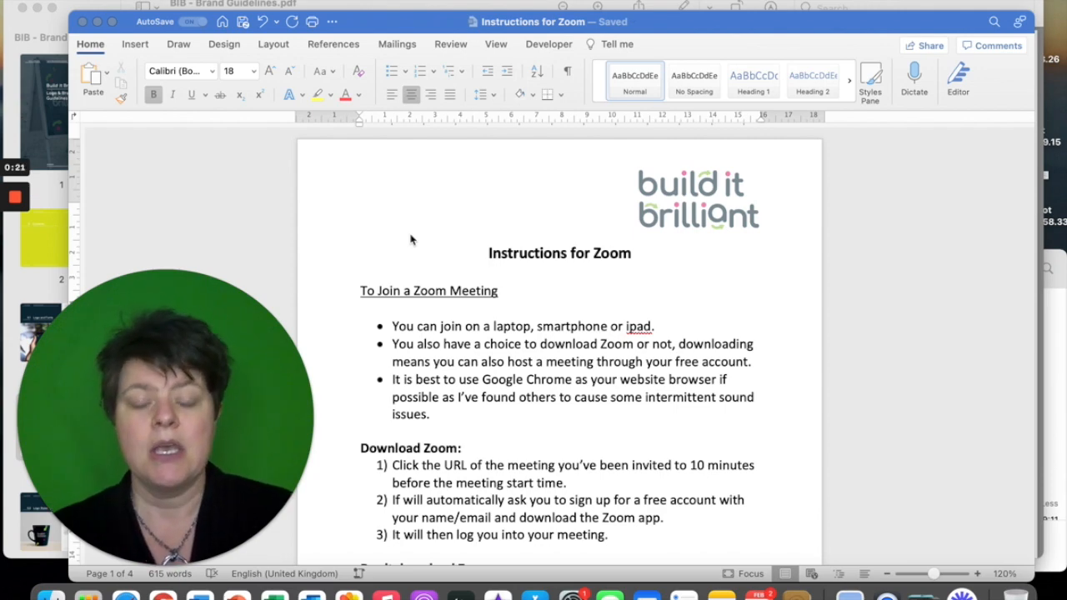
Look over the page layout of the existing Zoom instructions document, from its header to its footer.
scroll(462, 269, "down", 5)
scroll(467, 274, "up", 5)
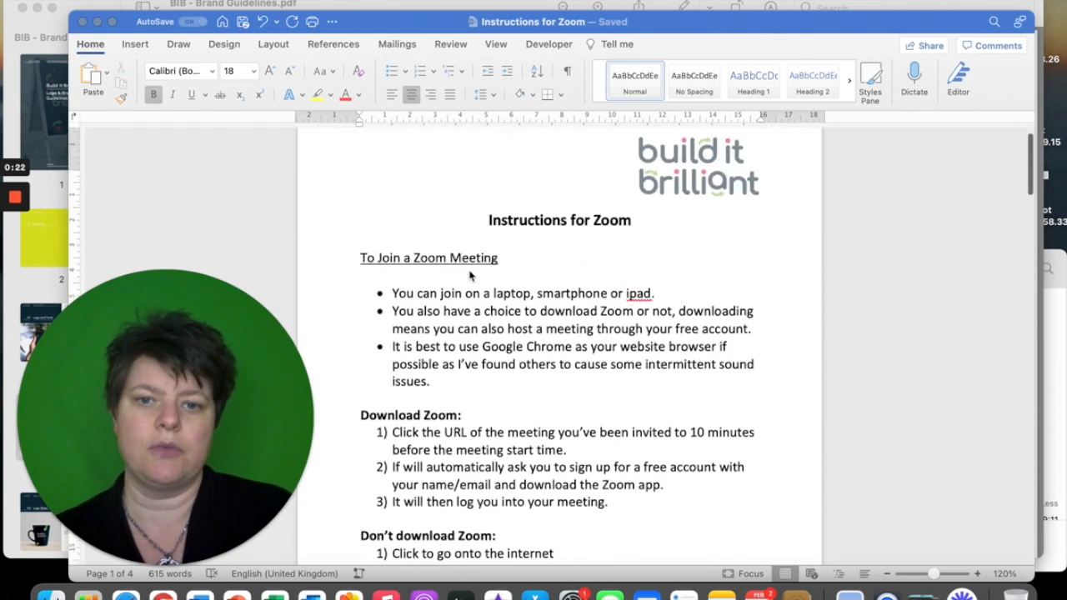
scroll(477, 298, "down", 5)
scroll(478, 298, "up", 5)
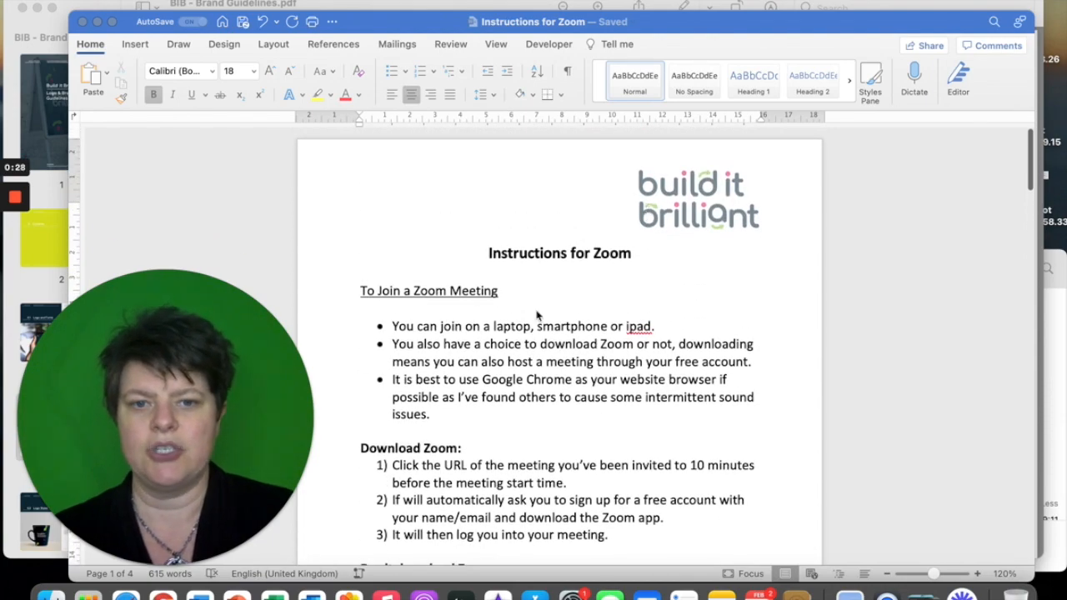
scroll(537, 315, "down", 6)
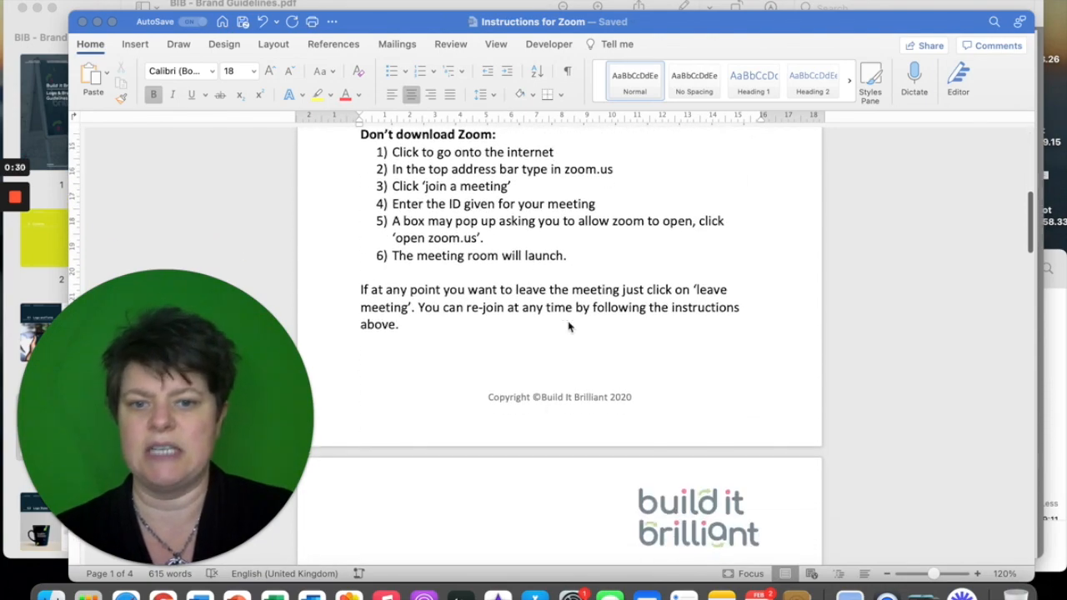
scroll(581, 401, "up", 6)
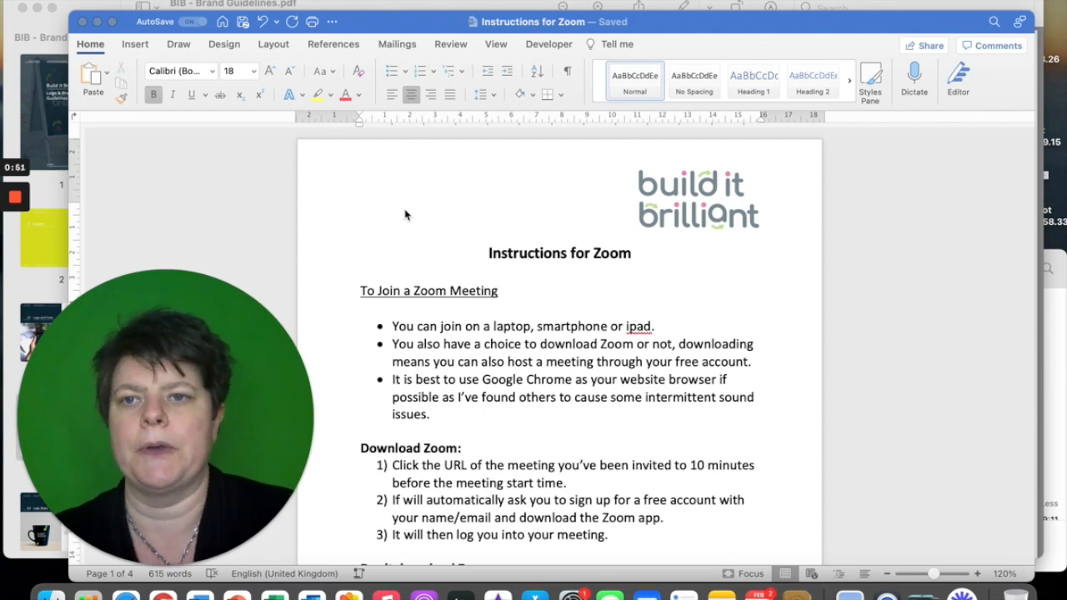
Create a new blank document and enter the title "Instructions for Zoom" on its own line.
left_click(89, 1)
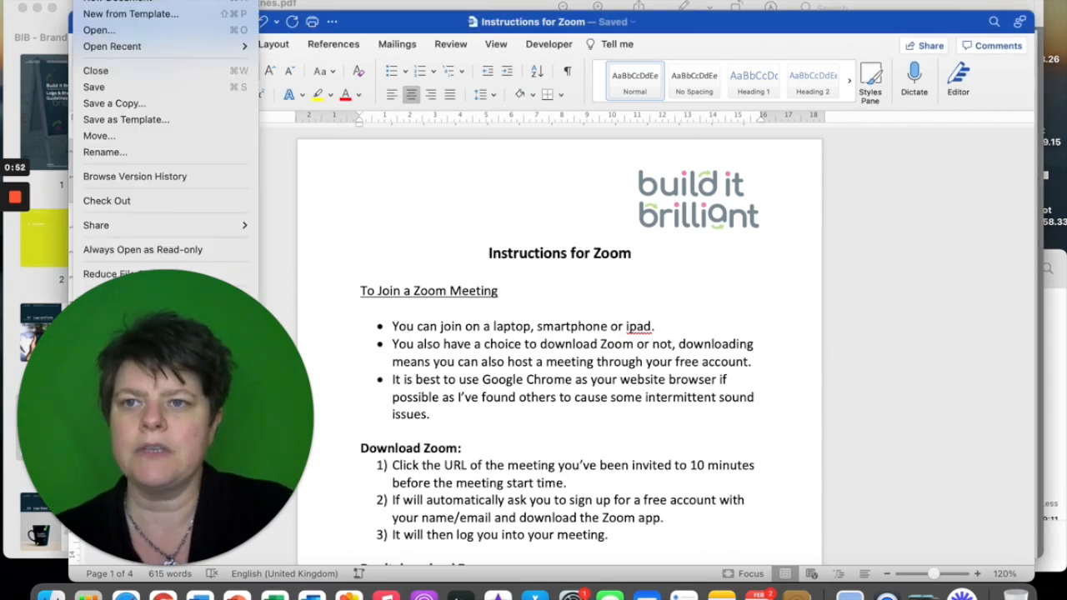
left_click(110, 2)
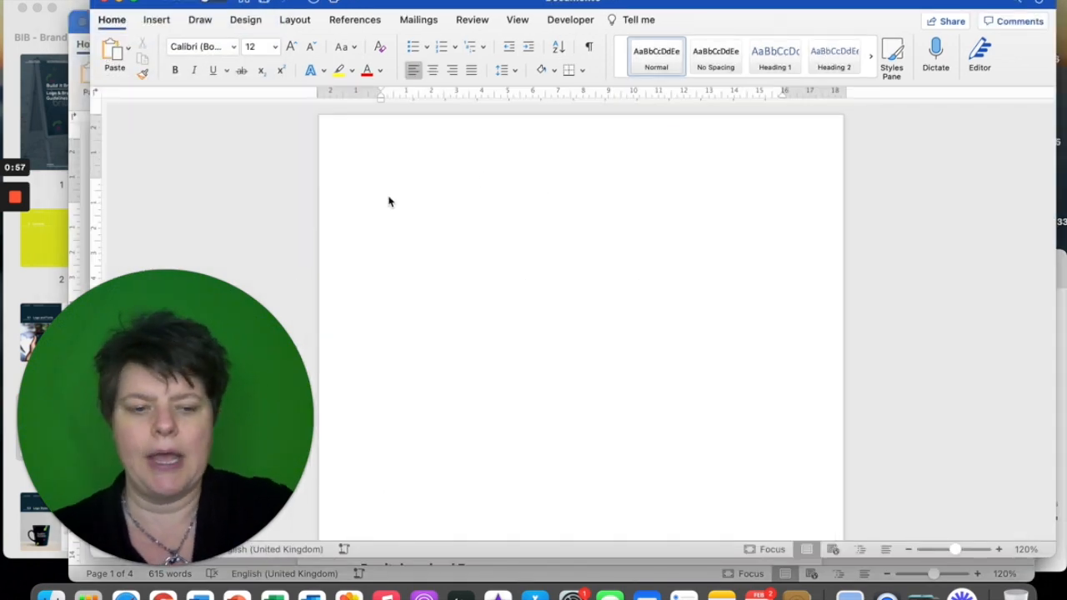
key("Return")
type("Instructions for Zoom")
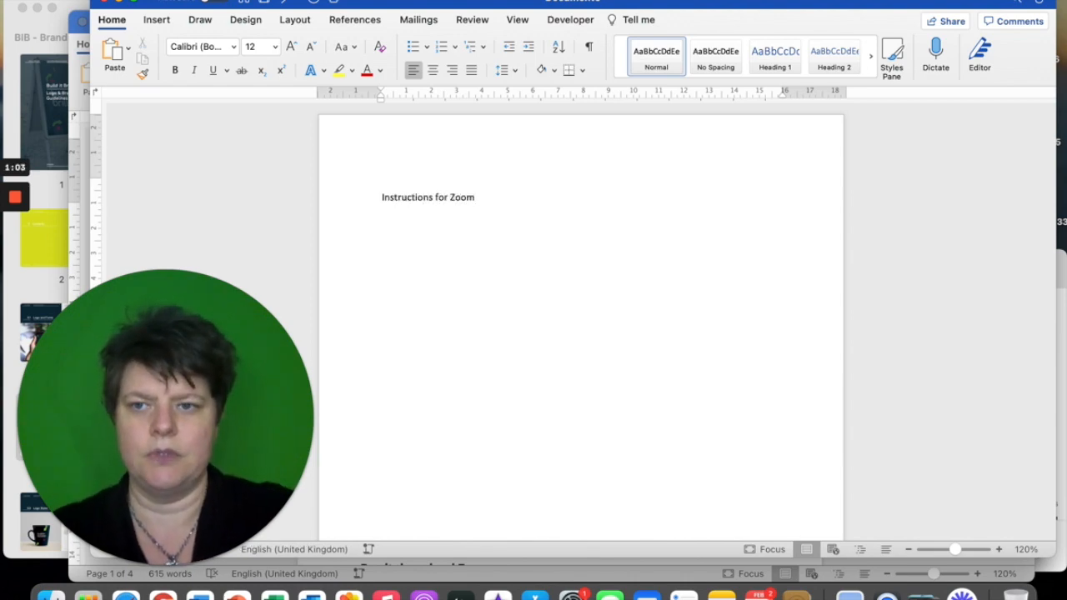
Copy the text from "To Join a Zoom Meeting" through the Download Zoom steps in the original document.
key("ctrl+Up")
left_click(827, 167)
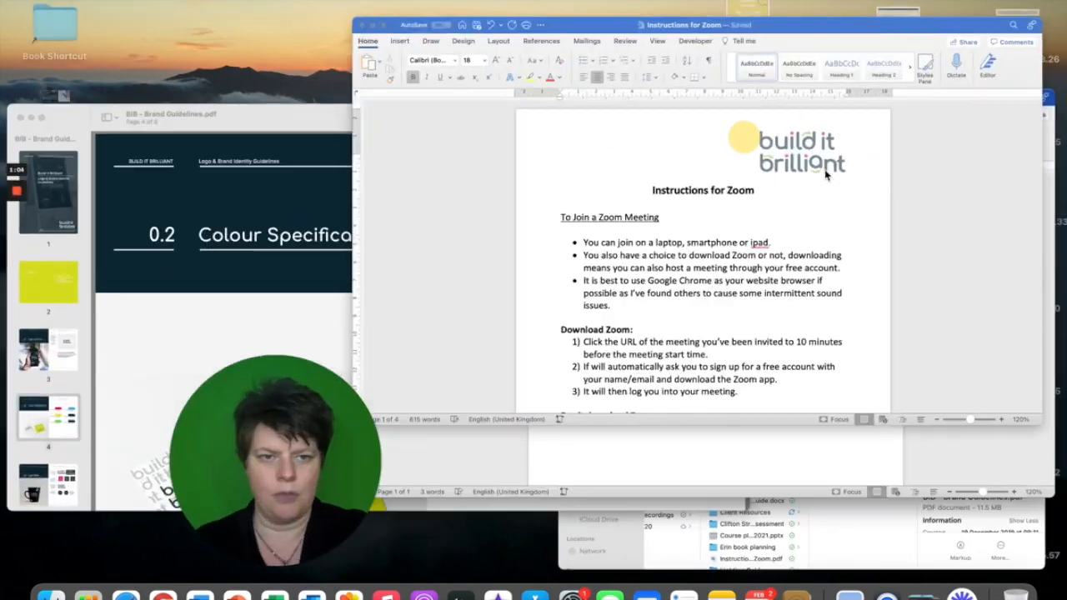
left_click_drag(360, 290, 566, 535)
key("super+c")
Paste the copied instructions below the title in the new document as plain text without the source formatting.
key("ctrl+Up")
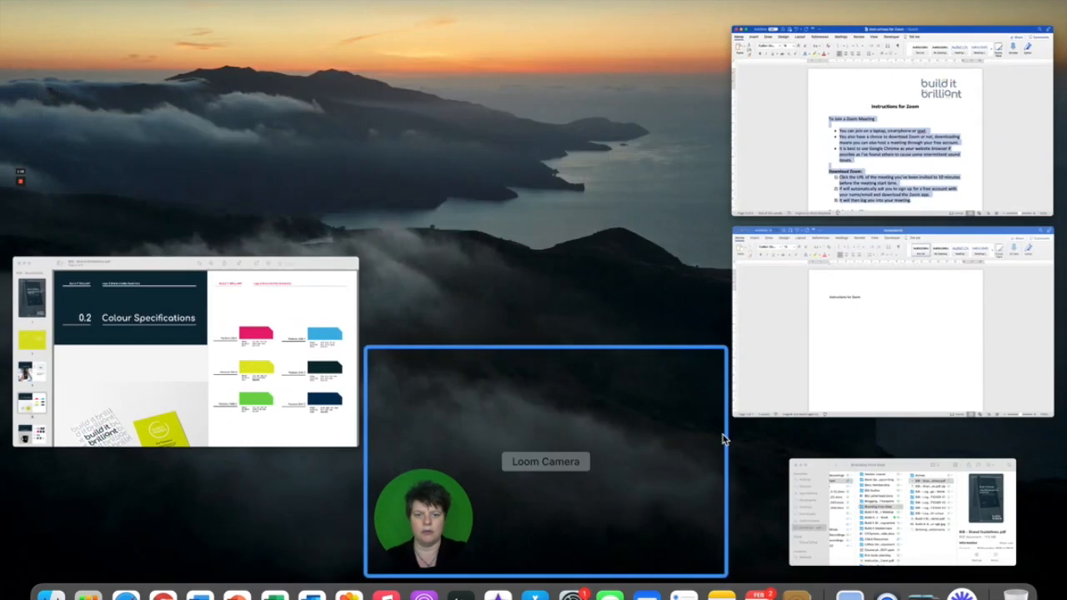
left_click(852, 366)
key("super+v")
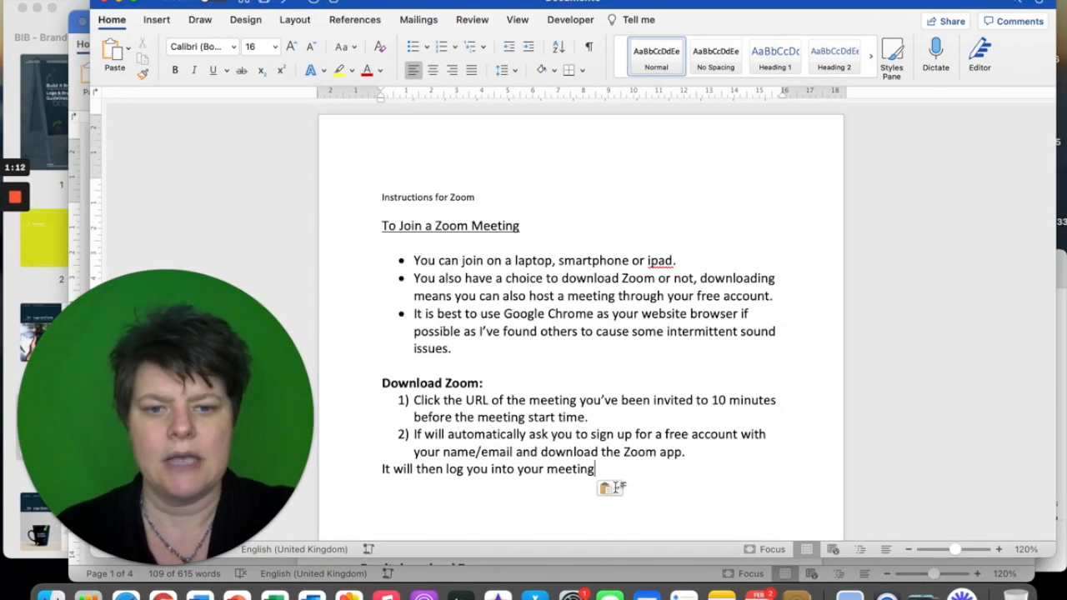
left_click(606, 490)
left_click(644, 542)
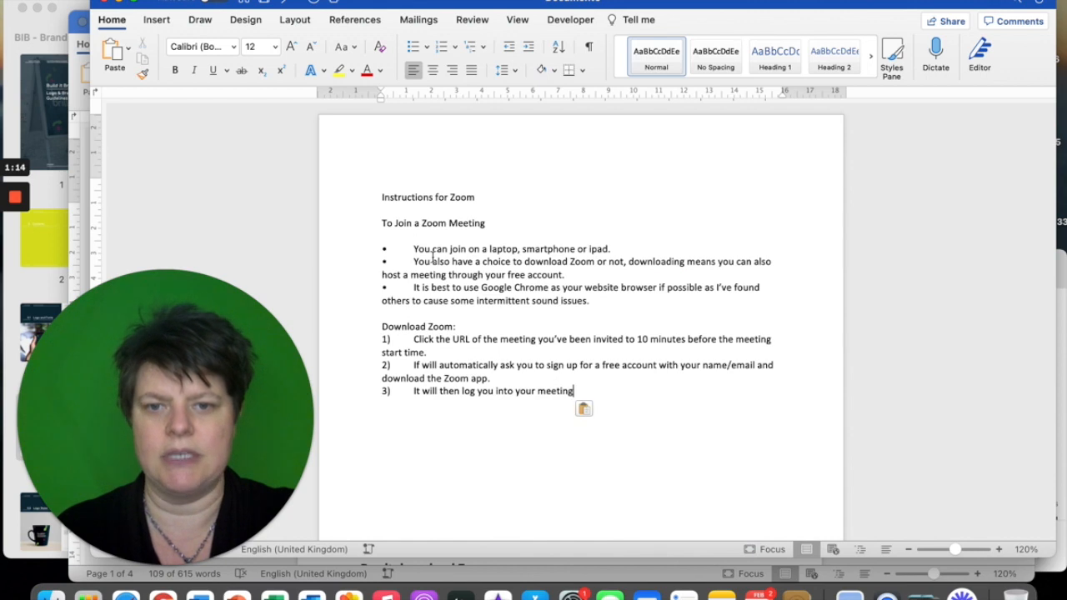
left_click(514, 207)
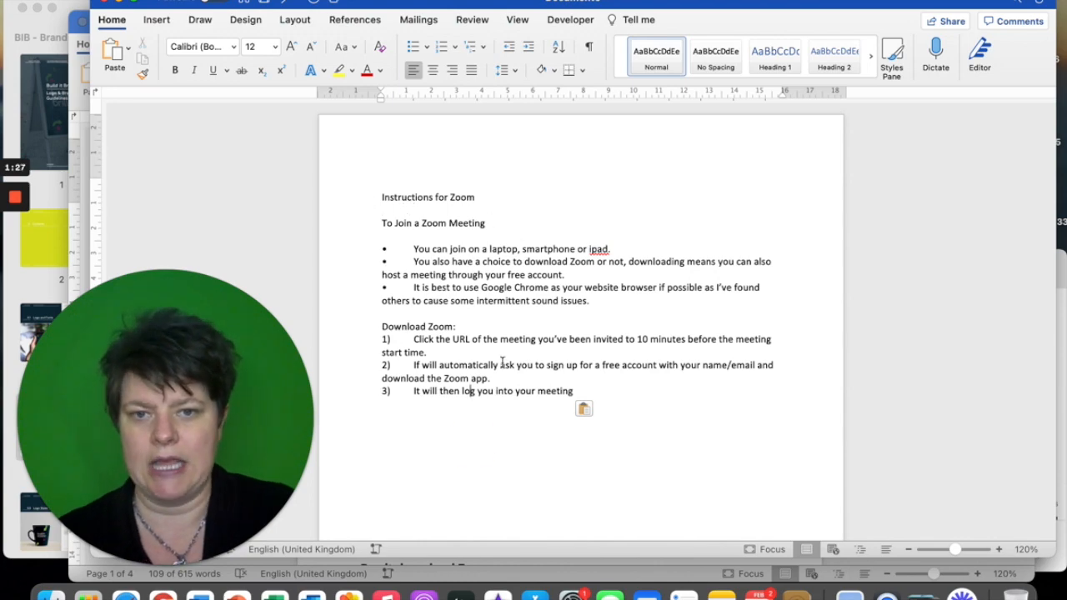
Add a built-in Blank header and a Blank footer to the new document.
left_click(158, 20)
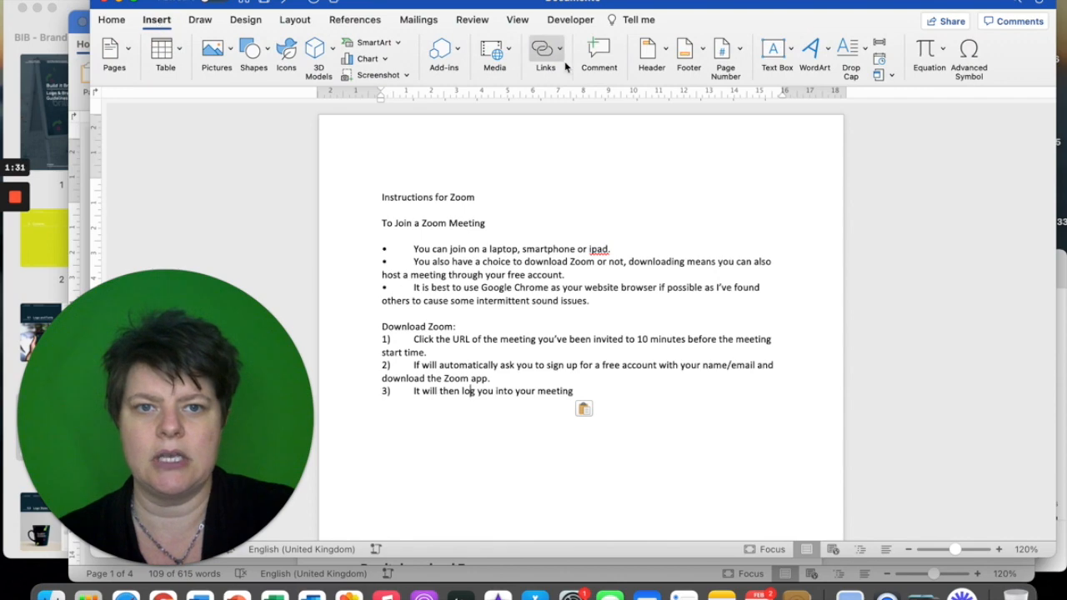
left_click(662, 54)
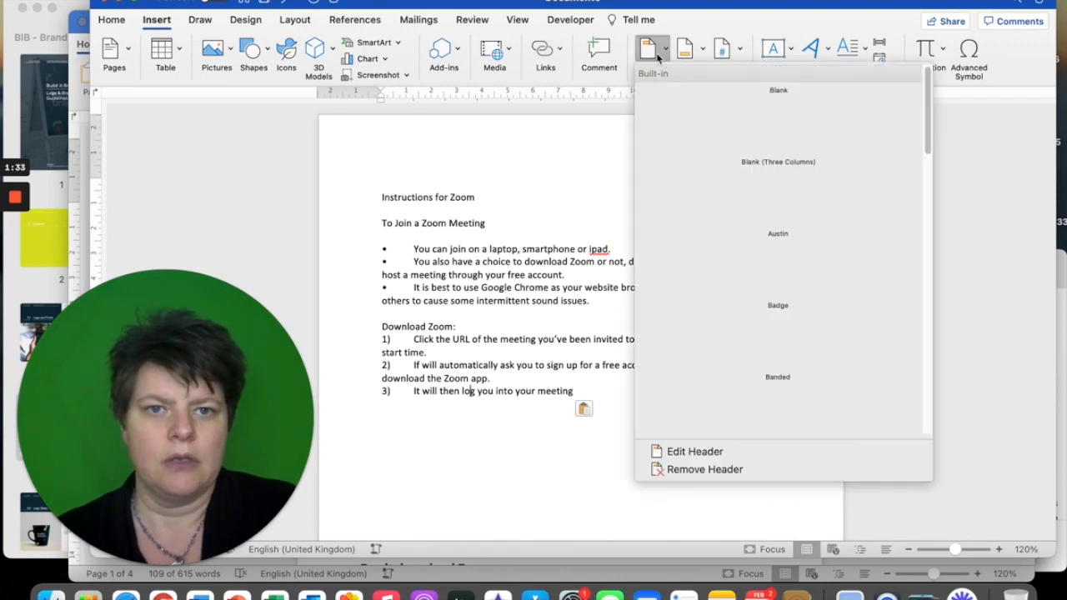
left_click(700, 123)
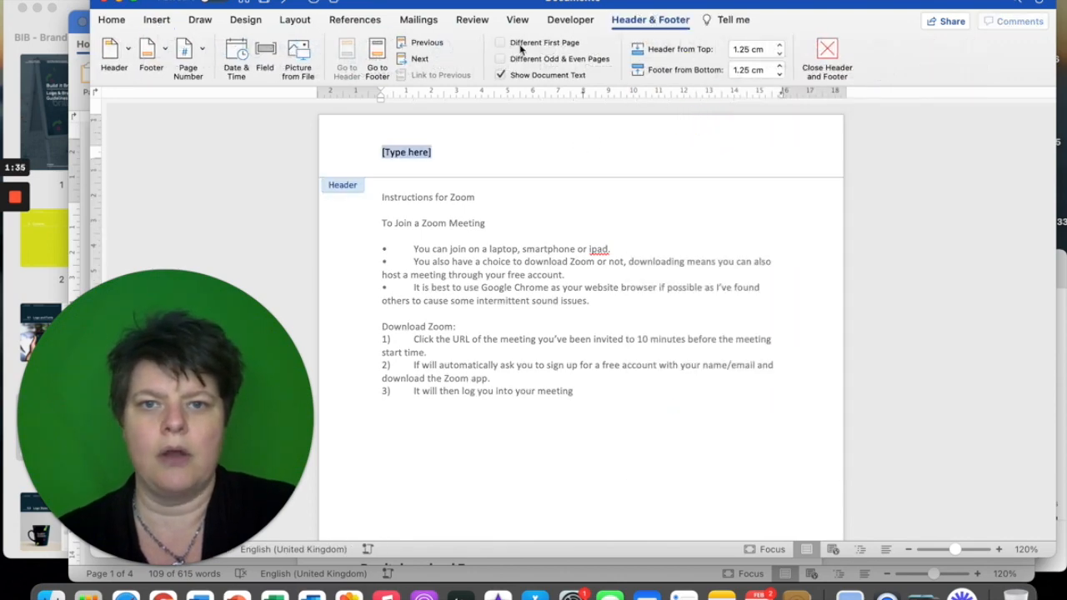
left_click(158, 20)
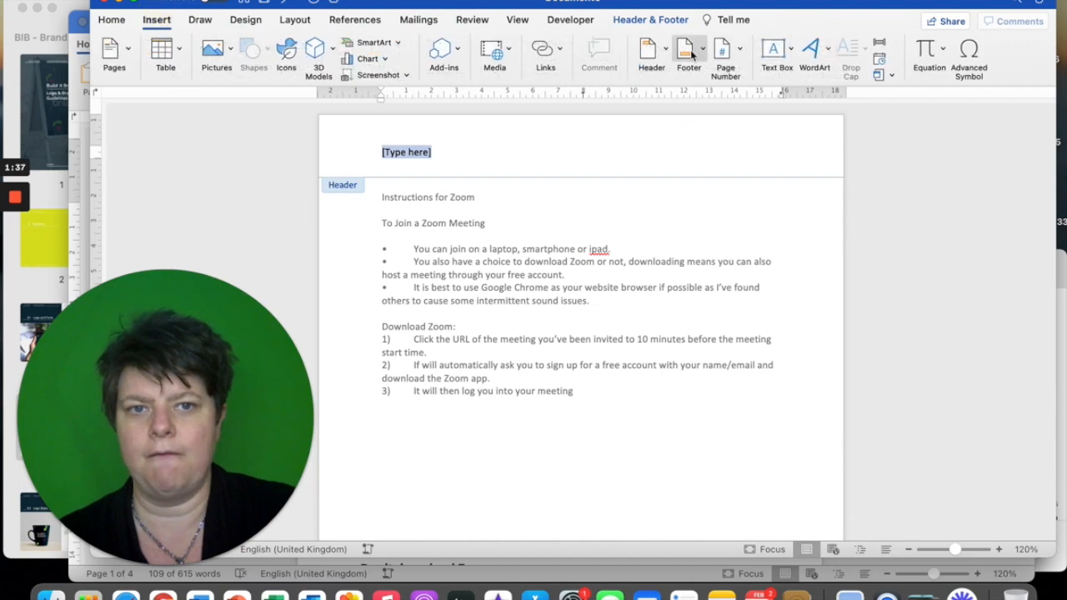
left_click(691, 54)
left_click(760, 117)
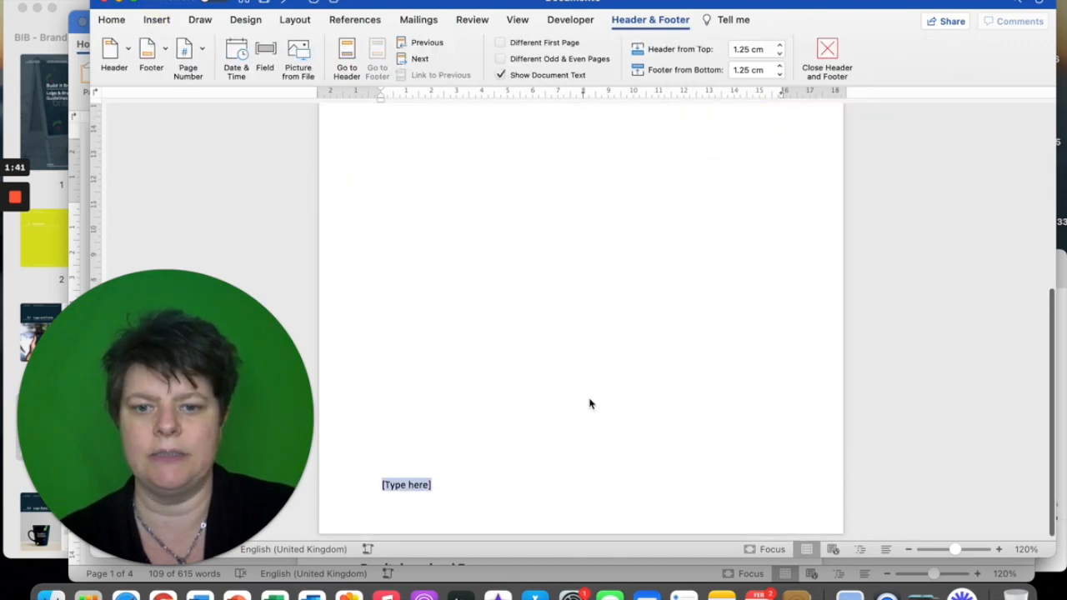
Delete the "[Type here]" placeholder from the page header.
scroll(590, 404, "up", 10)
left_click(441, 152)
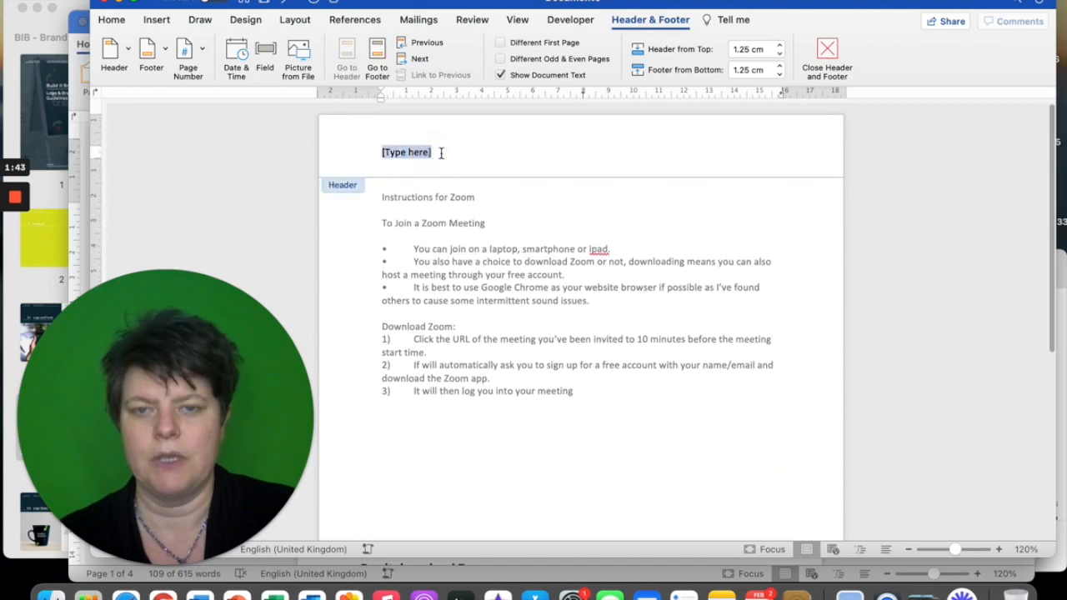
key("BackSpace")
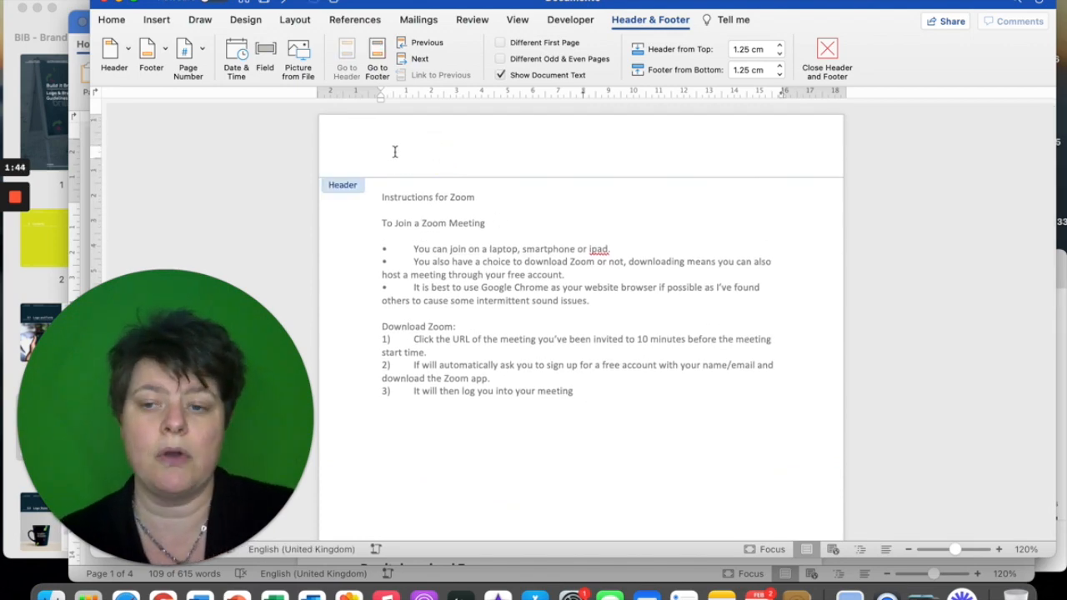
Insert Build-it-Brilliant-logo-fullColour-rgb.jpg into the header from the Bitmap subfolder of the full-colour digital logos in the company's OneDrive branding folder.
left_click(153, 19)
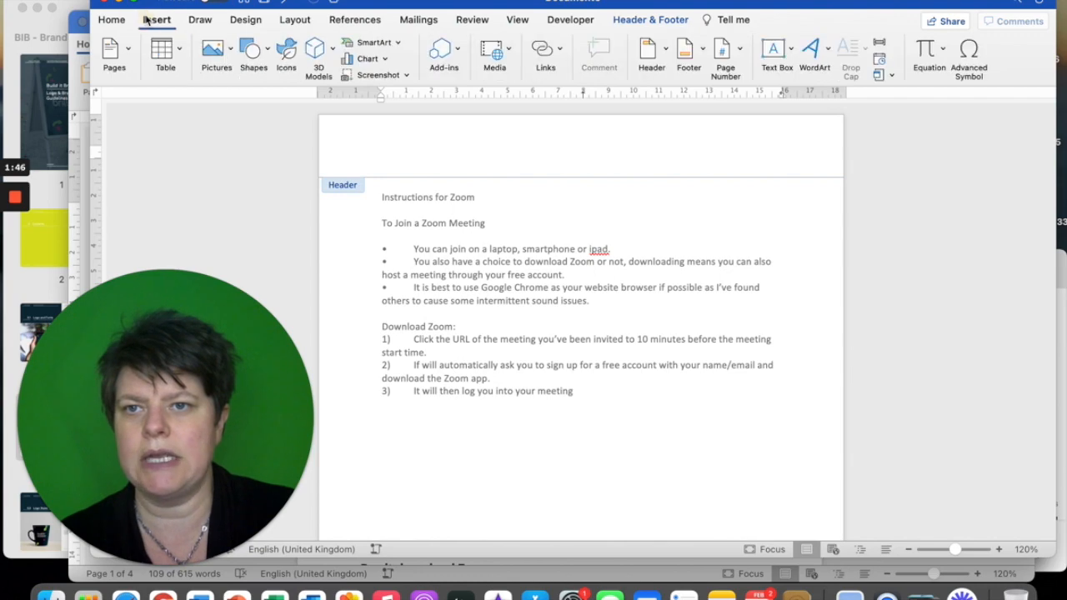
left_click(216, 51)
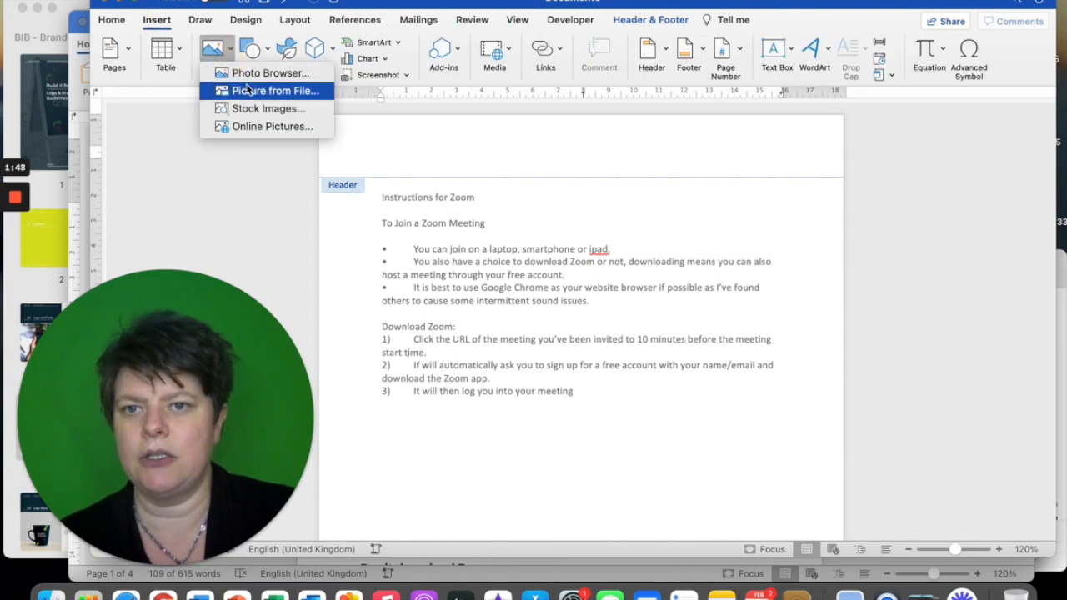
left_click(250, 92)
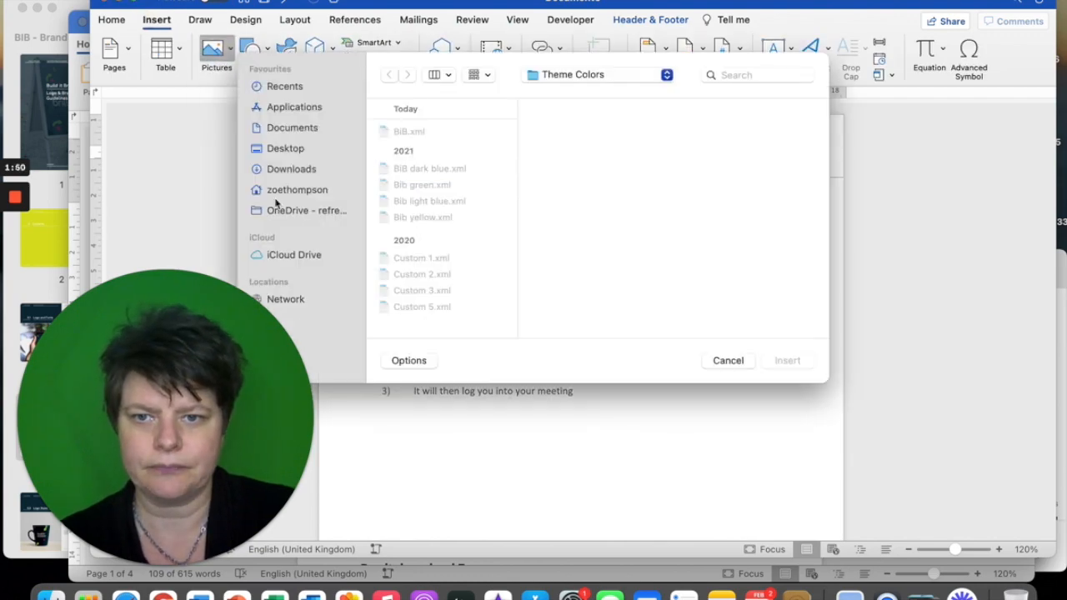
left_click(296, 210)
left_click(406, 133)
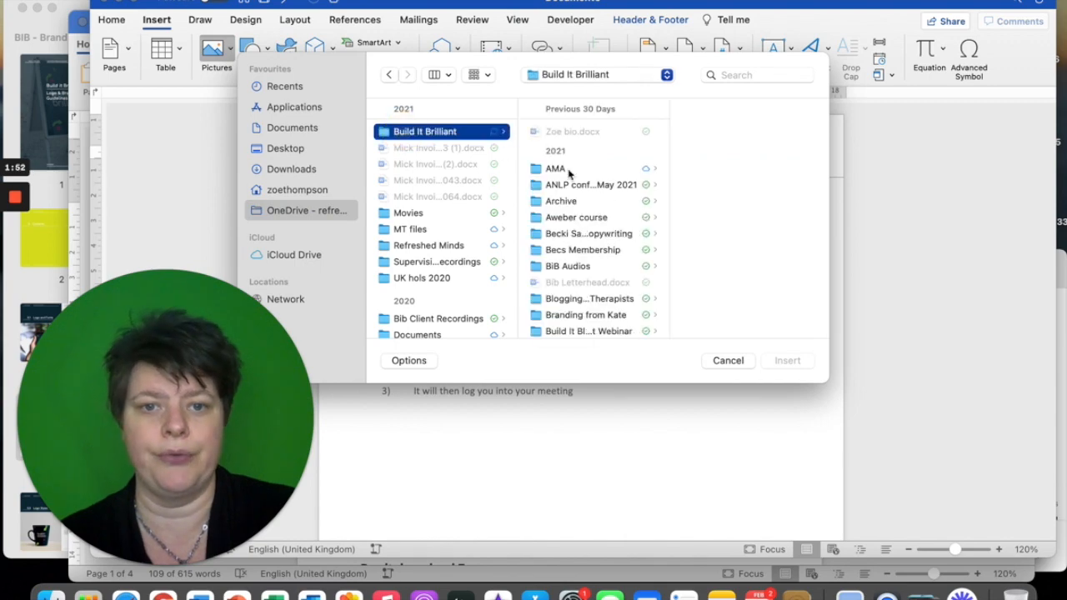
scroll(594, 263, "down", 2)
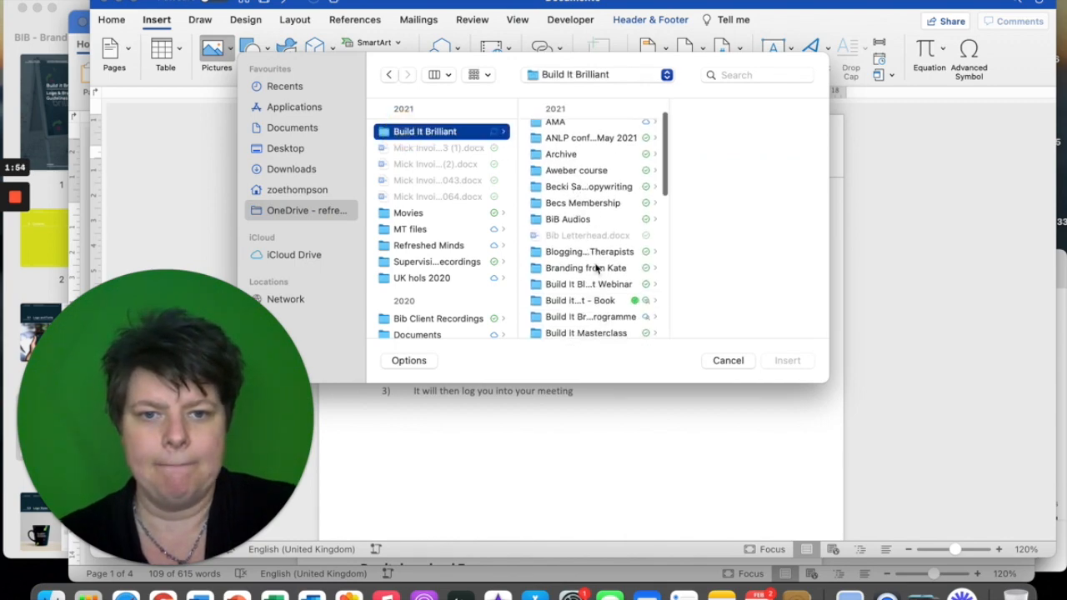
left_click(594, 266)
left_click(720, 181)
left_click(724, 135)
left_click(744, 134)
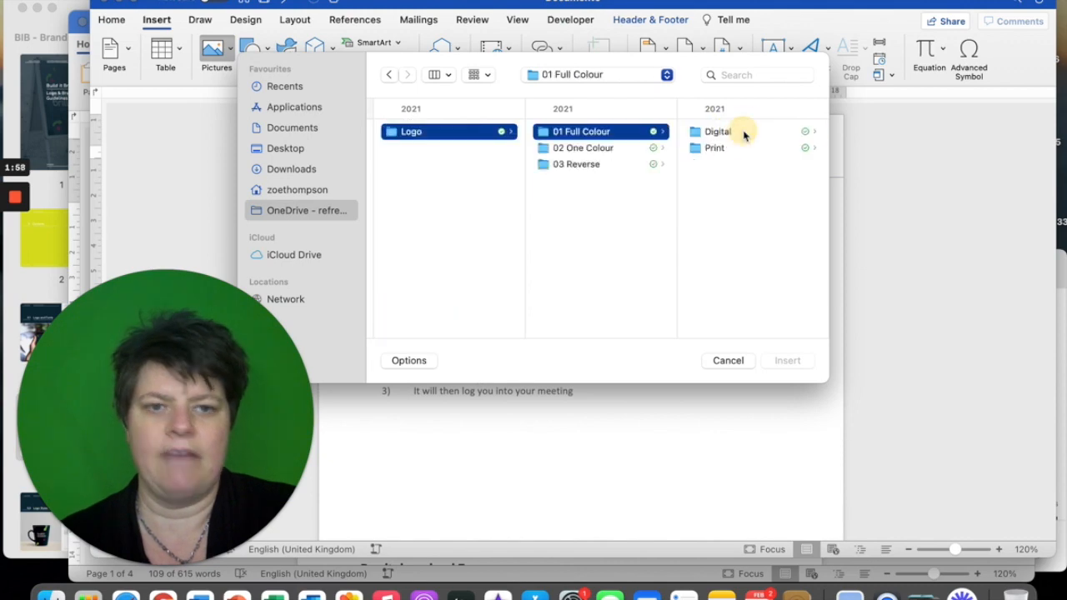
left_click(741, 133)
left_click(736, 136)
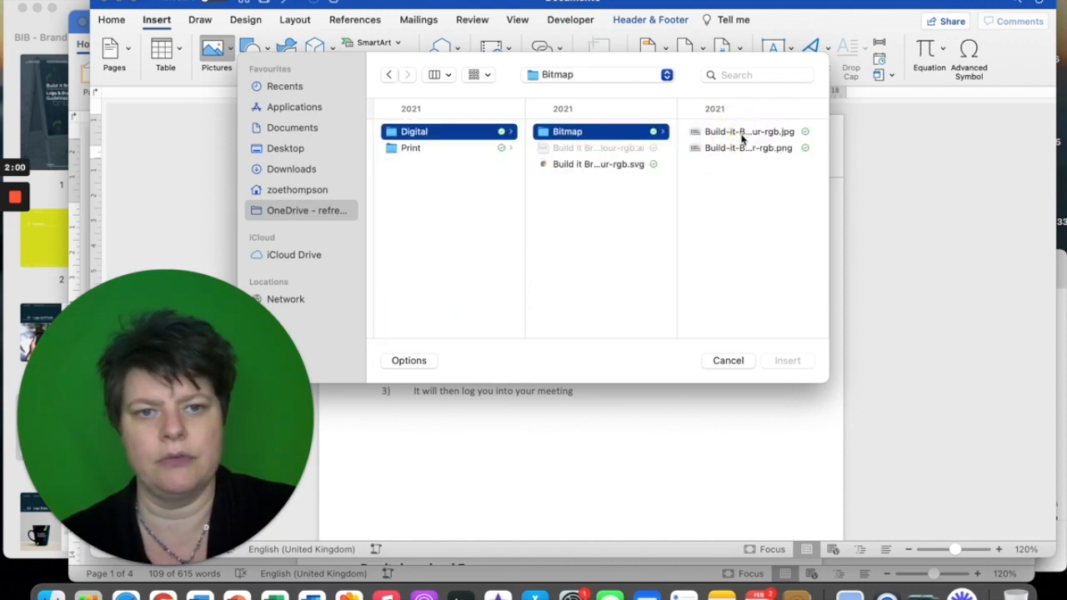
left_click(720, 133)
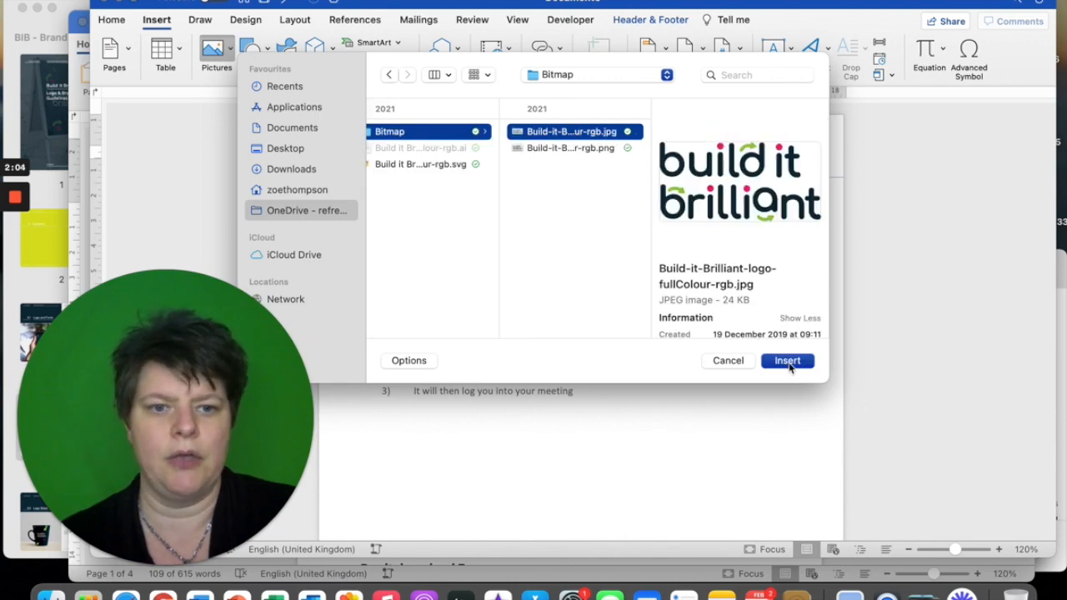
left_click(788, 361)
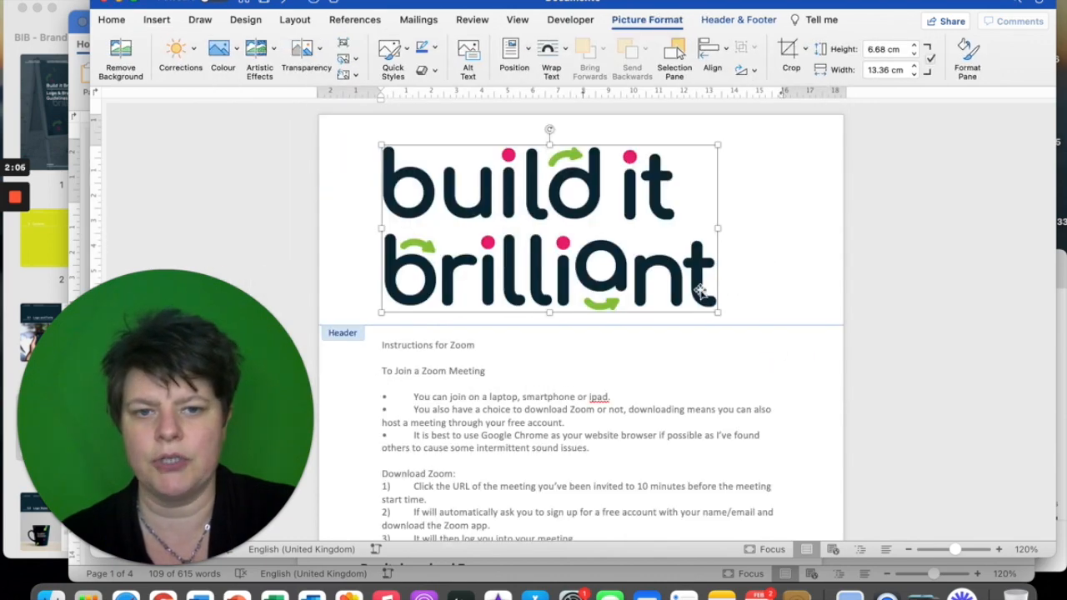
Shrink the header logo to about 1.94 cm high by 3.9 cm wide and mark it as decorative.
left_click_drag(701, 291, 480, 195)
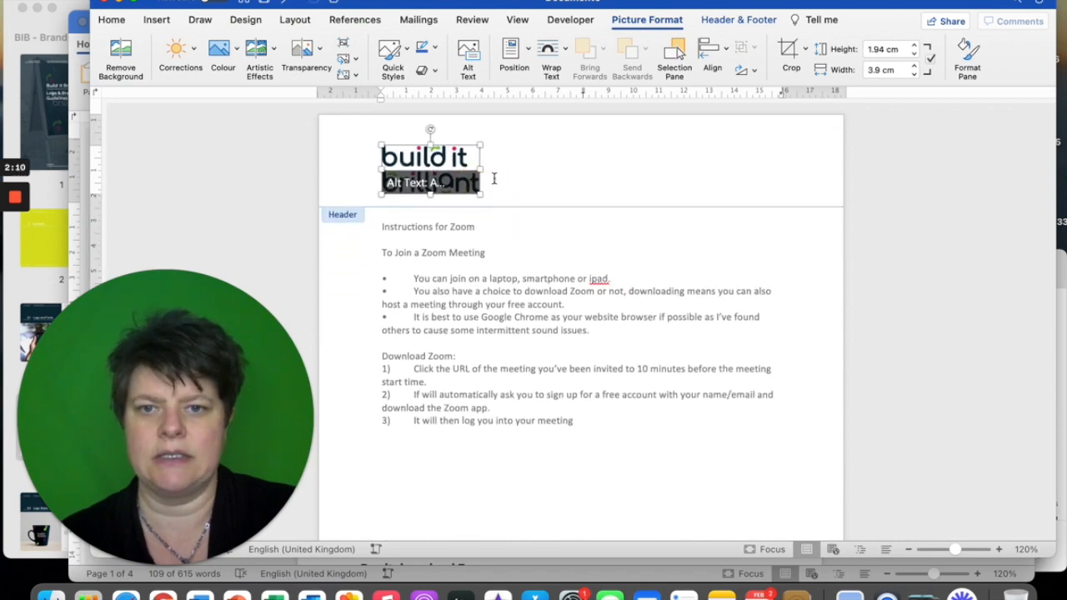
left_click(432, 183)
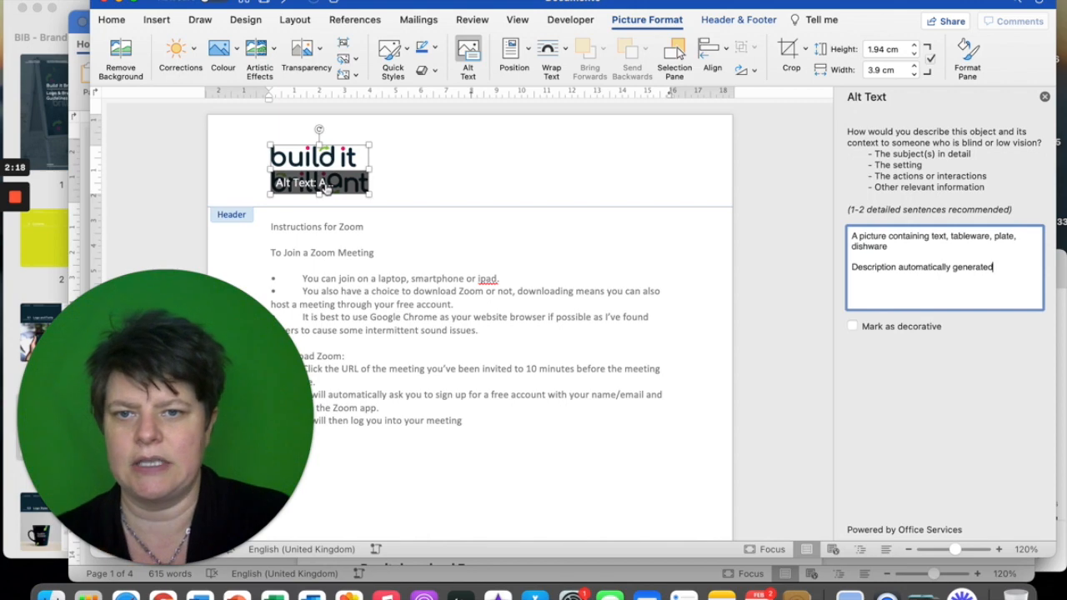
left_click(854, 327)
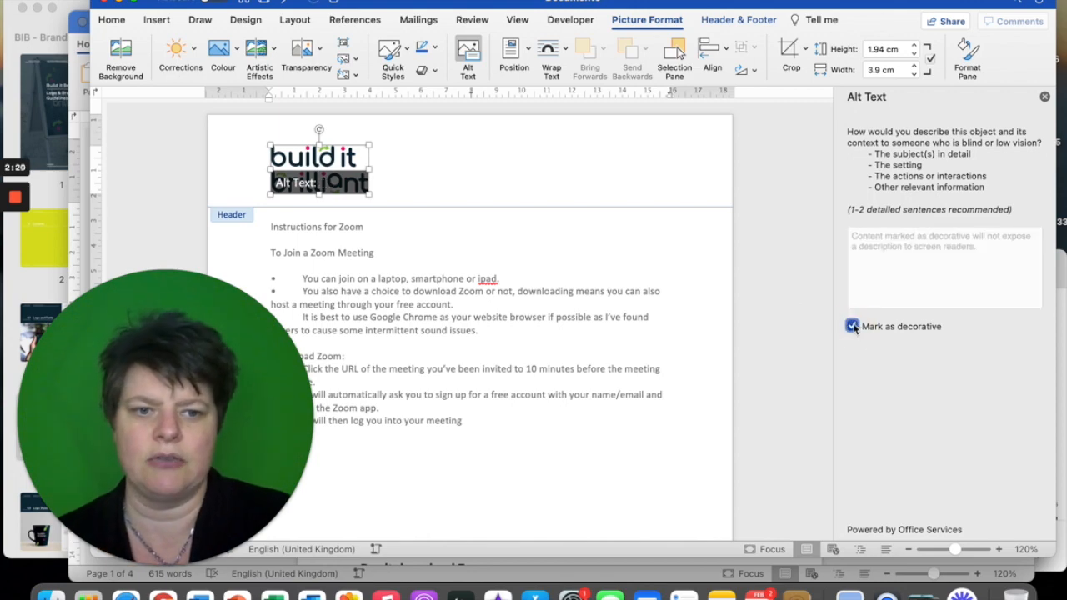
Right-align the logo in the header and return to the document body.
left_click(424, 163)
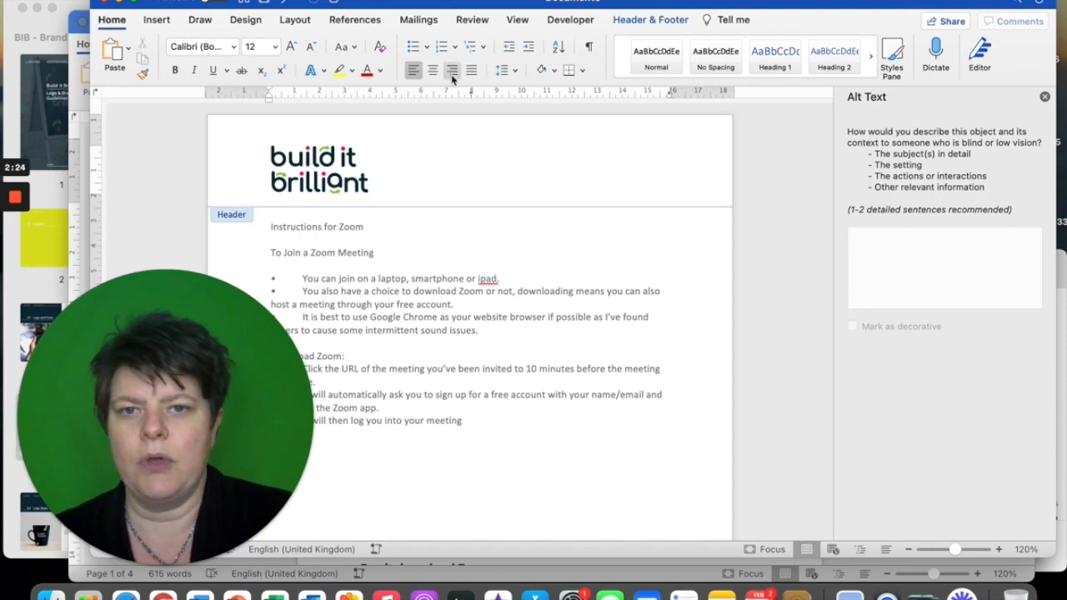
left_click(452, 74)
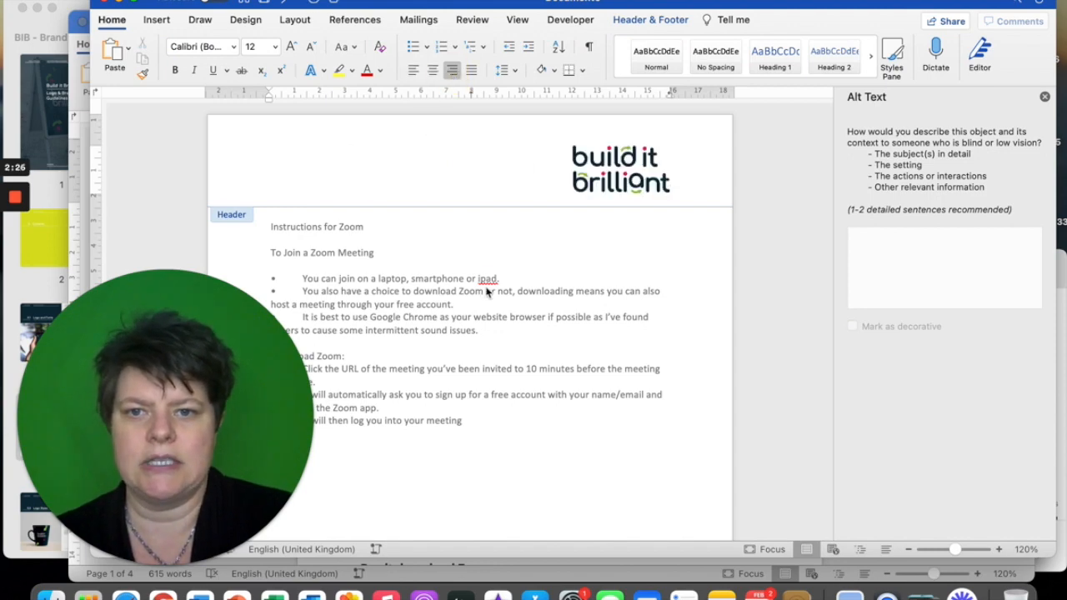
double_click(492, 242)
Centre the "Instructions for Zoom" title on the page.
left_click_drag(376, 227, 245, 224)
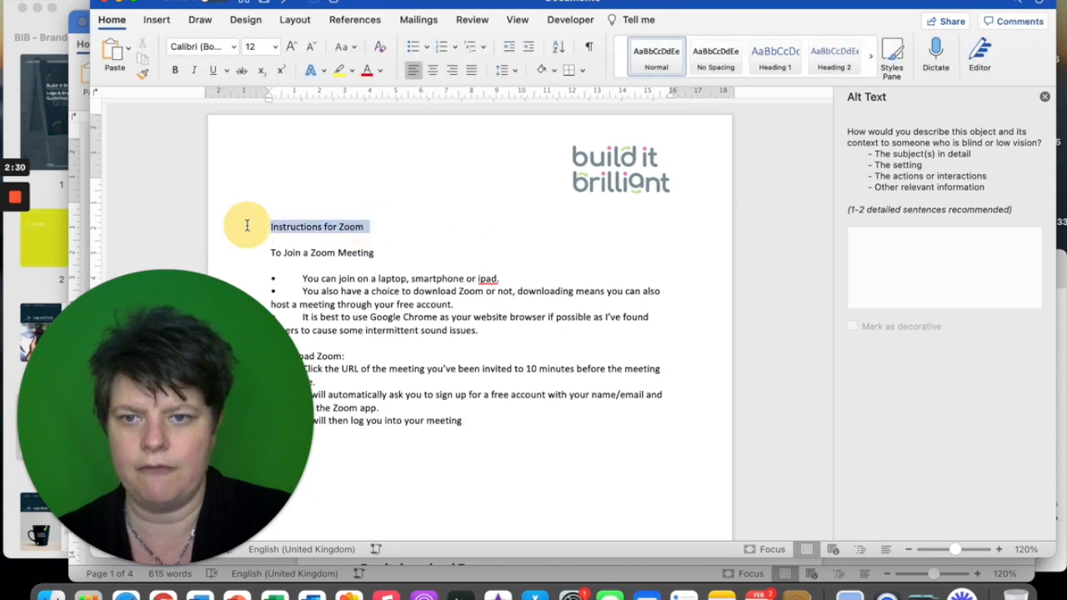
left_click(433, 73)
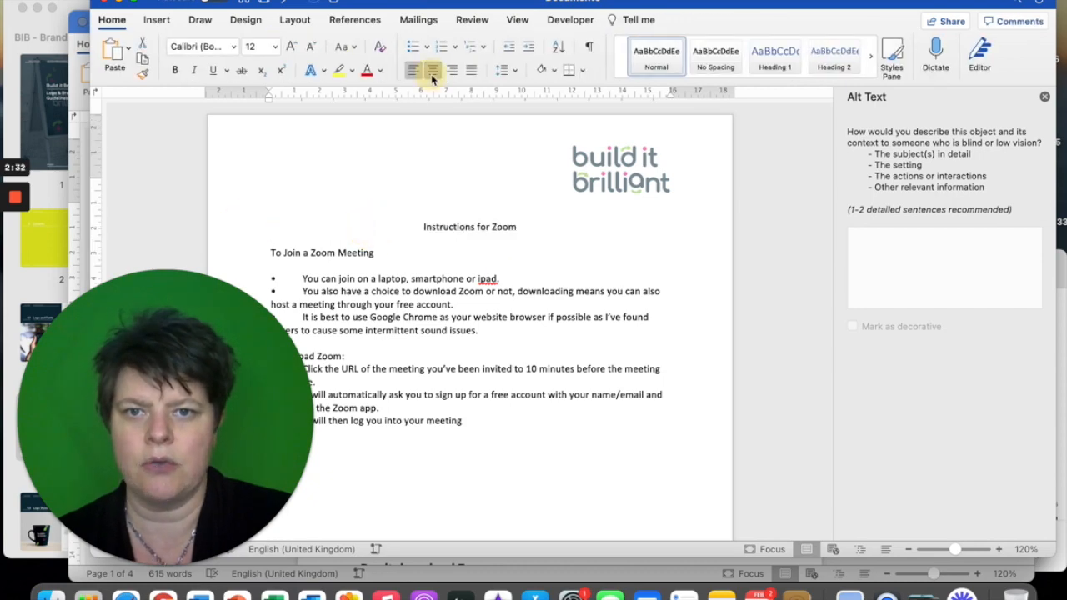
Set the "Instructions for Zoom" title to font size 18.
left_click(275, 47)
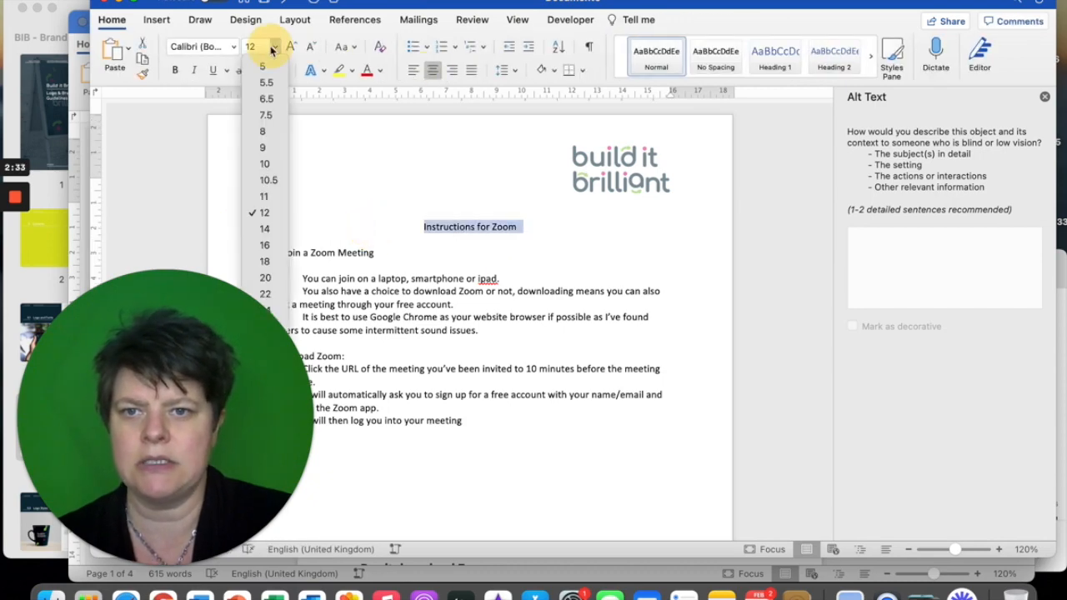
left_click(265, 262)
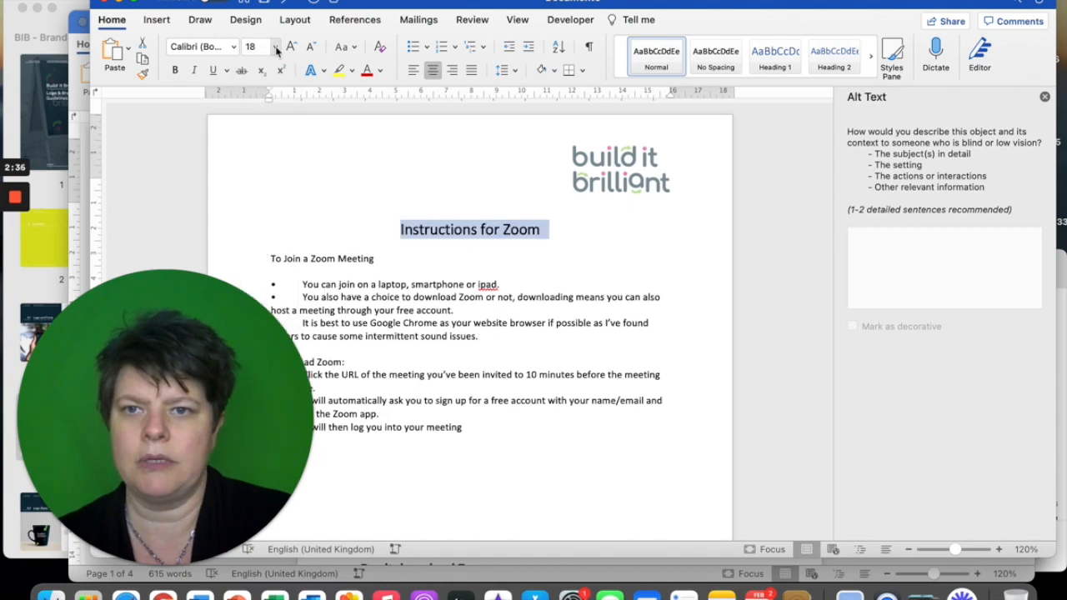
left_click(275, 47)
left_click(265, 262)
left_click(370, 226)
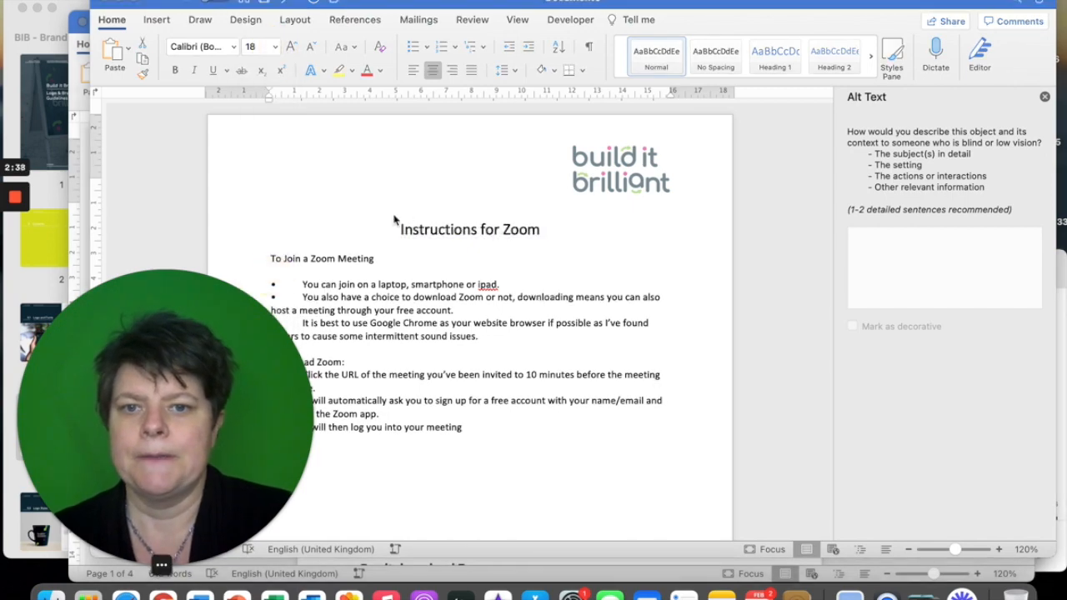
triple_click(514, 238)
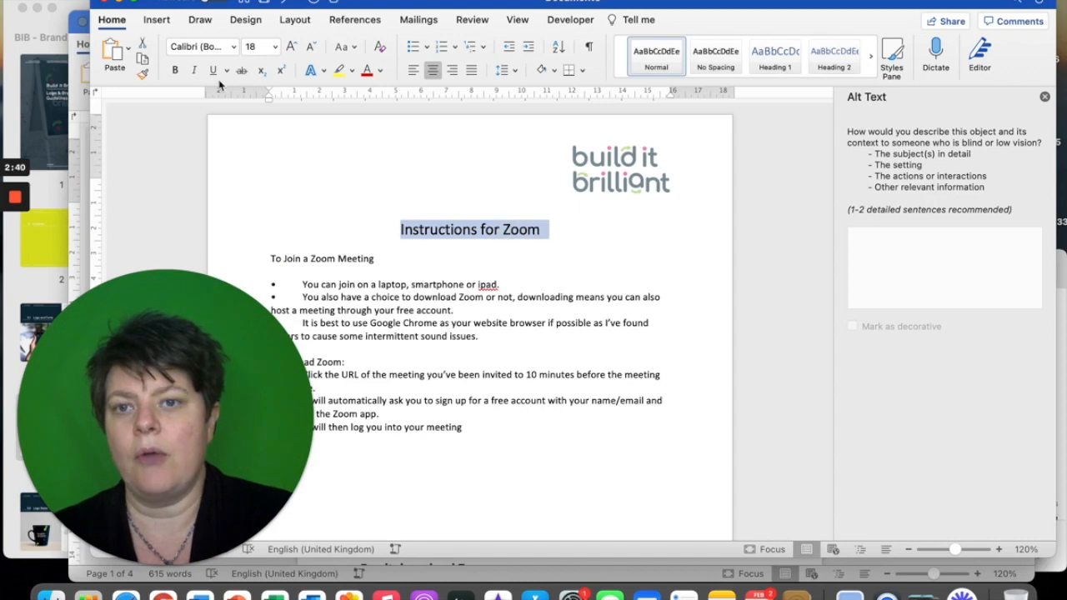
left_click(276, 48)
left_click(267, 268)
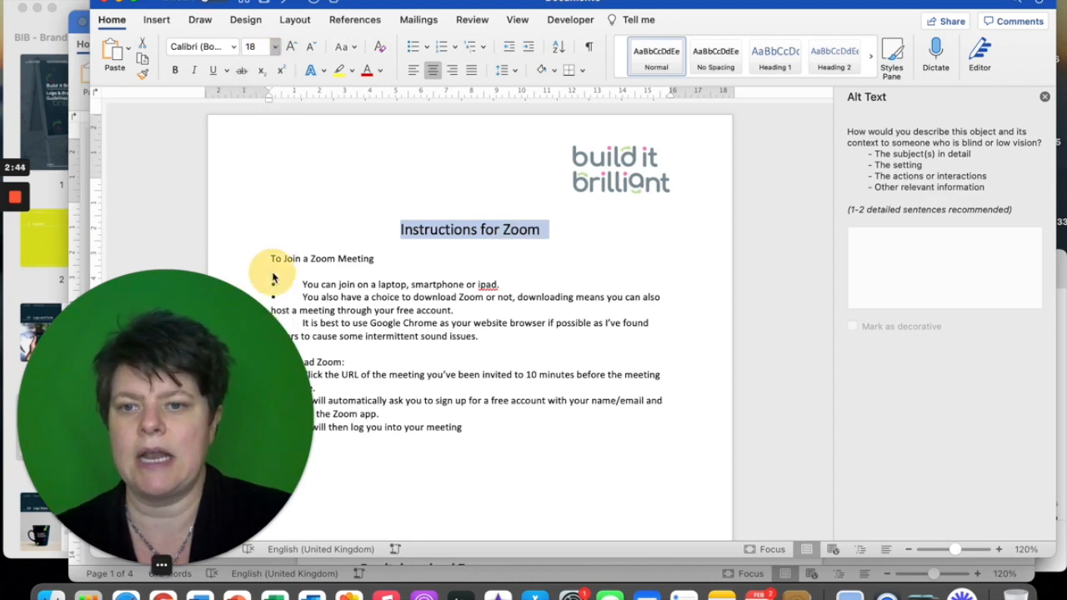
left_click(275, 278)
Try to change the title's font to Comfortaa.
triple_click(524, 232)
left_click(546, 231)
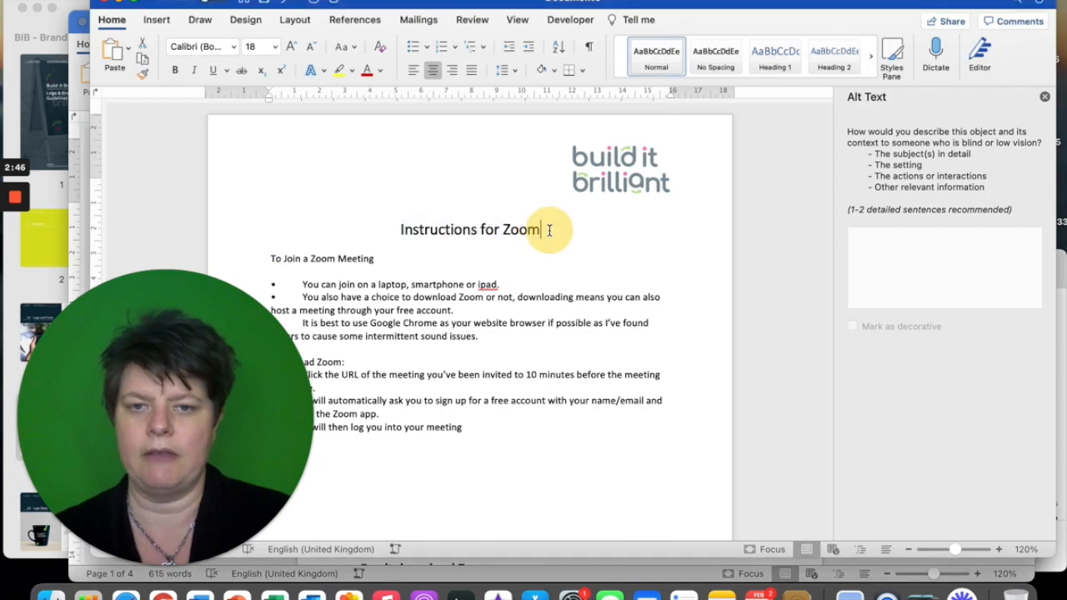
left_click(185, 48)
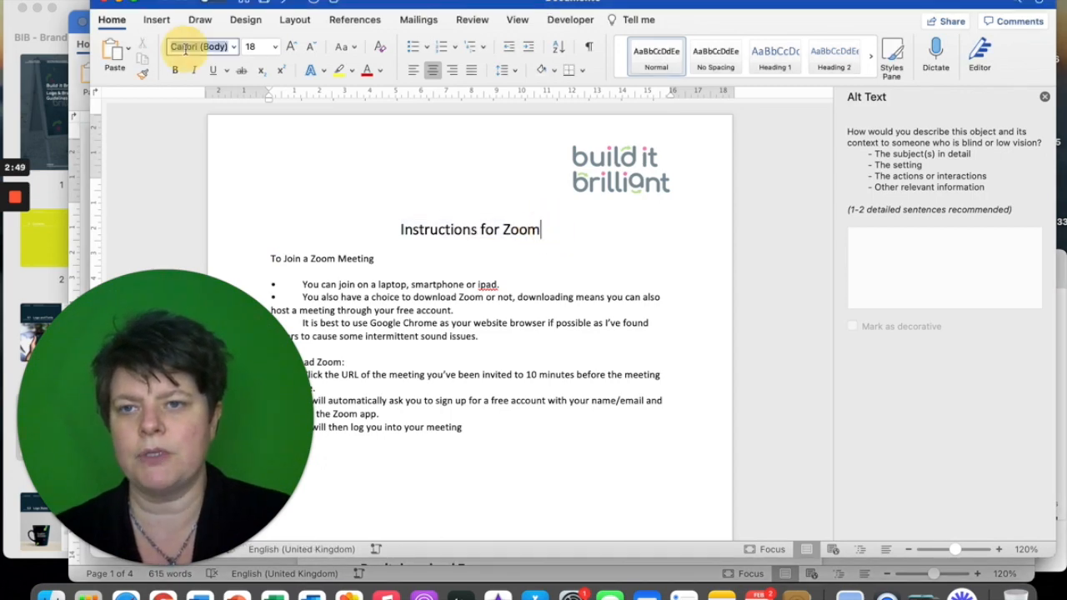
left_click(234, 48)
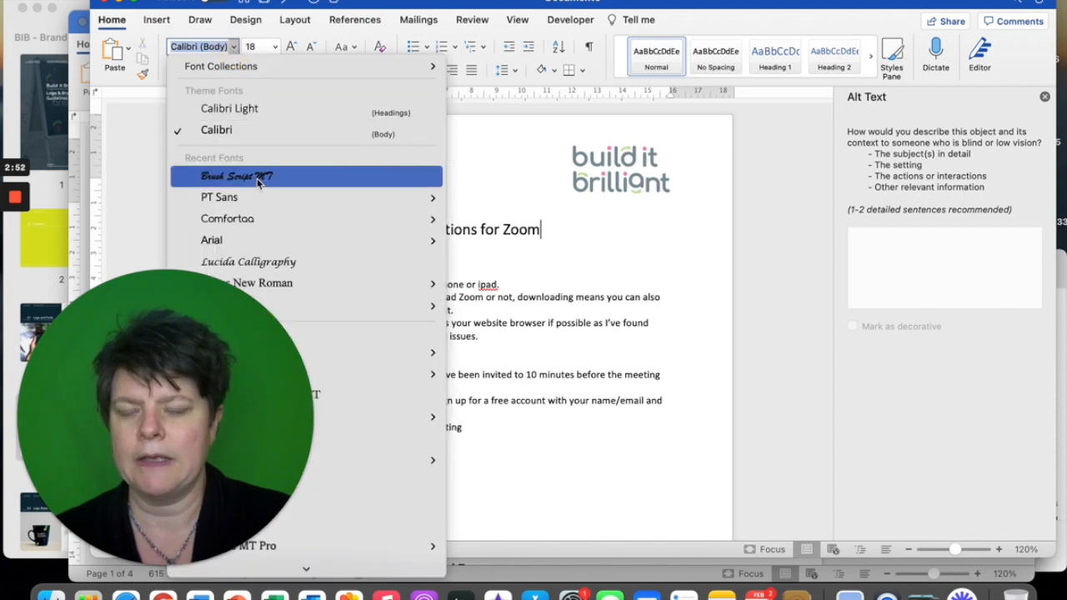
left_click(272, 219)
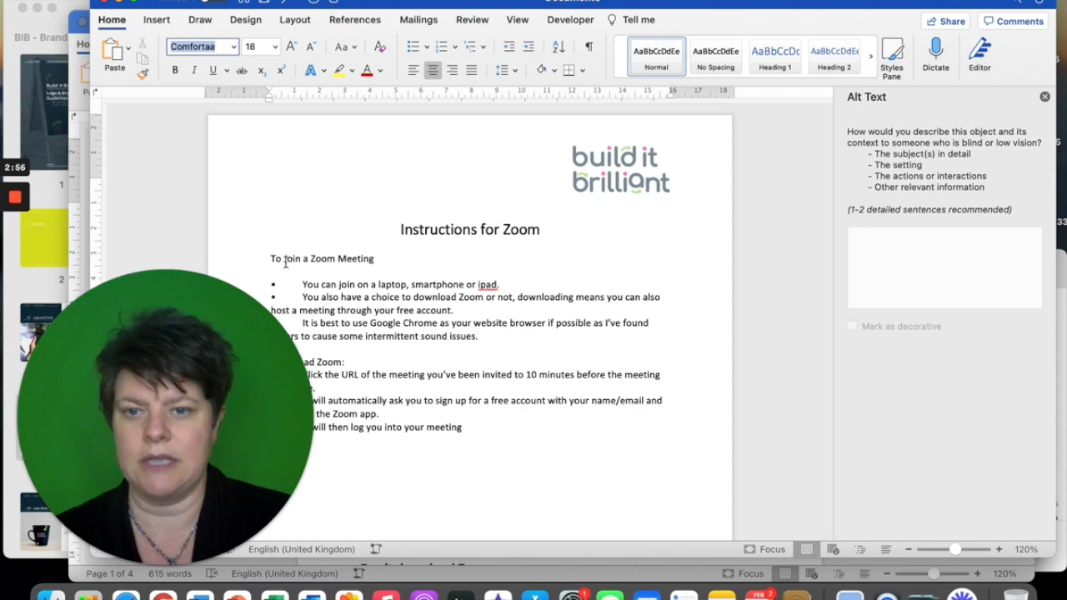
Try to set all text below the title in the Open Sans font.
left_click_drag(273, 257, 524, 443)
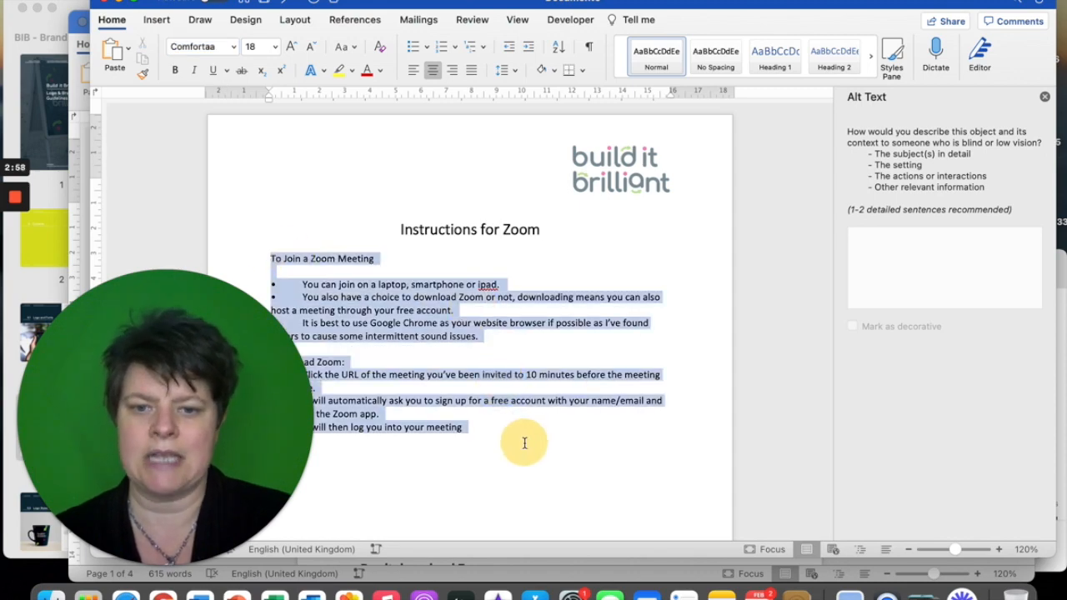
left_click(194, 46)
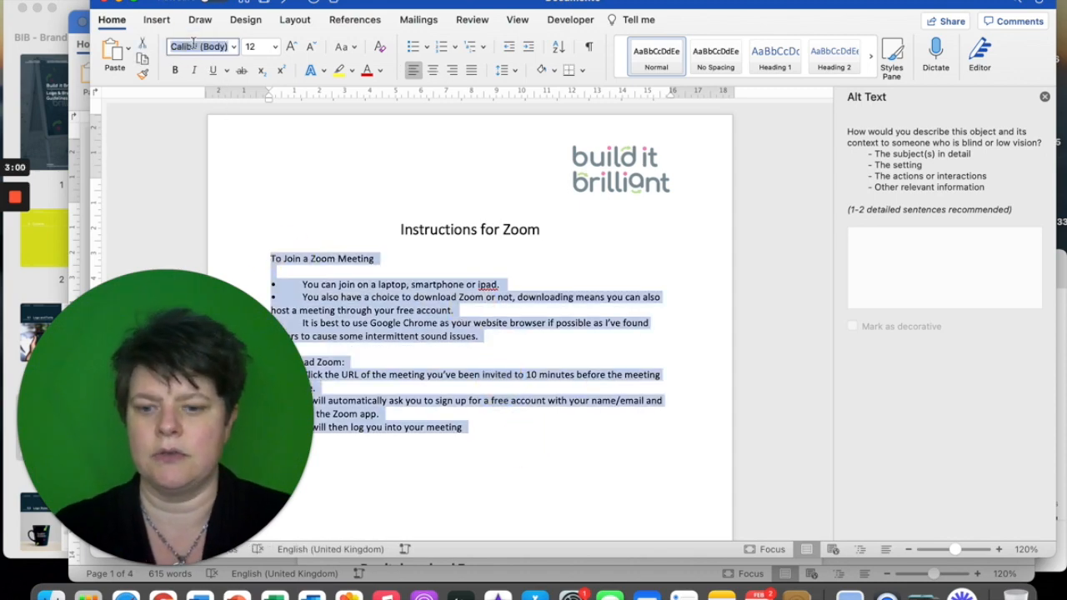
type("S")
key("BackSpace")
key("BackSpace")
type("Open Sans")
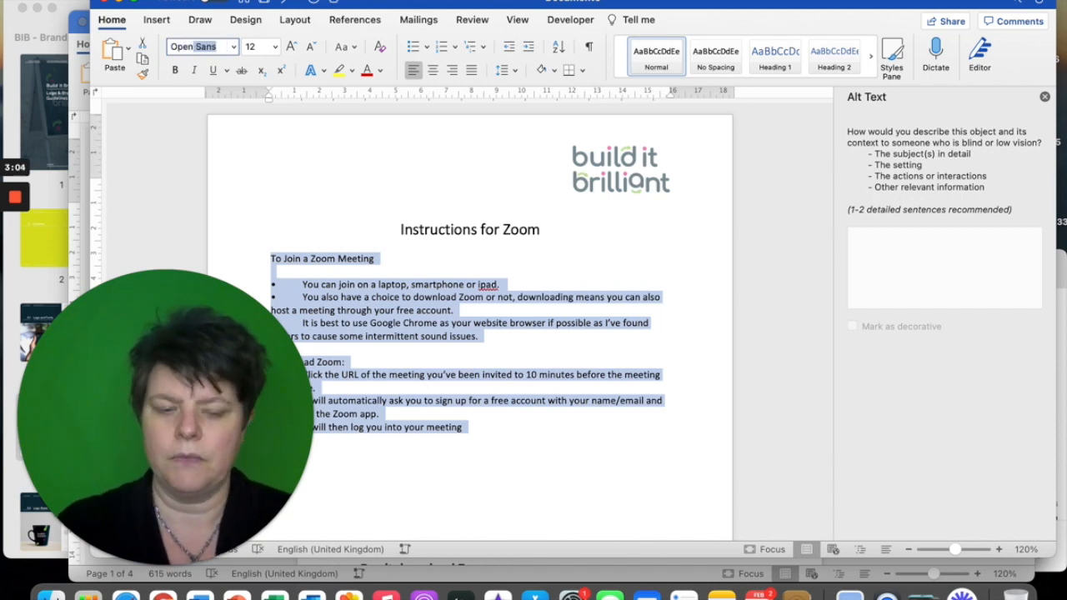
key("Return")
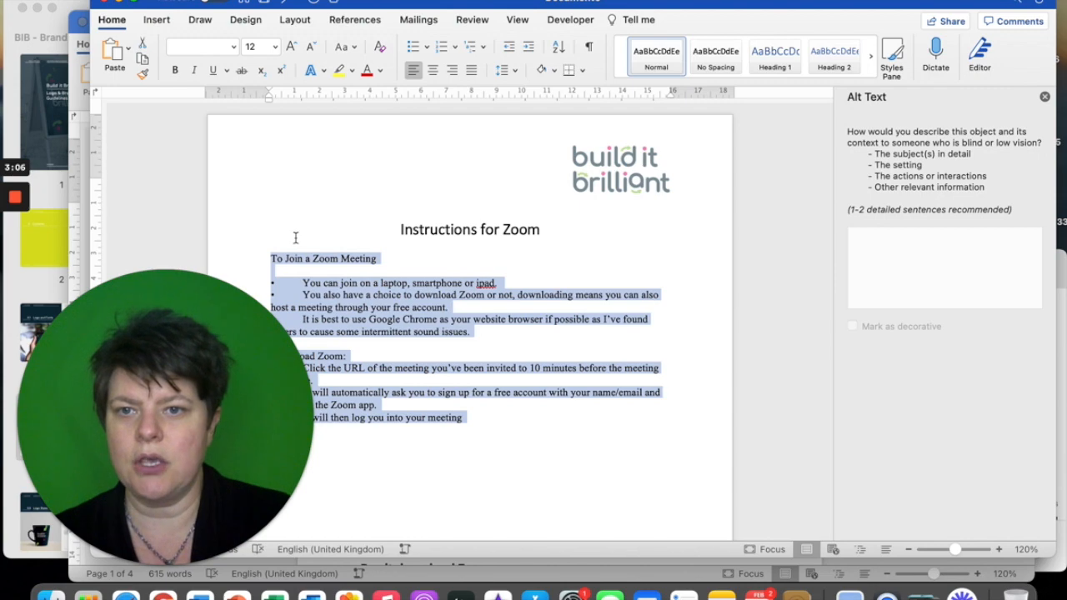
left_click(321, 265)
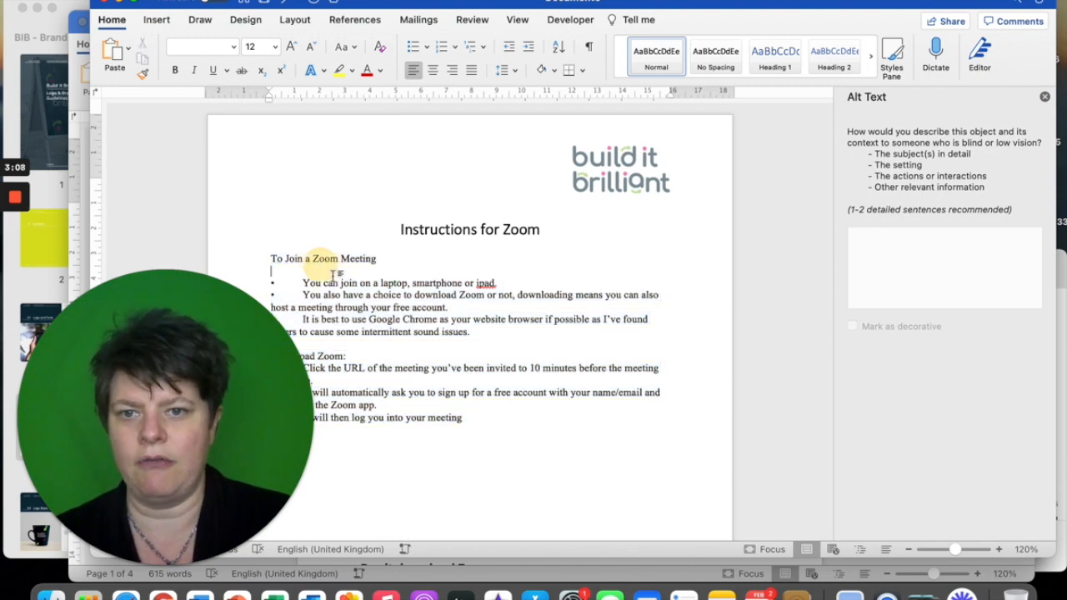
Reselect all text below the title and try the Open Sans font once more.
left_click_drag(473, 422, 261, 259)
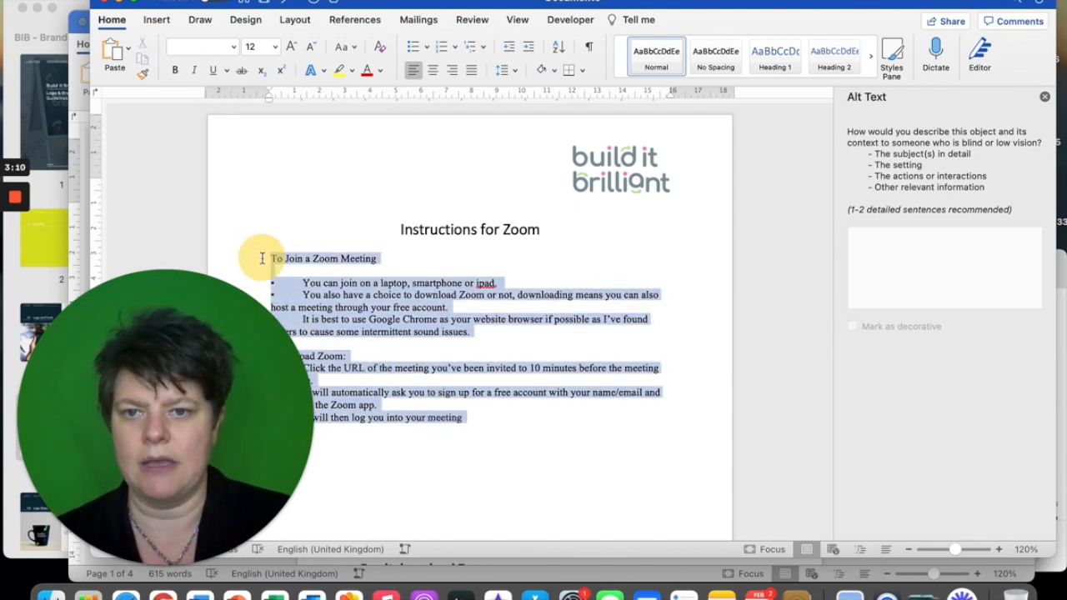
left_click(181, 48)
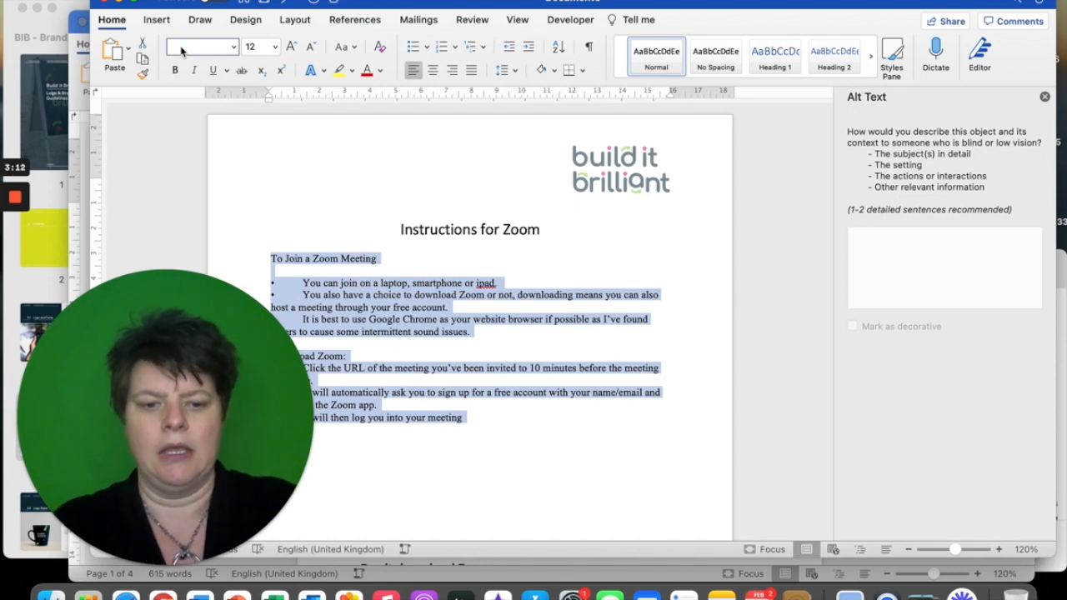
type("Op")
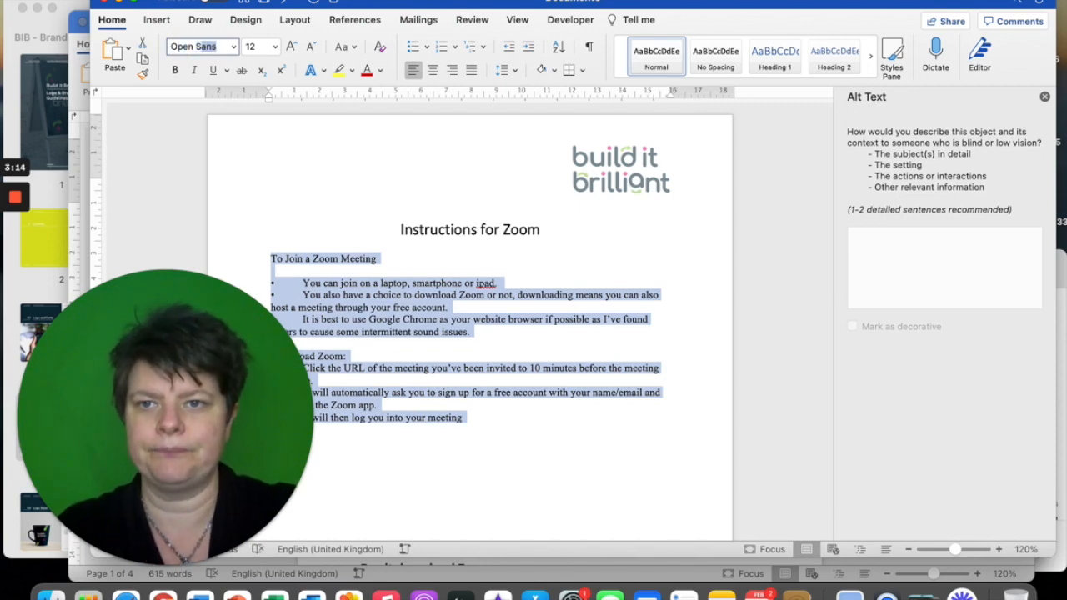
key("BackSpace")
key("BackSpace")
key("BackSpace")
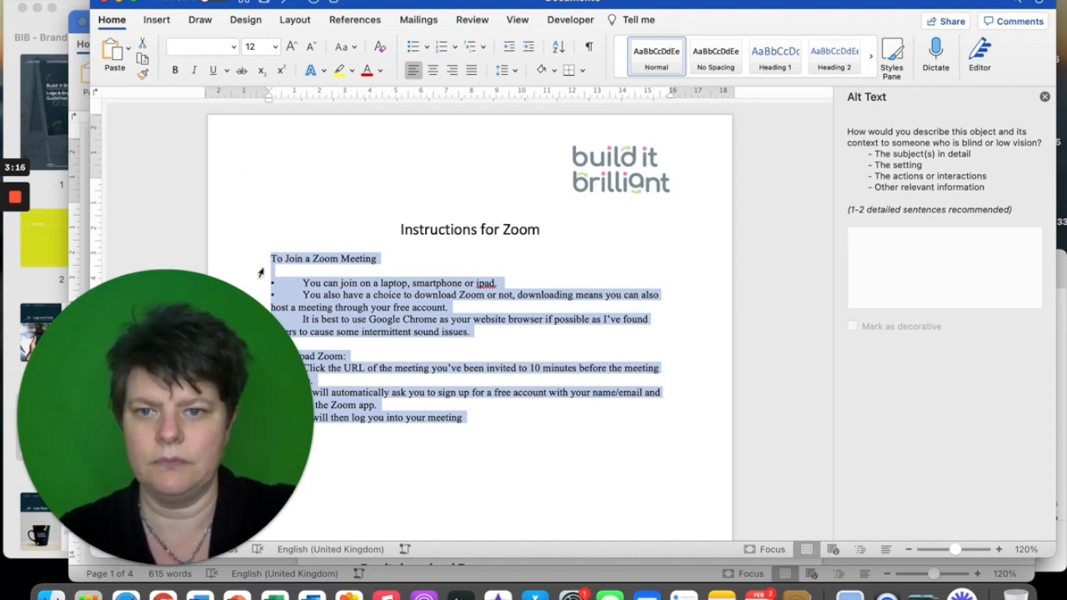
Change the font of the selected text below the title to PT Sans.
left_click(217, 50)
left_click(234, 49)
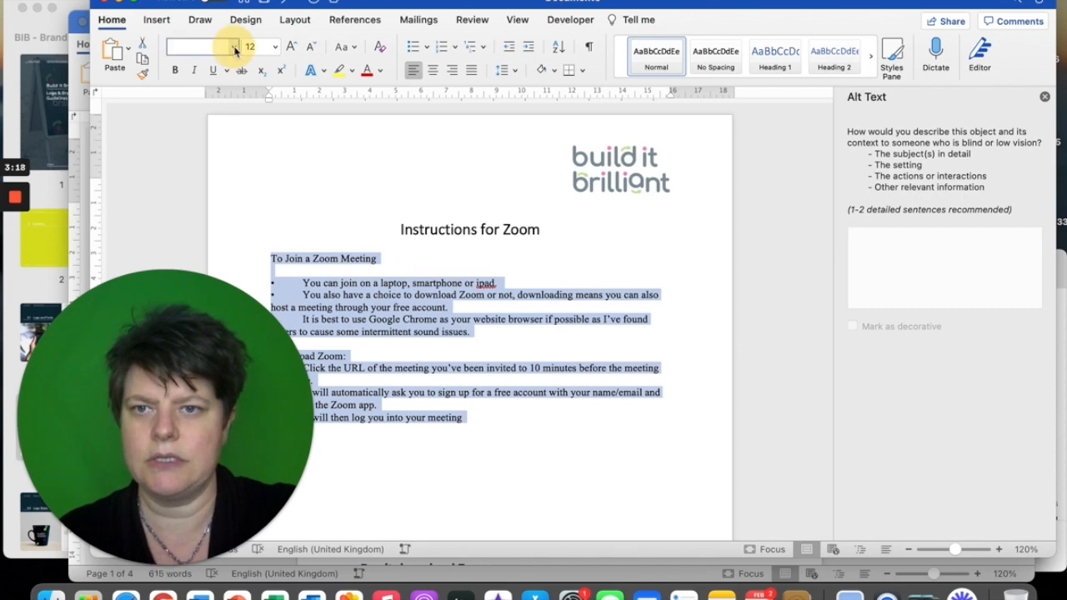
scroll(265, 200, "down", 5)
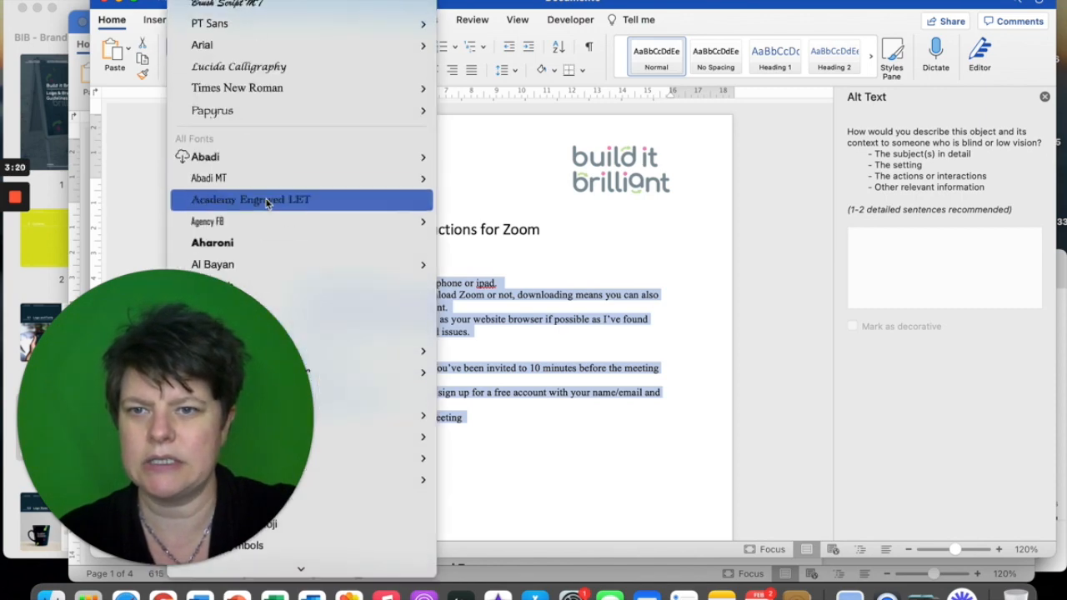
scroll(263, 90, "down", 10)
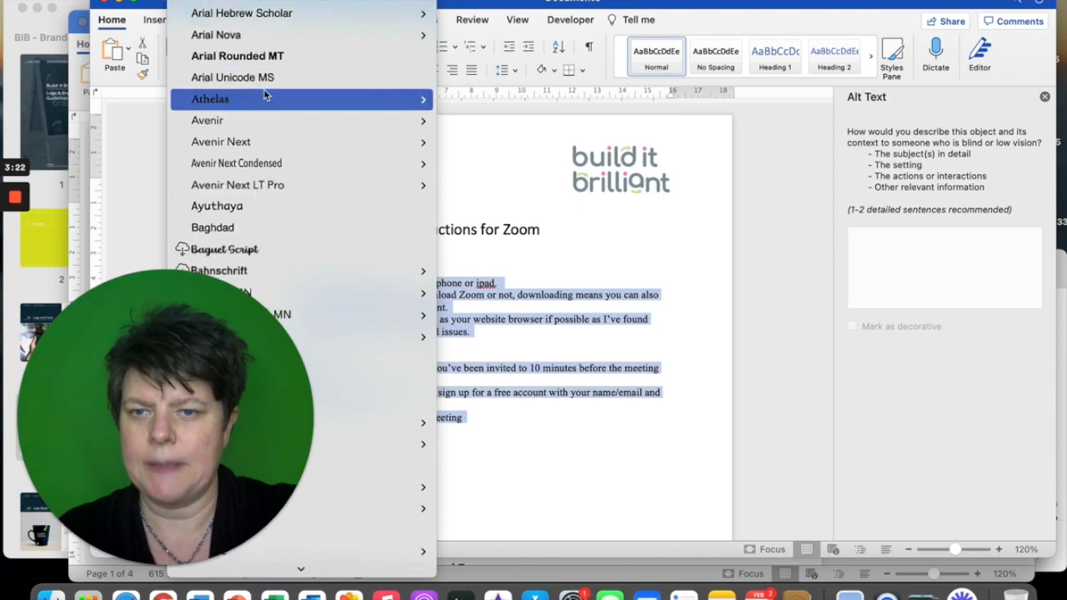
scroll(264, 95, "down", 20)
scroll(265, 93, "down", 20)
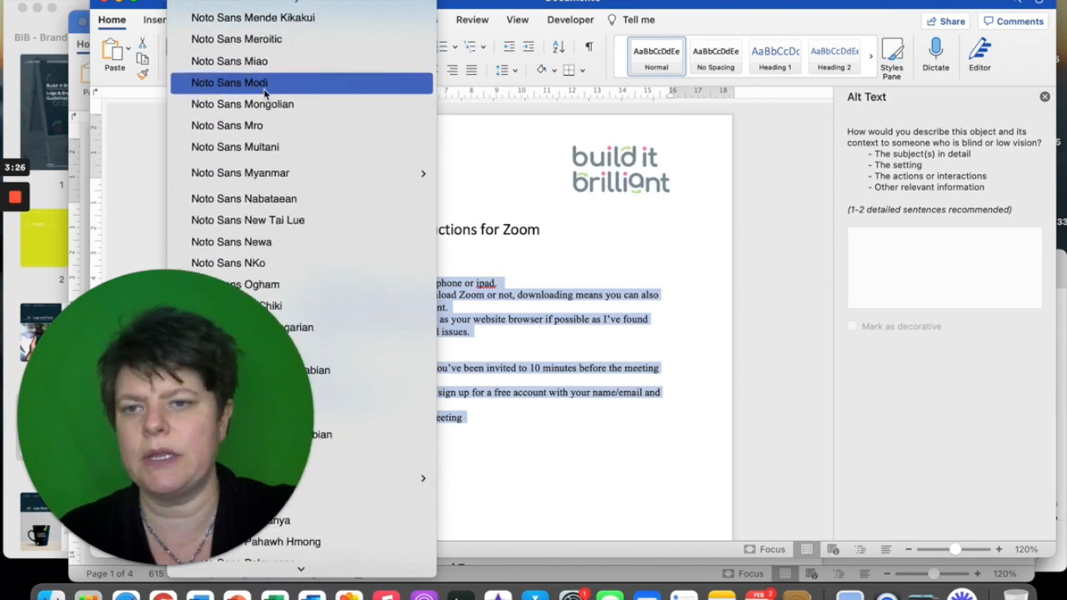
scroll(265, 93, "down", 20)
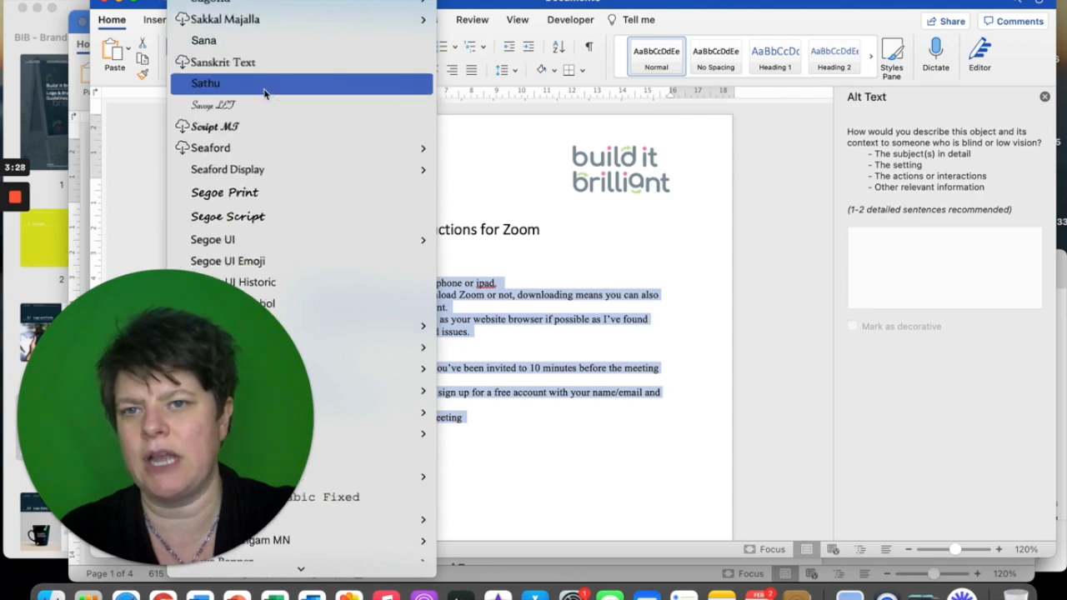
scroll(264, 94, "up", 2)
scroll(264, 93, "down", 4)
scroll(265, 95, "up", 5)
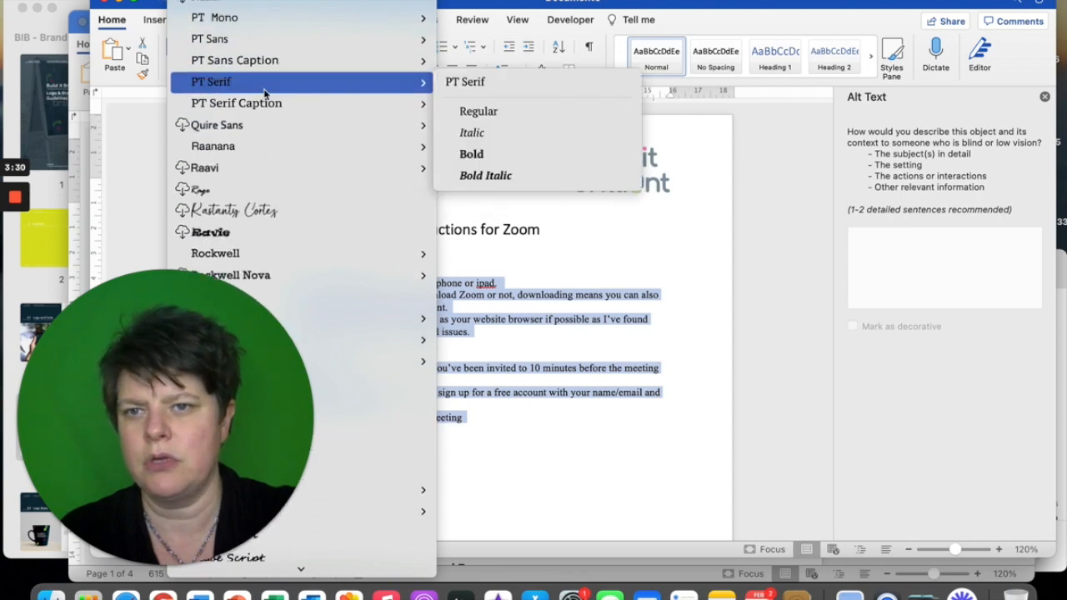
scroll(265, 94, "up", 1)
scroll(265, 94, "down", 4)
scroll(265, 94, "down", 3)
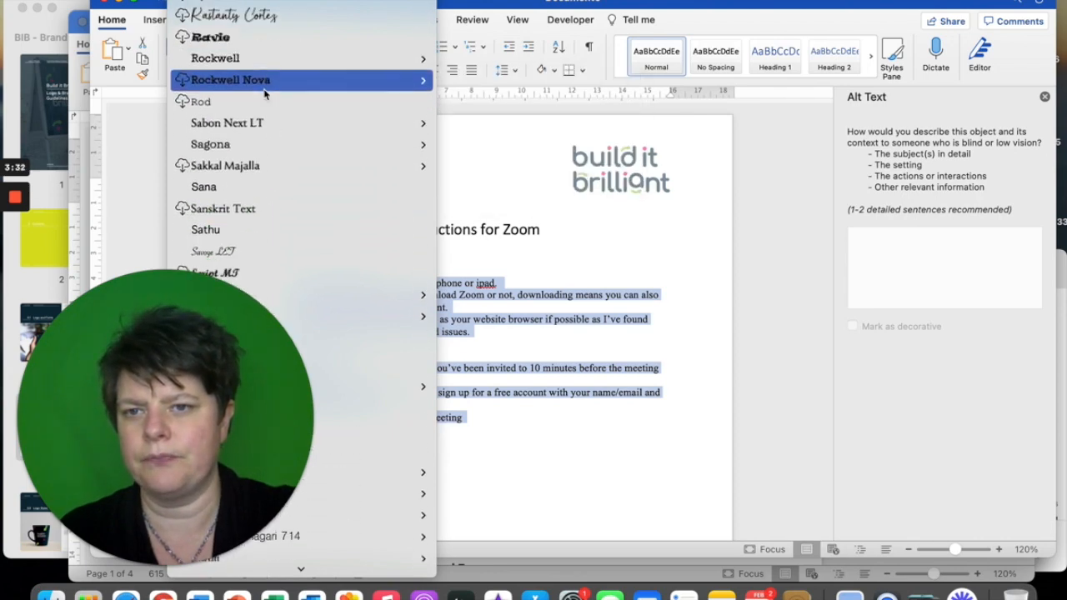
scroll(265, 94, "up", 10)
scroll(265, 94, "up", 5)
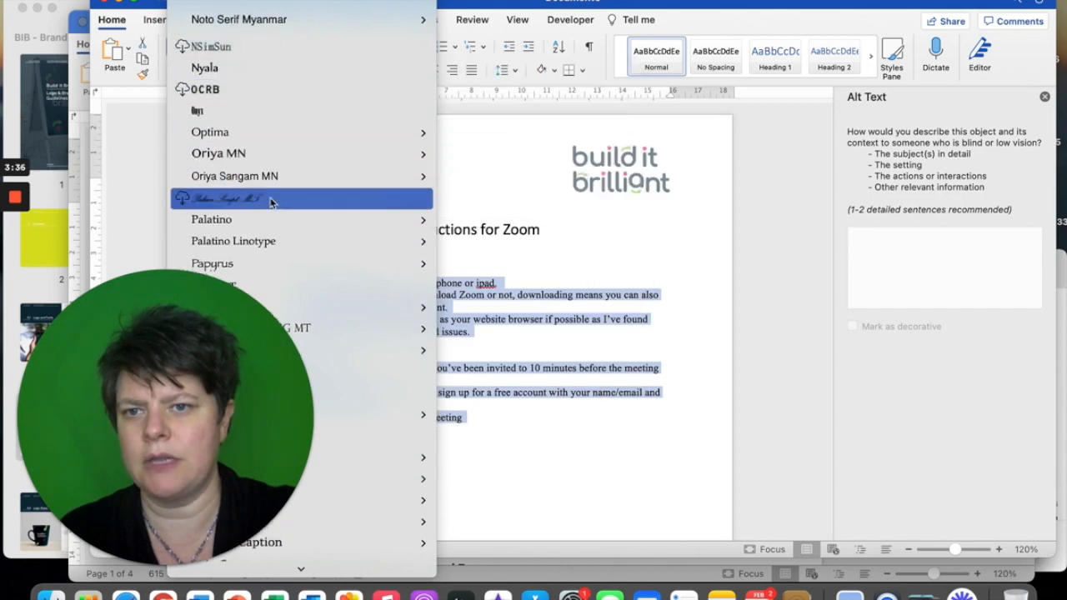
scroll(293, 53, "up", 20)
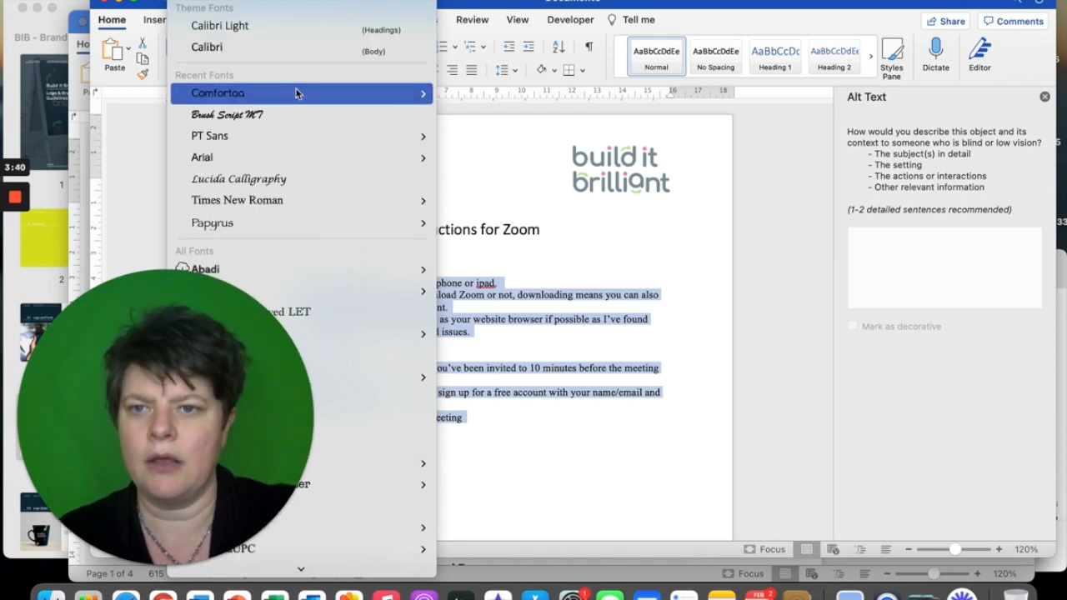
left_click(307, 137)
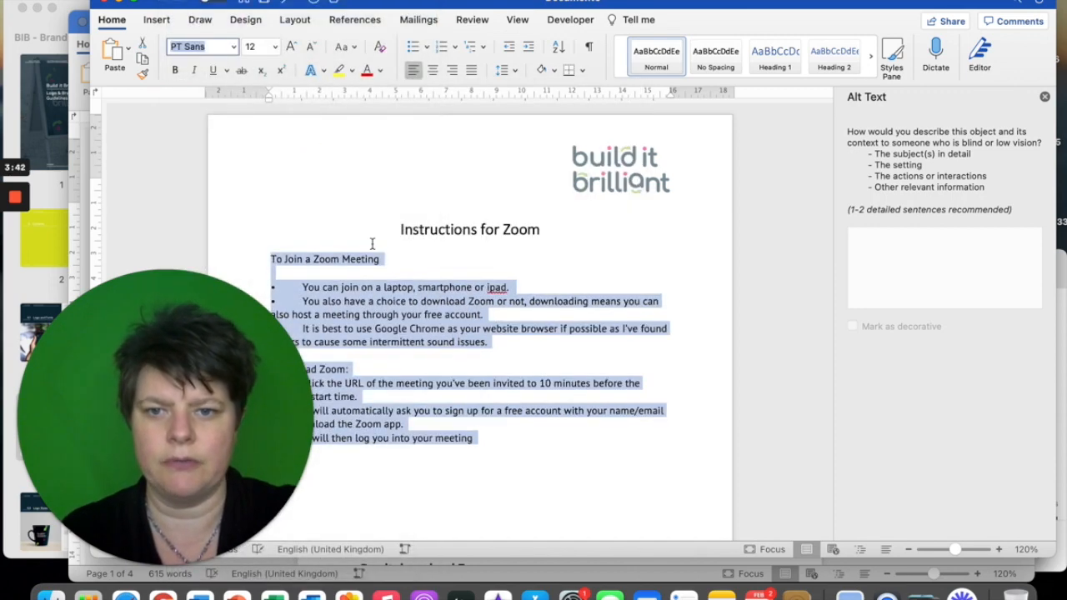
left_click(410, 266)
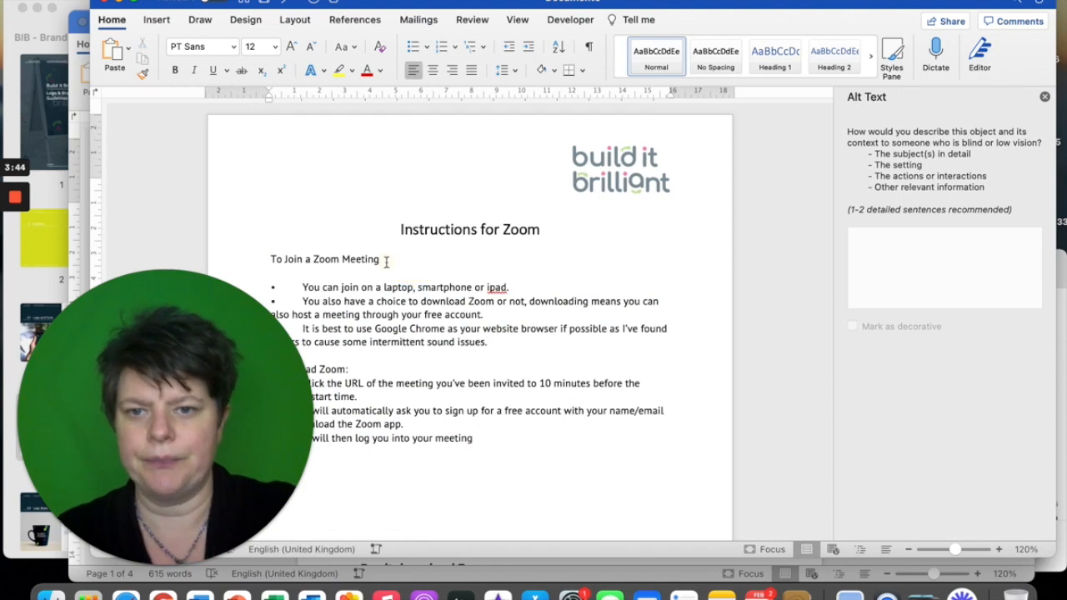
Underline the "To Join a Zoom Meeting" heading and make the "Download Zoom:" heading bold.
left_click(231, 257)
left_click(215, 71)
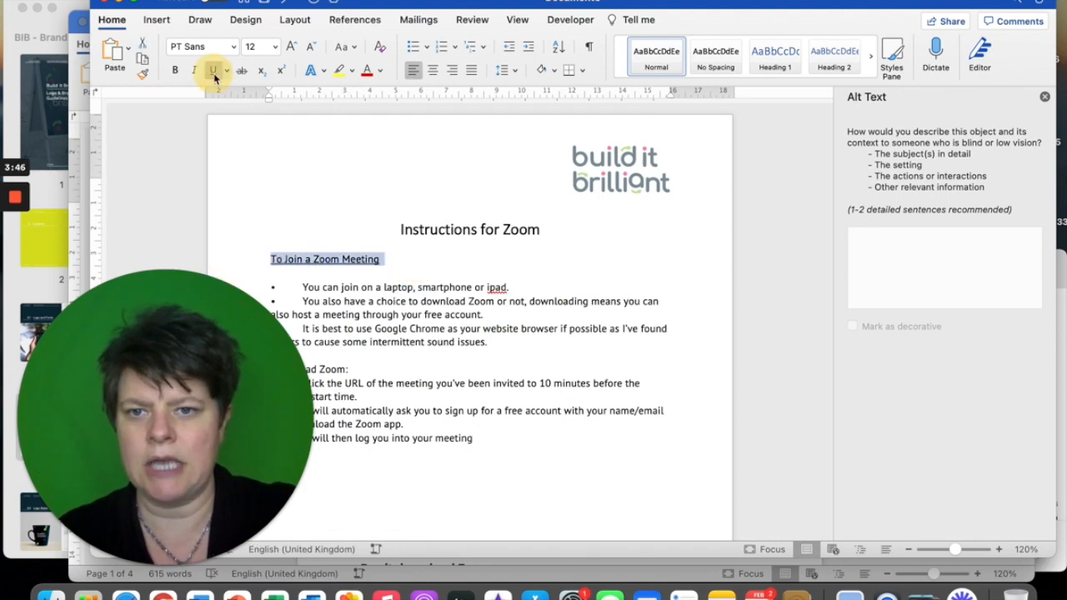
scroll(357, 263, "down", 3)
left_click_drag(357, 263, 226, 258)
left_click(175, 70)
Set all text below the title to font size 14.
left_click_drag(493, 332, 265, 149)
left_click(257, 46)
type("14")
key("Return")
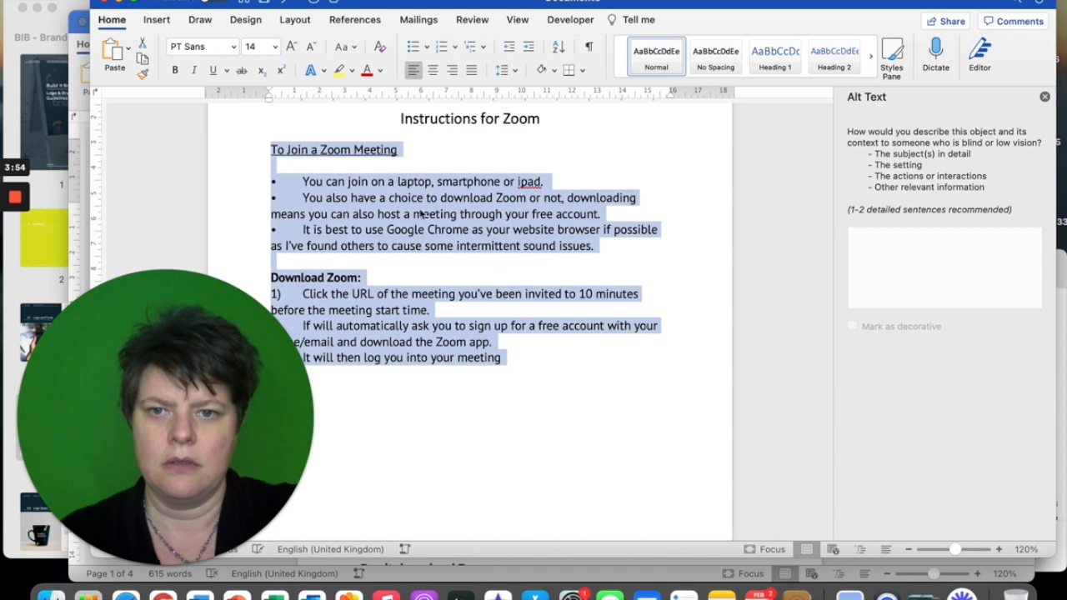
left_click(517, 294)
Compare with the original Instructions for Zoom document and make the new document's title bold to match.
scroll(542, 267, "up", 3)
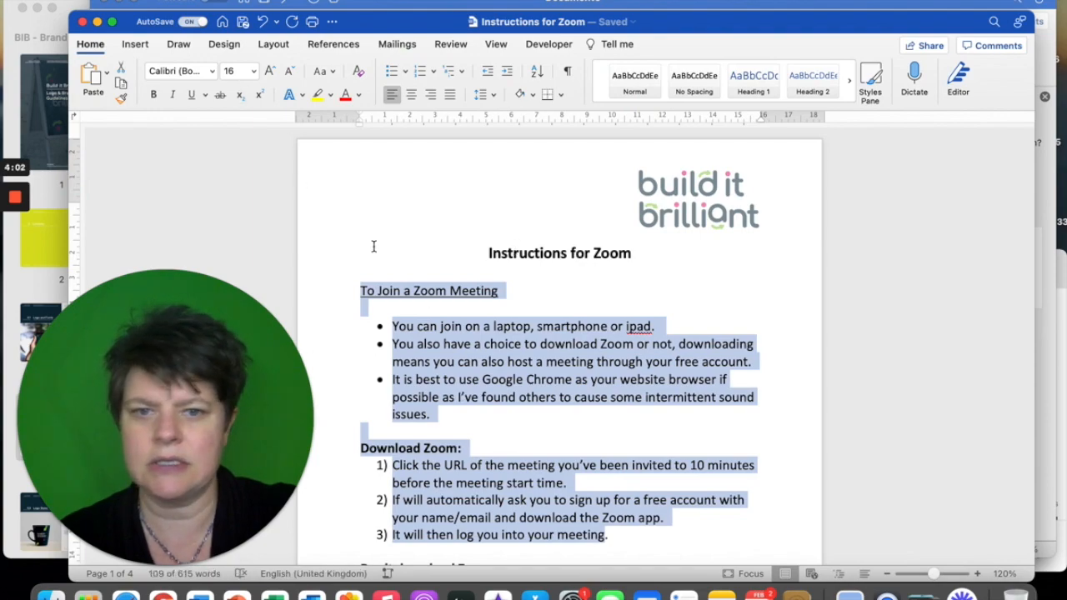
key("ctrl+Up")
left_click(750, 367)
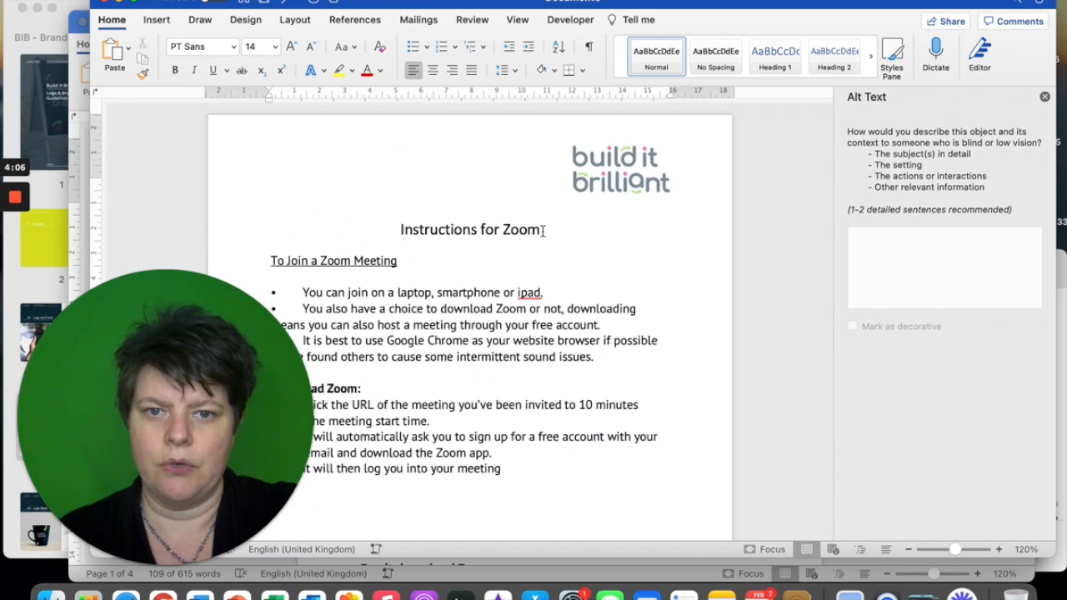
left_click_drag(545, 230, 377, 224)
left_click(175, 70)
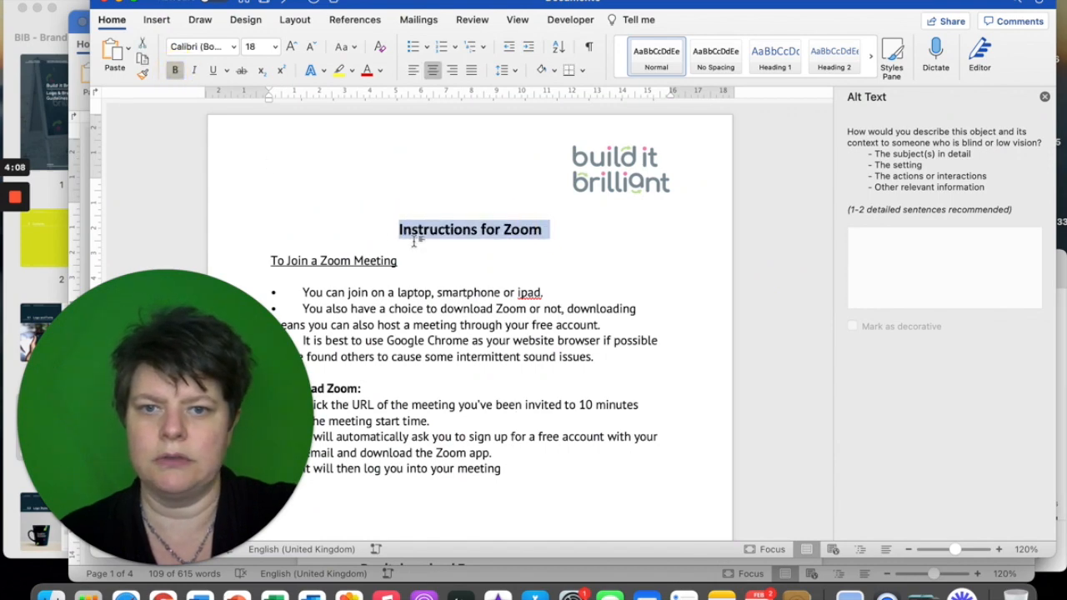
left_click(412, 242)
Replace the footer placeholder with the centred text "Copyright © Build It Brilliant 2022" and return to the body text.
scroll(412, 242, "down", 2)
scroll(412, 242, "down", 10)
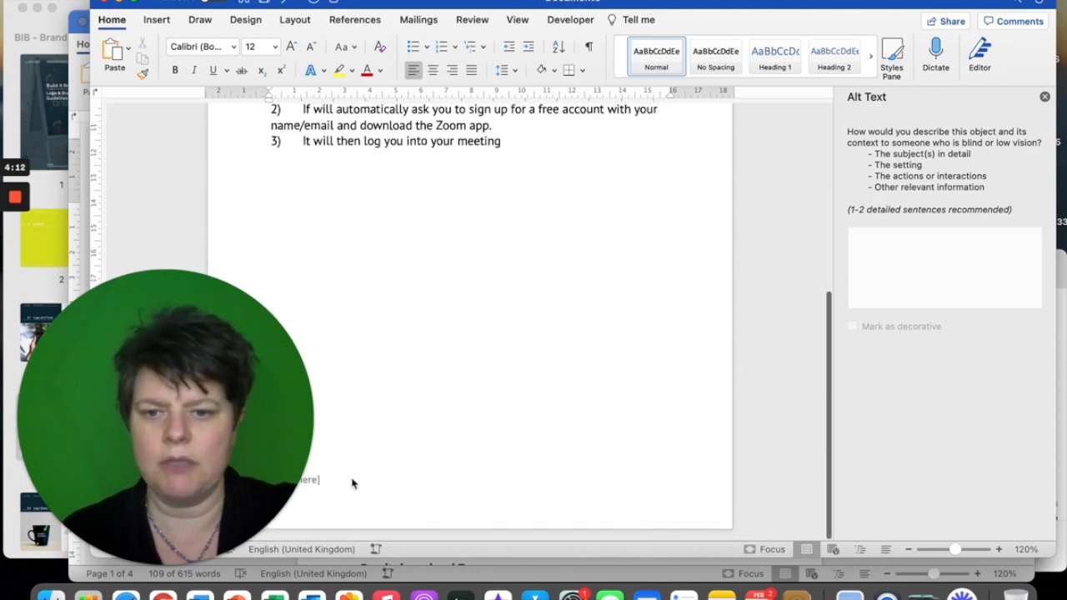
double_click(329, 480)
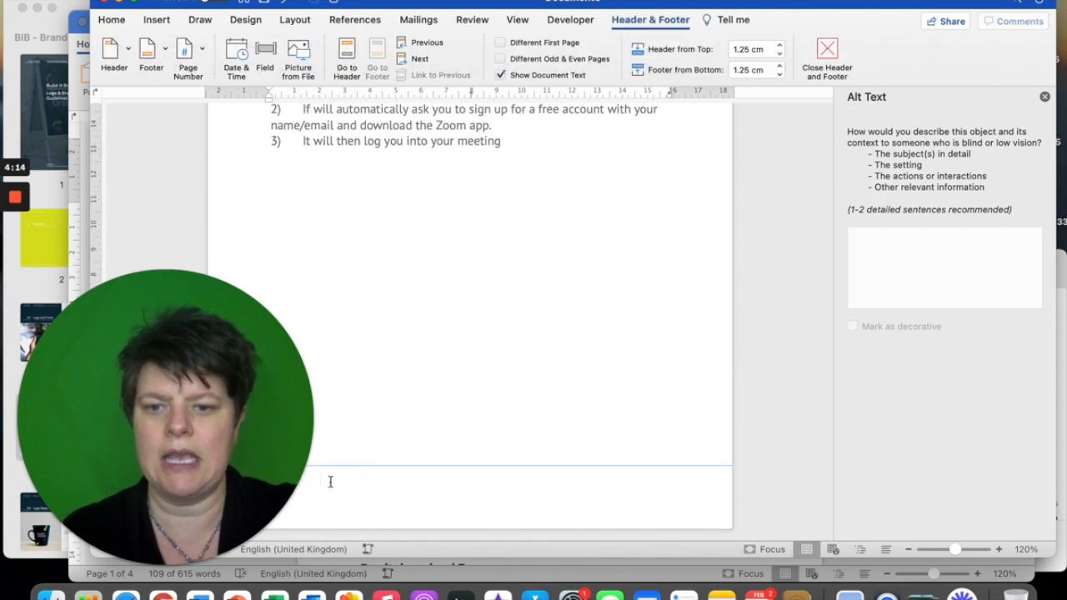
left_click(112, 19)
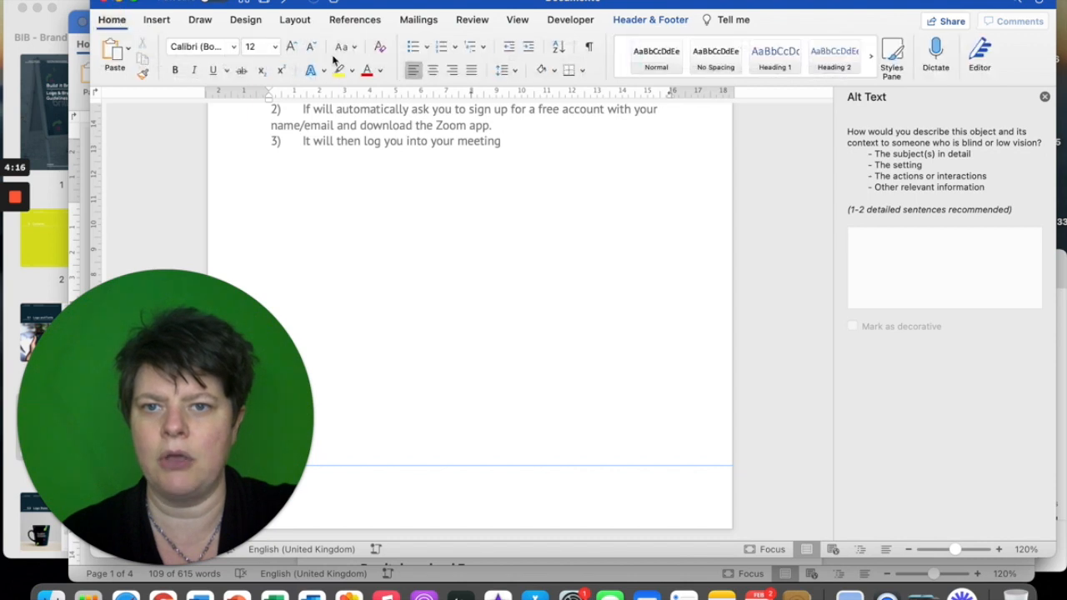
left_click(433, 70)
type("Copyrigh")
type("t ")
type("(c)")
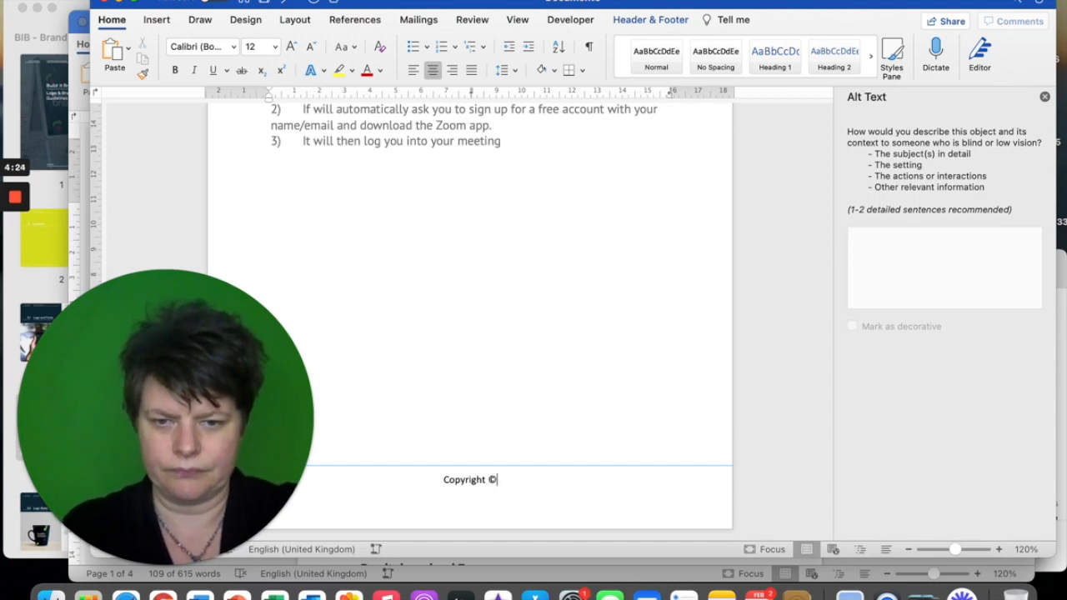
type(" Build It ")
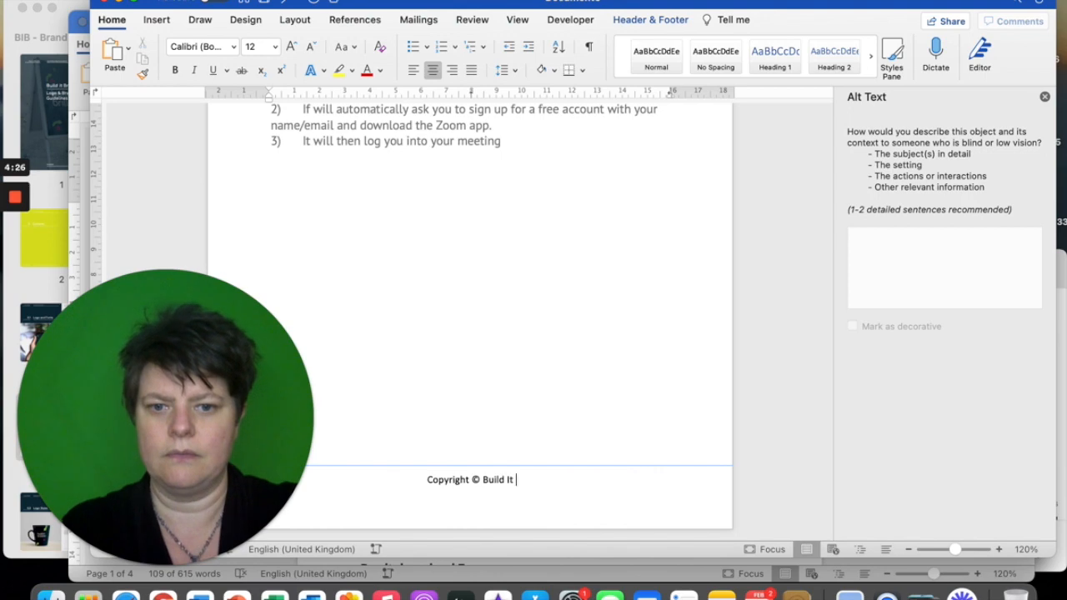
type("Brilliant 2022")
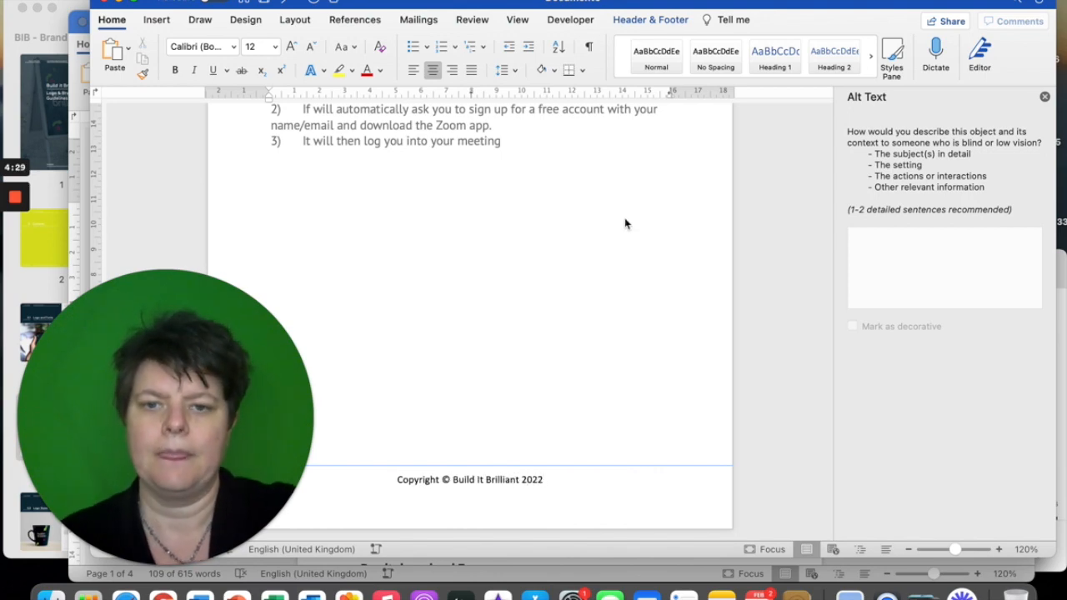
left_click(589, 242)
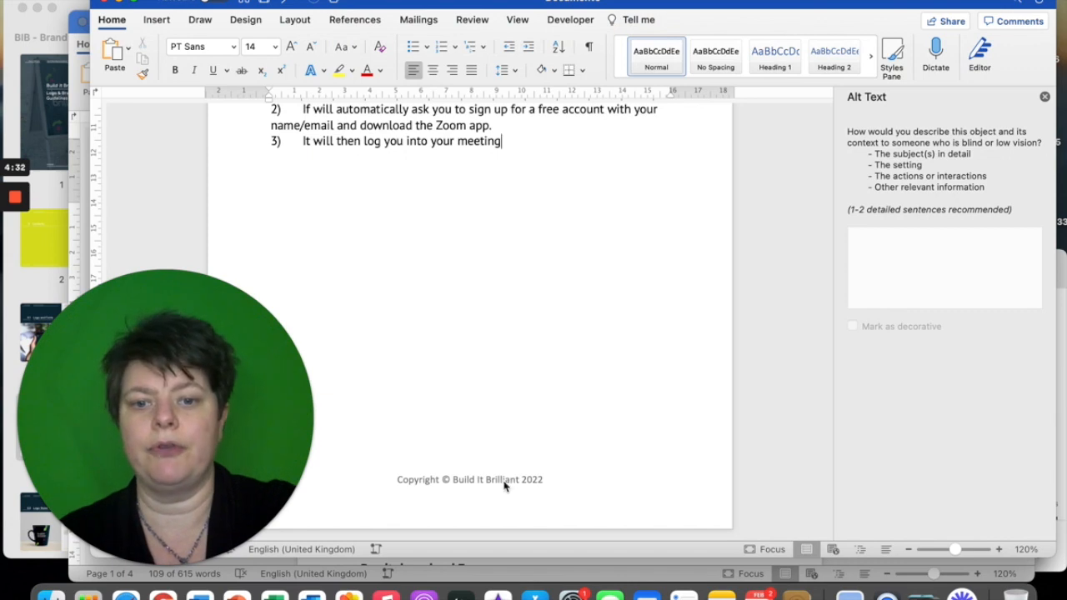
Add blank lines and a page break after the last instruction, and check the header logo and footer on the following pages.
key("Return")
key("Return")
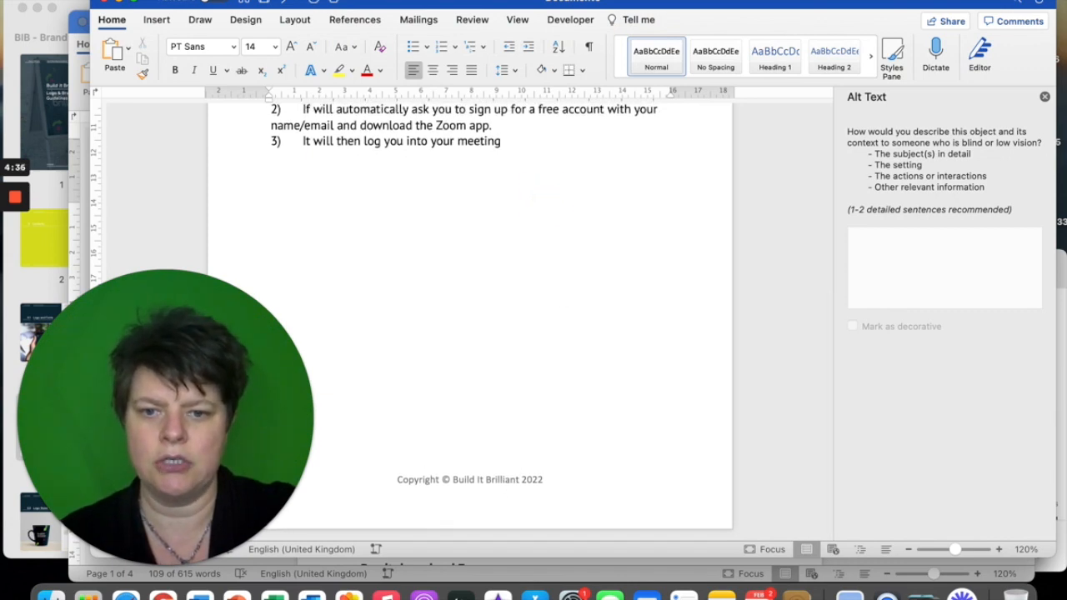
scroll(471, 317, "down", 3)
scroll(653, 178, "down", 1)
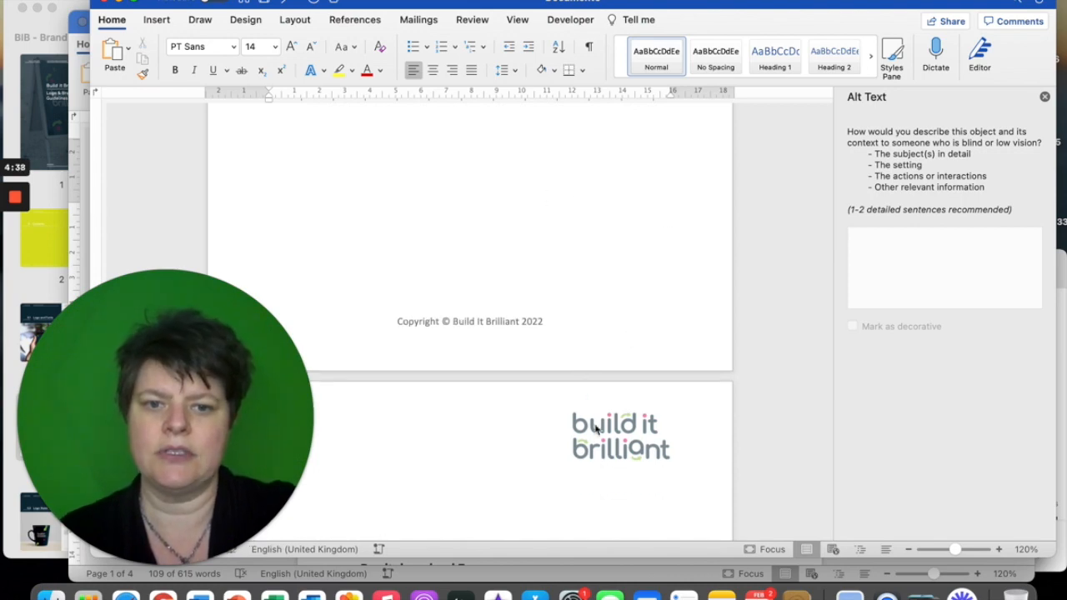
key("super+Return")
scroll(627, 452, "down", 8)
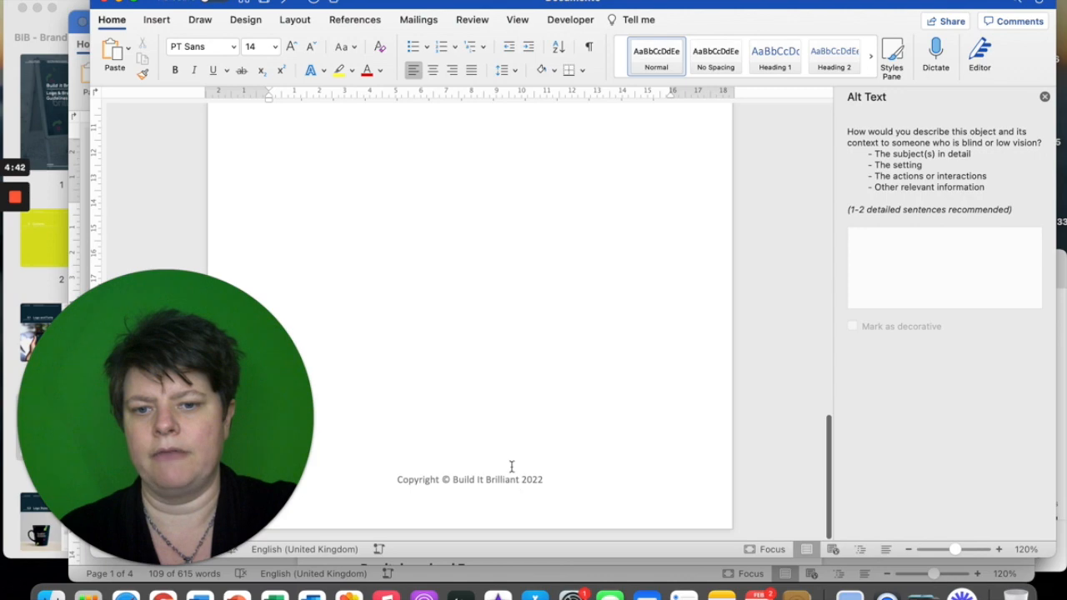
scroll(504, 484, "down", 8)
scroll(512, 465, "up", 4)
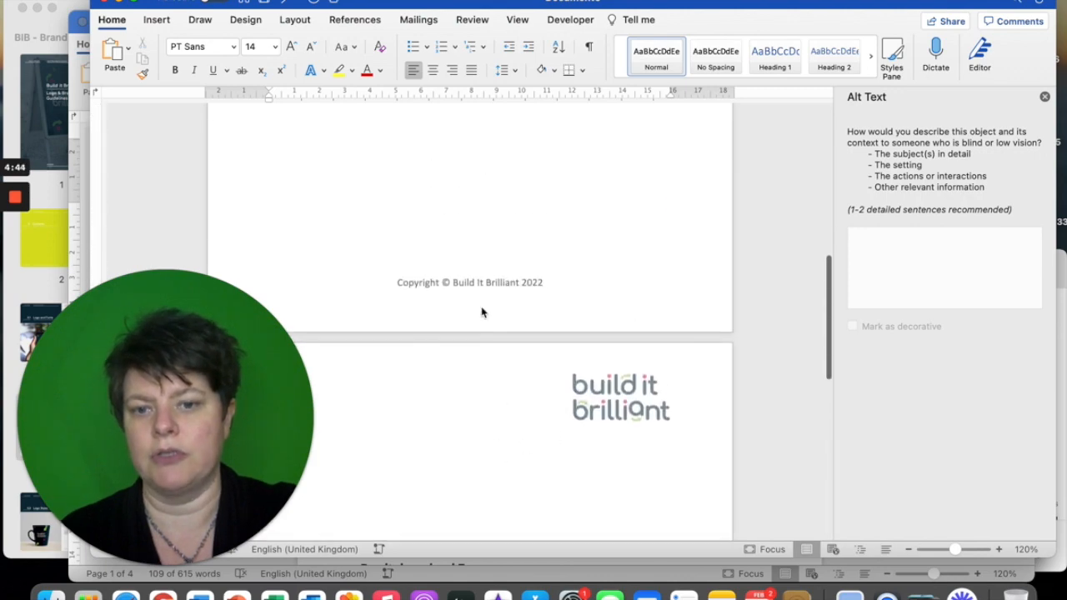
scroll(482, 310, "down", 4)
Enter the sample text "hsdifodsjifojsfiodjsfiodj" on the new page and return to the start of the document.
type("hsdifo")
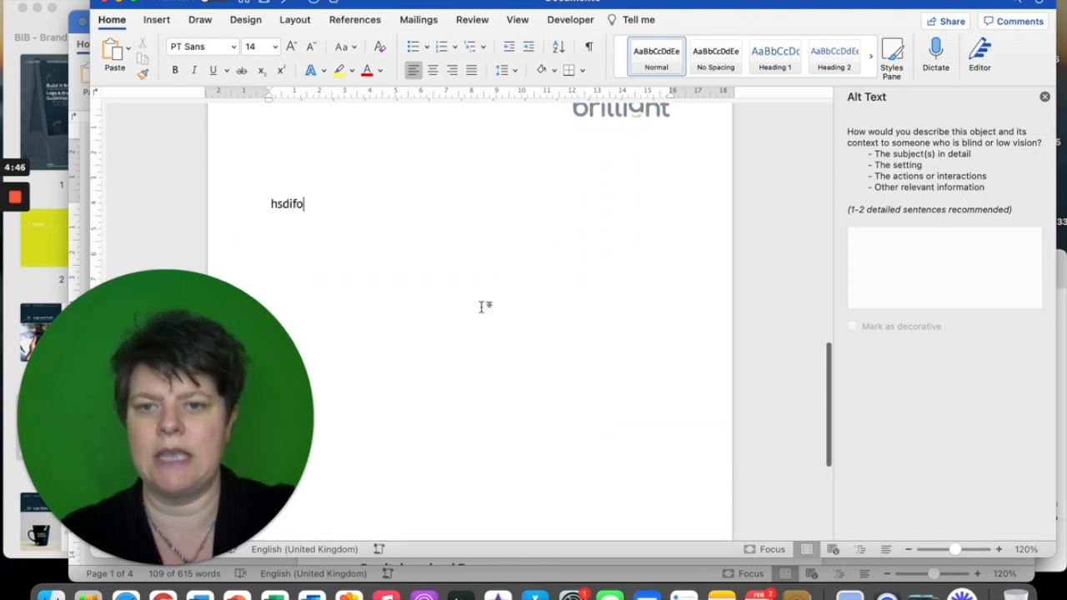
type("dsjifojsfiodjsfiodj")
scroll(492, 242, "up", 2)
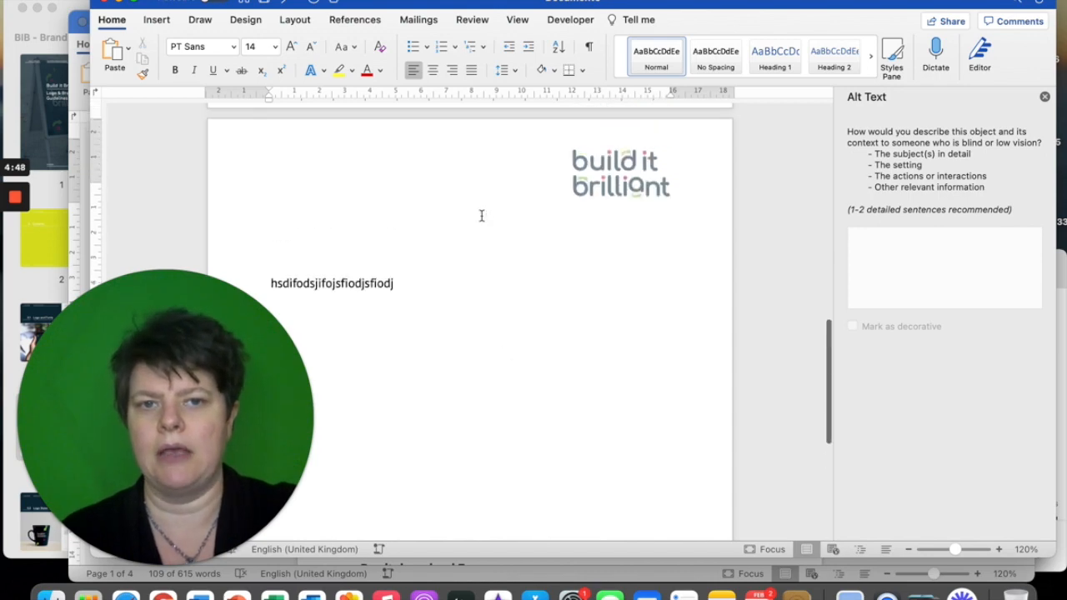
scroll(560, 330, "down", 10)
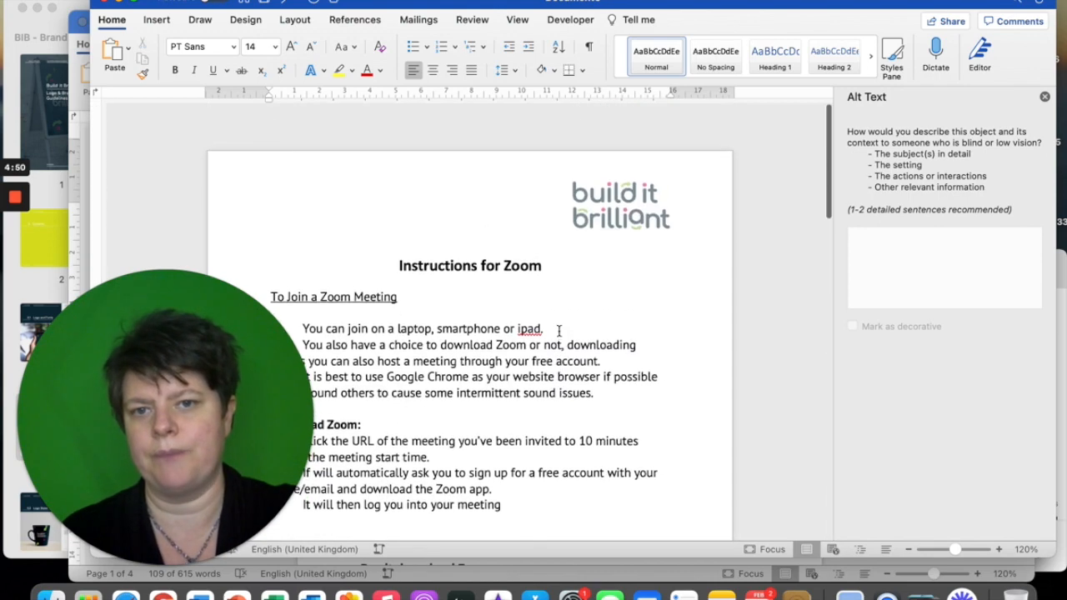
scroll(559, 330, "down", 1)
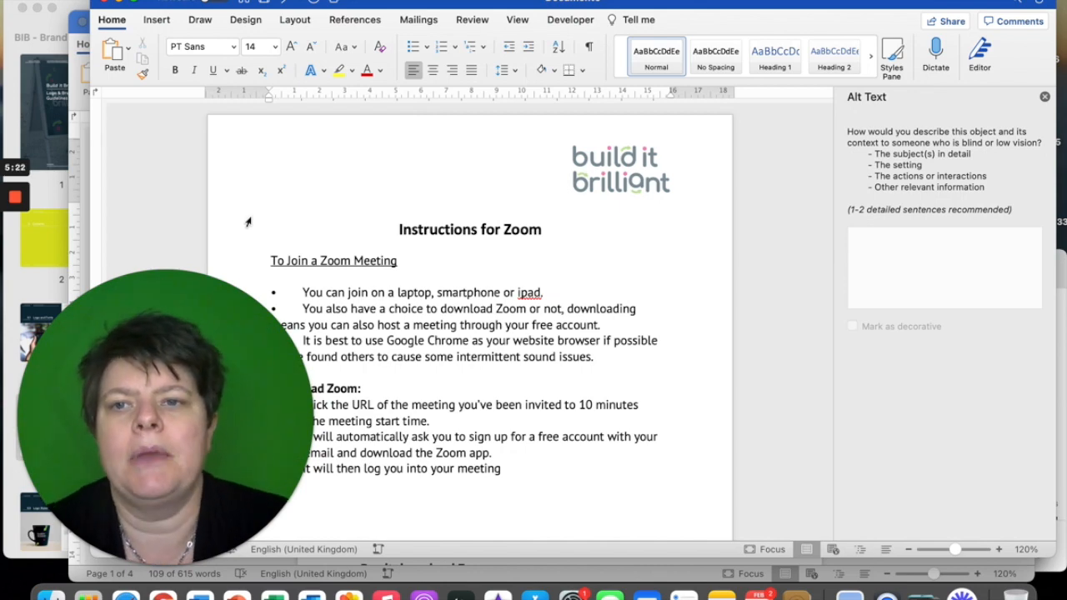
Export the document to the Desktop as the PDF "Instructions for Zoom", using the Best for printing option.
left_click(83, 1)
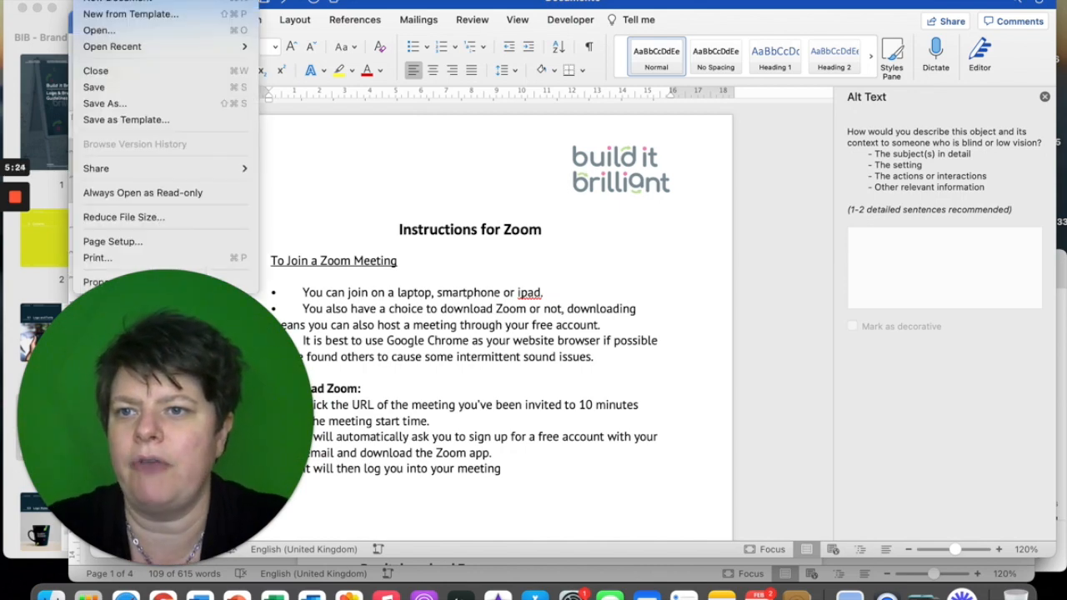
left_click(111, 105)
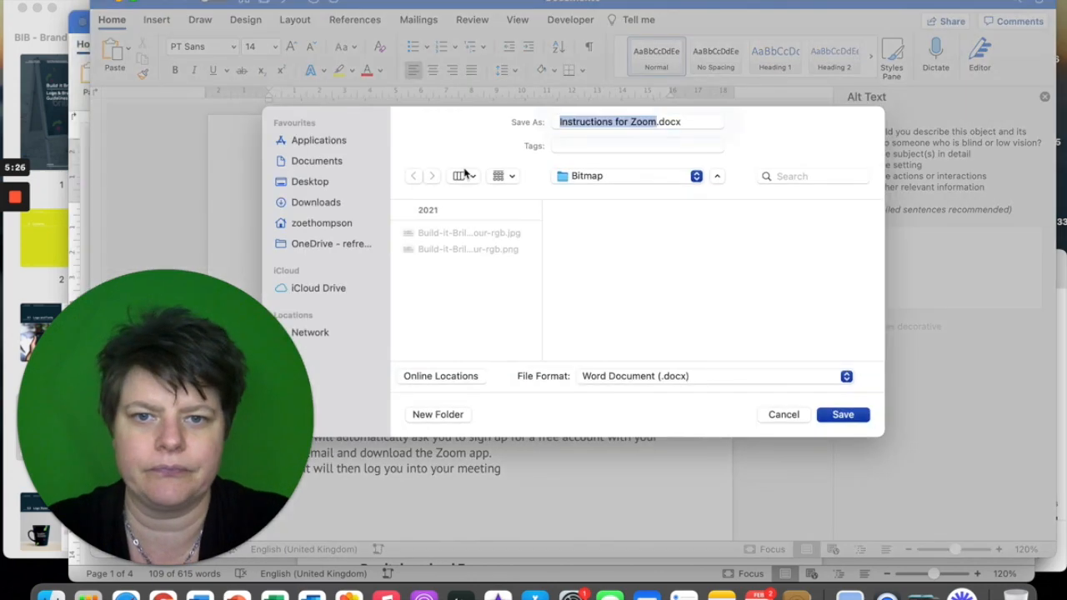
left_click(700, 380)
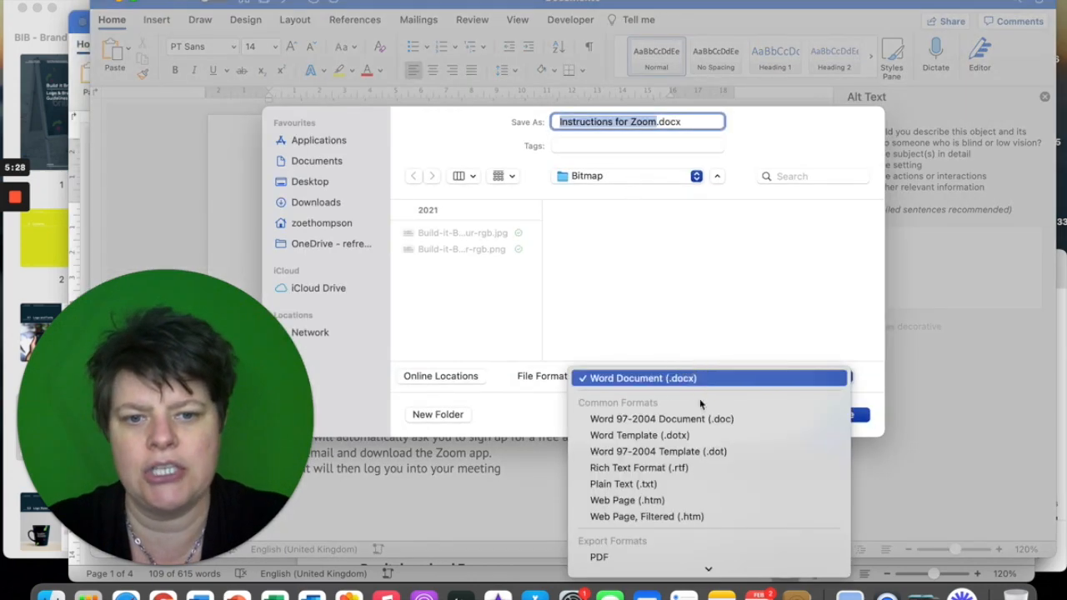
mouse_move(643, 567)
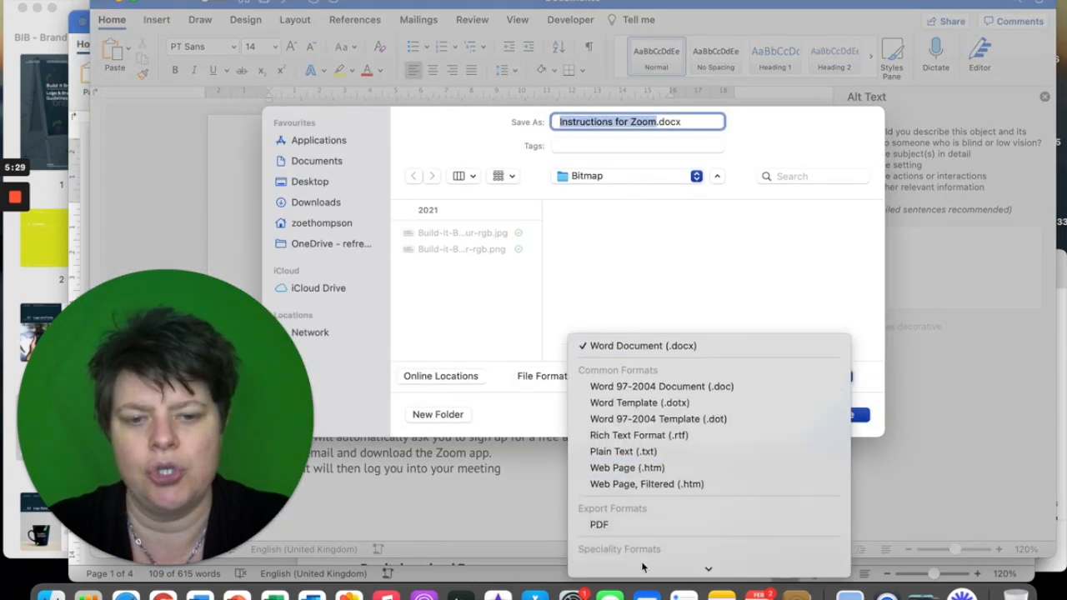
left_click(627, 523)
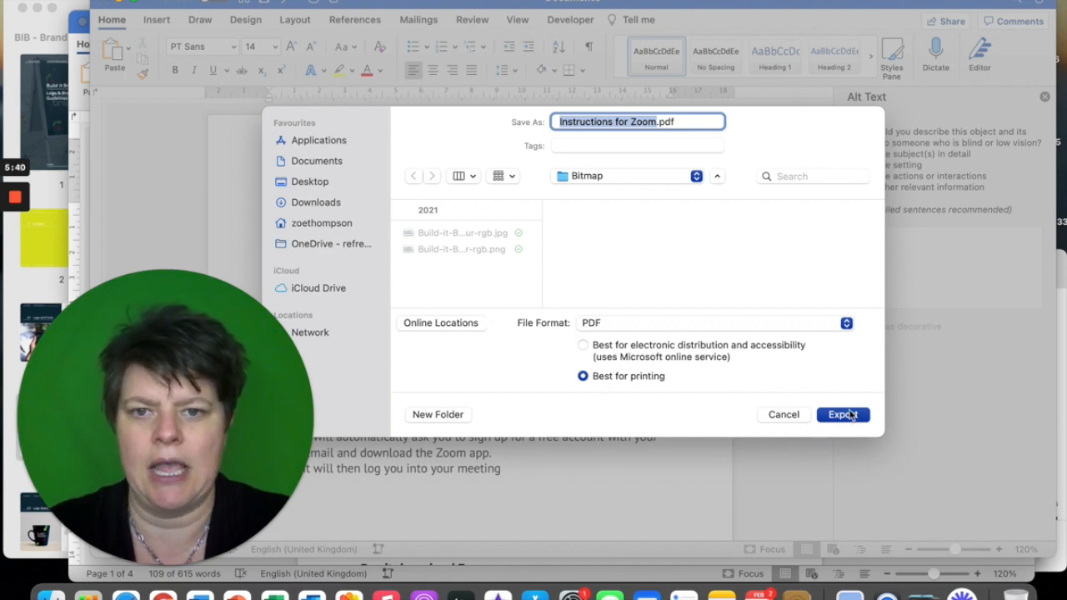
left_click(314, 185)
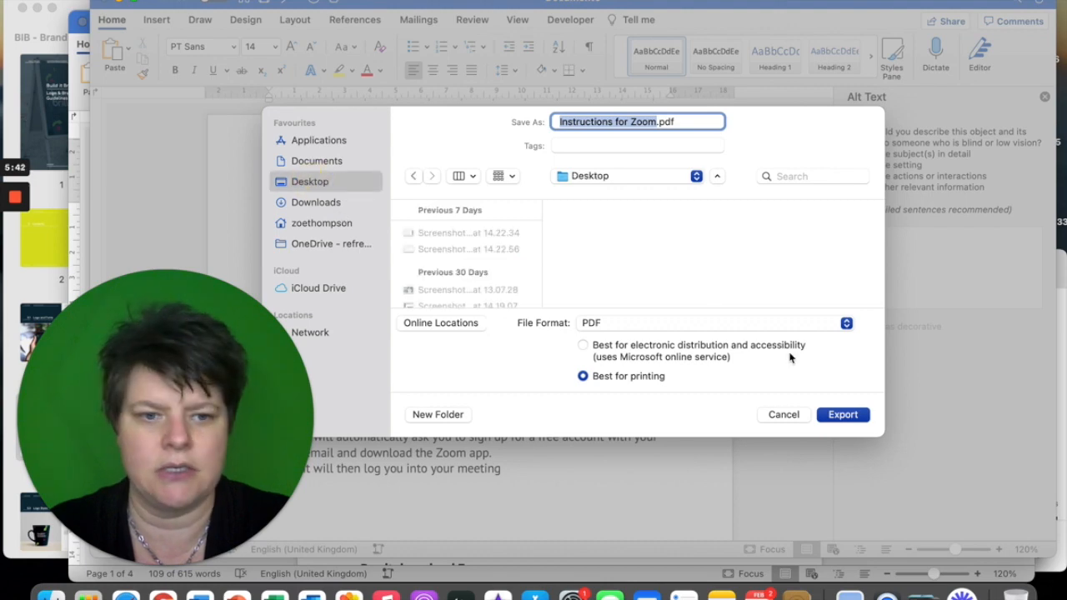
left_click(843, 414)
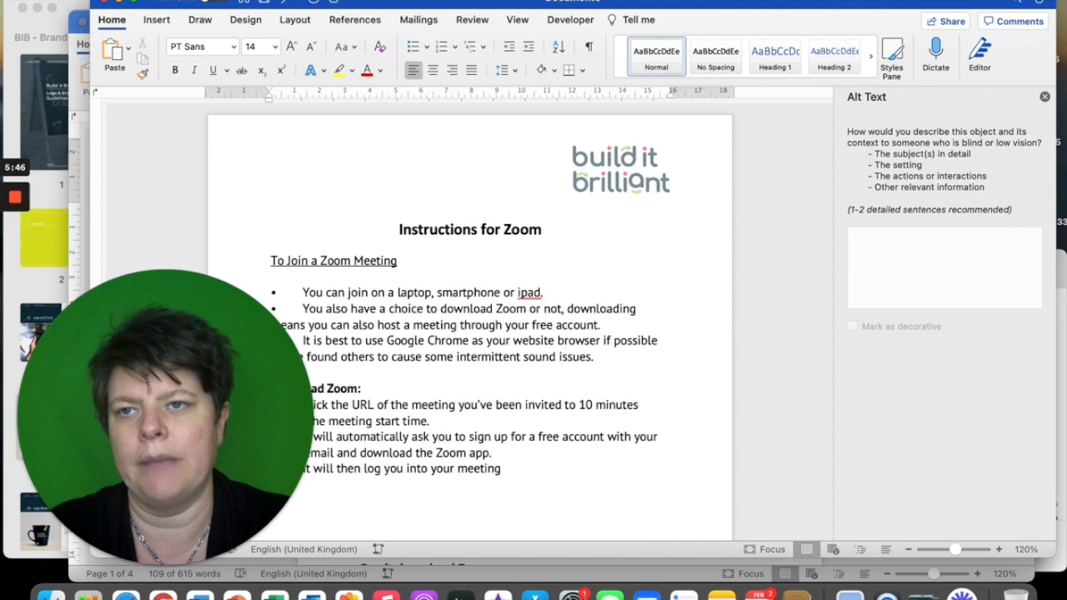
Save the document to the Desktop as the Word file "Instructions for Zoom.docx".
left_click(82, 0)
left_click(123, 105)
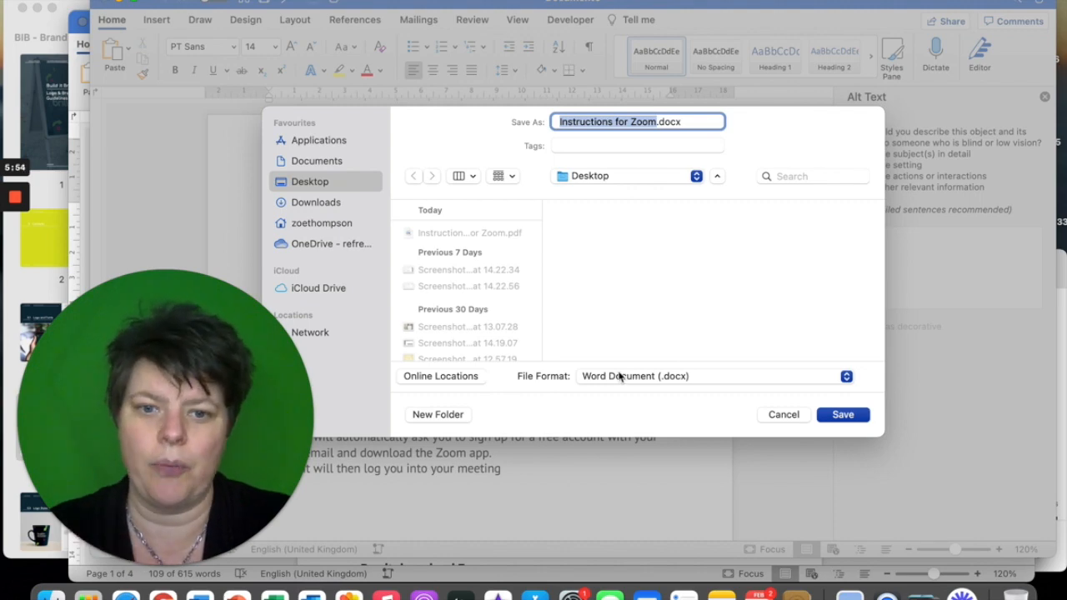
left_click(840, 414)
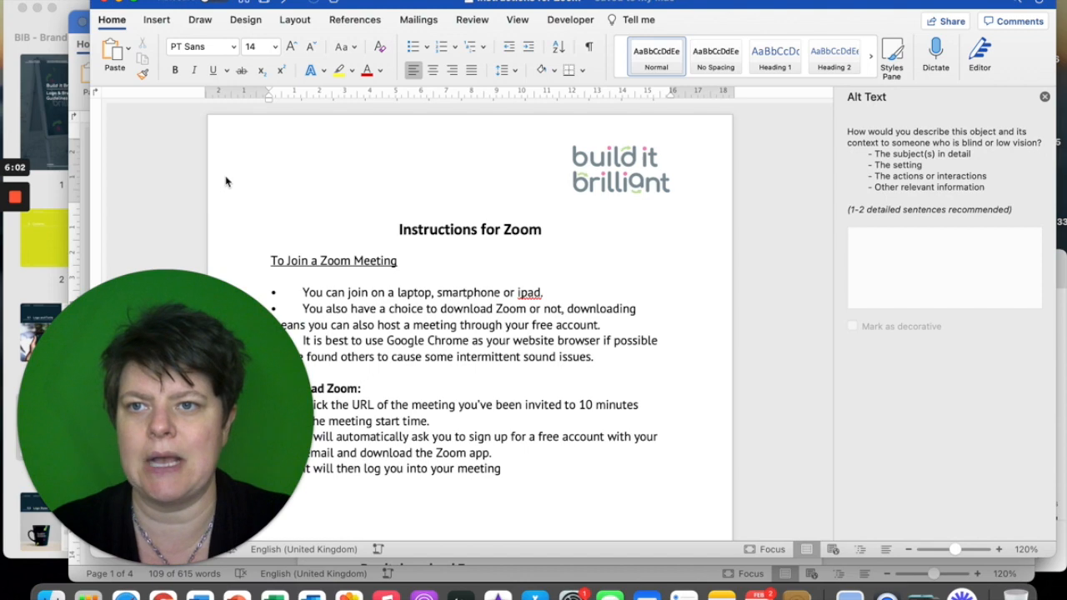
Start a new document from a template and search the templates for "invoice".
left_click(88, 1)
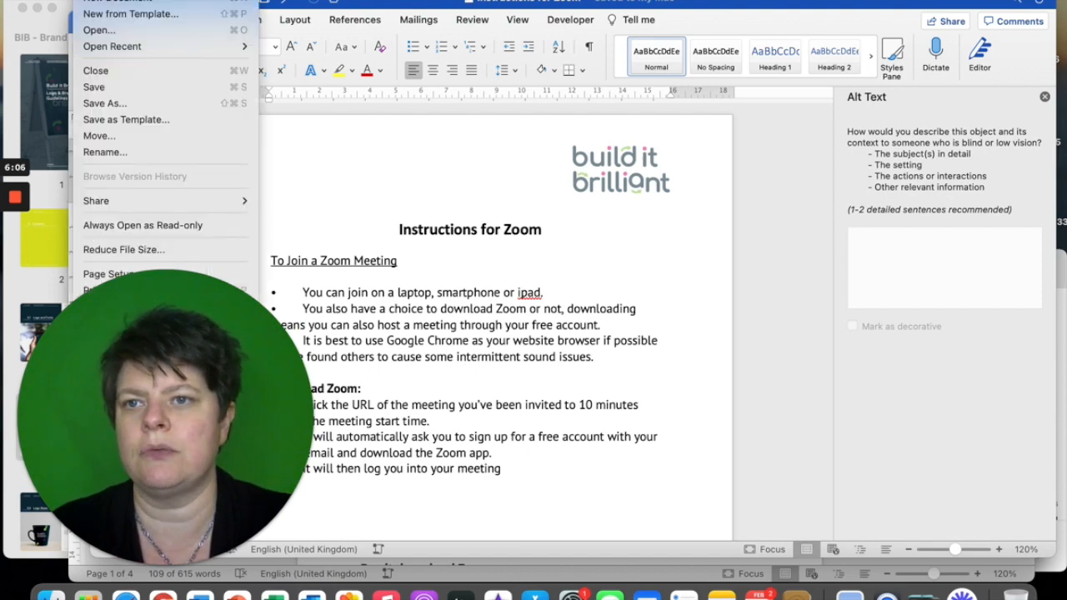
left_click(110, 15)
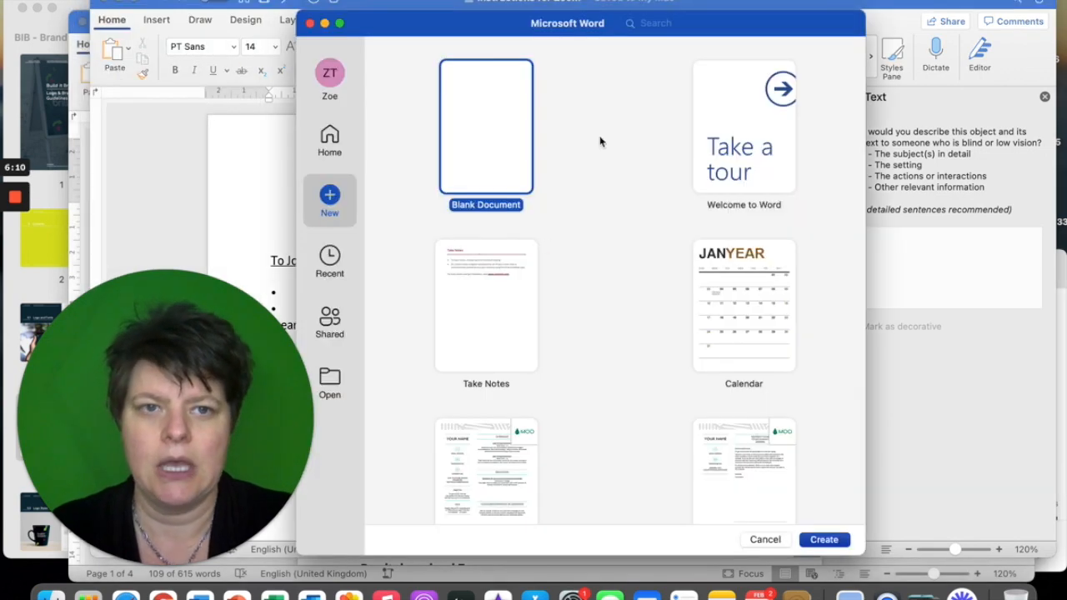
left_click(671, 25)
type("in")
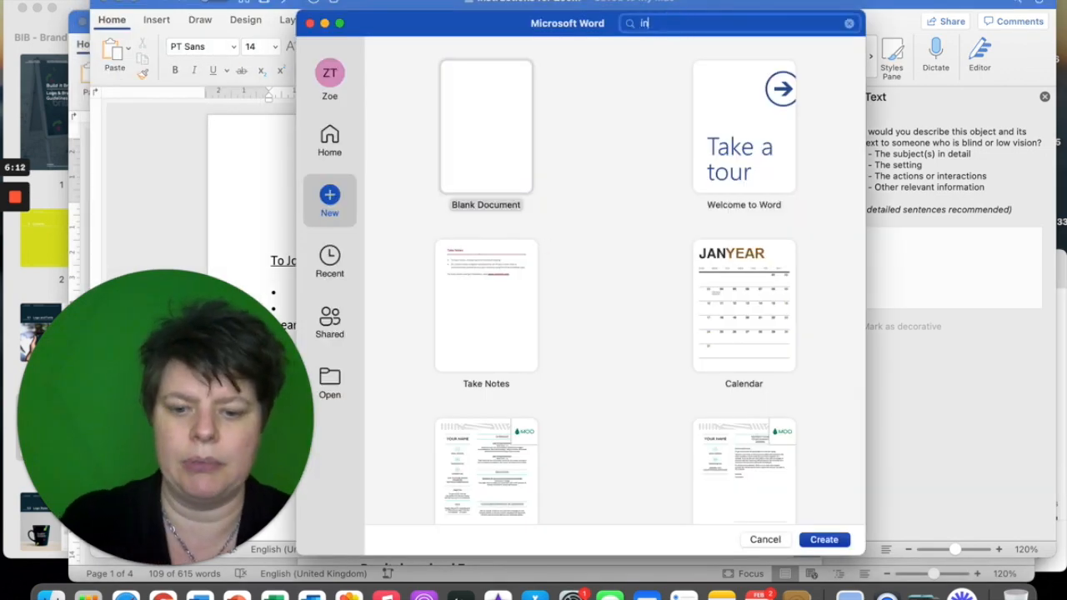
type("voice")
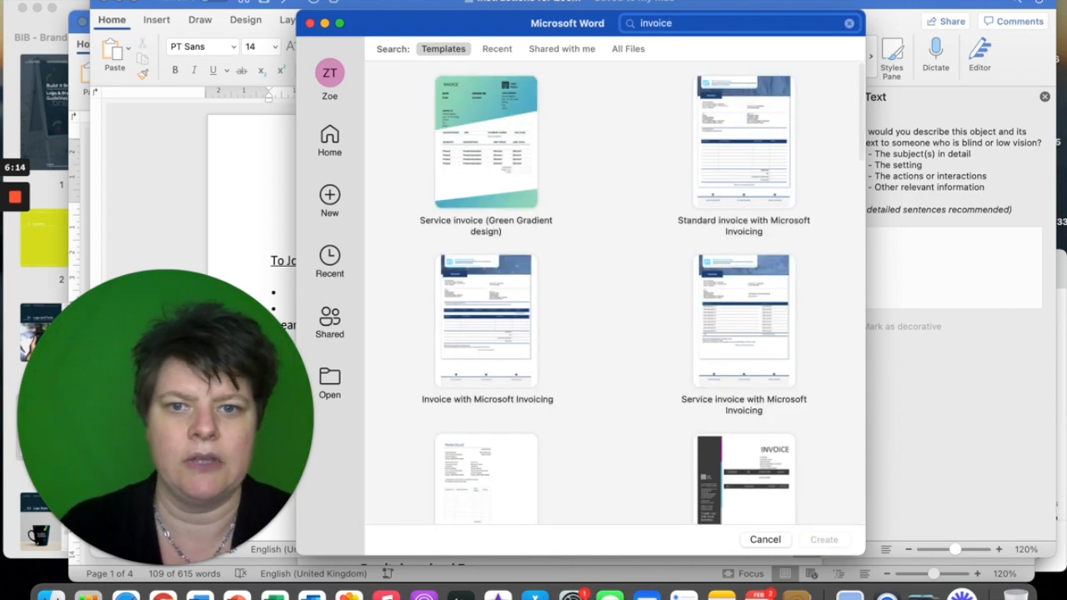
Browse the invoice templates, create a document from "Service invoice (Green Gradient design)" and look through its layout.
scroll(587, 180, "down", 3)
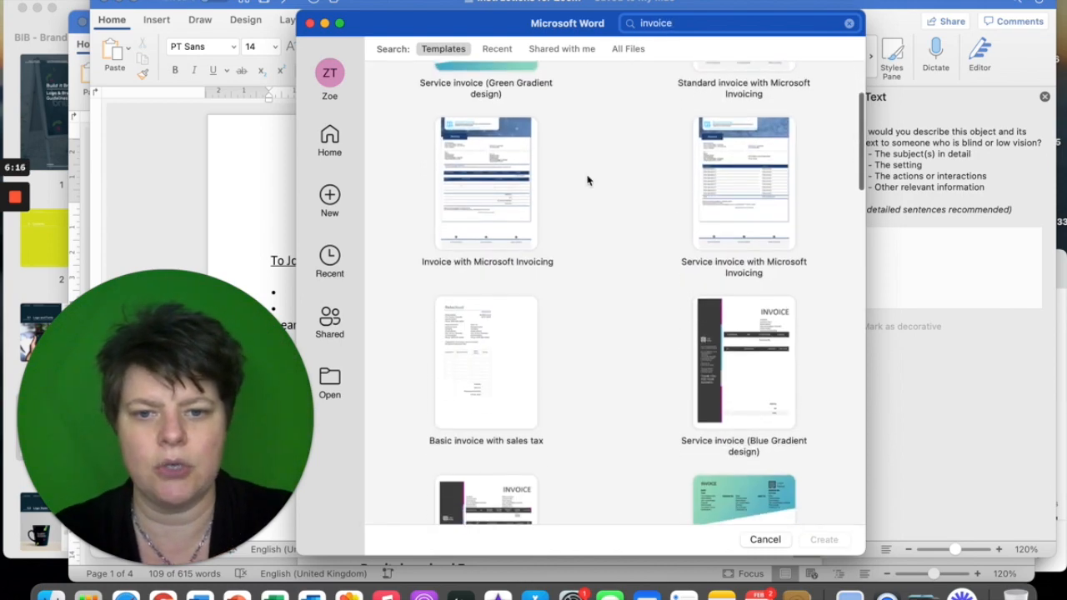
scroll(588, 179, "down", 3)
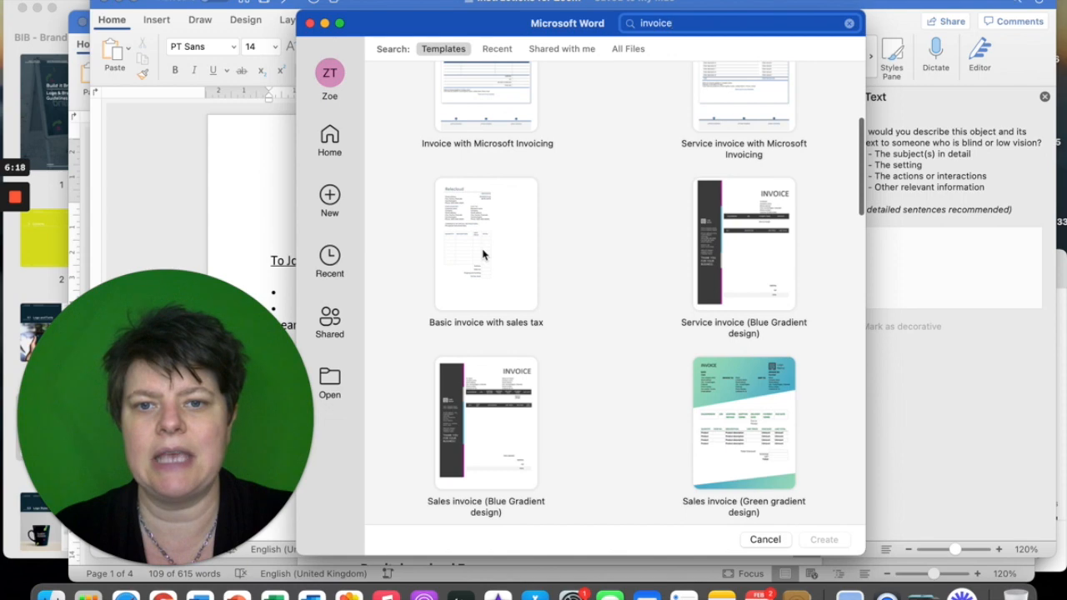
scroll(591, 351, "down", 6)
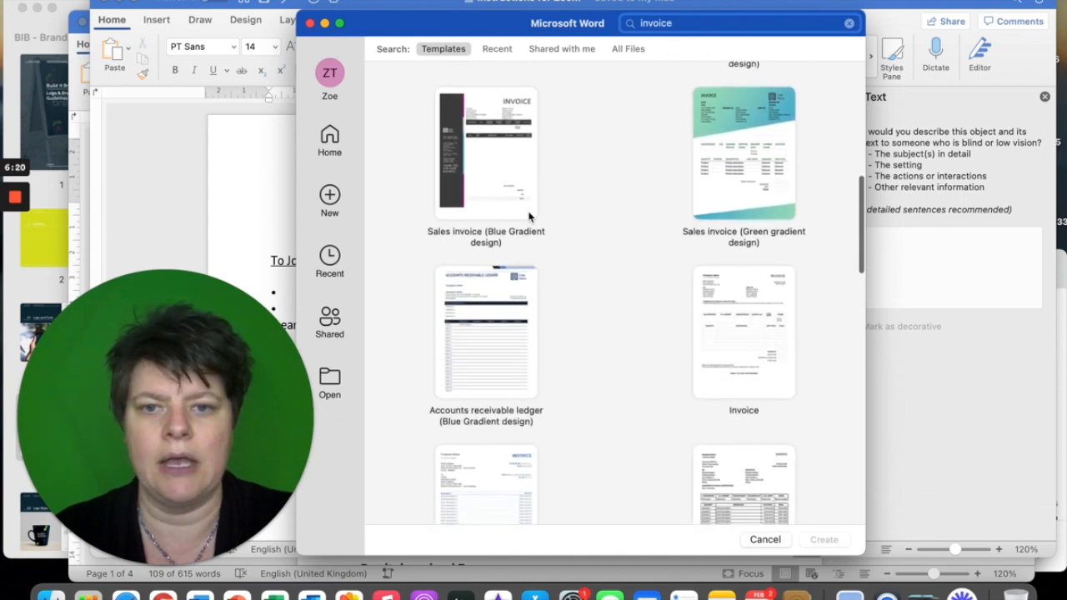
scroll(670, 362, "down", 5)
scroll(670, 362, "down", 4)
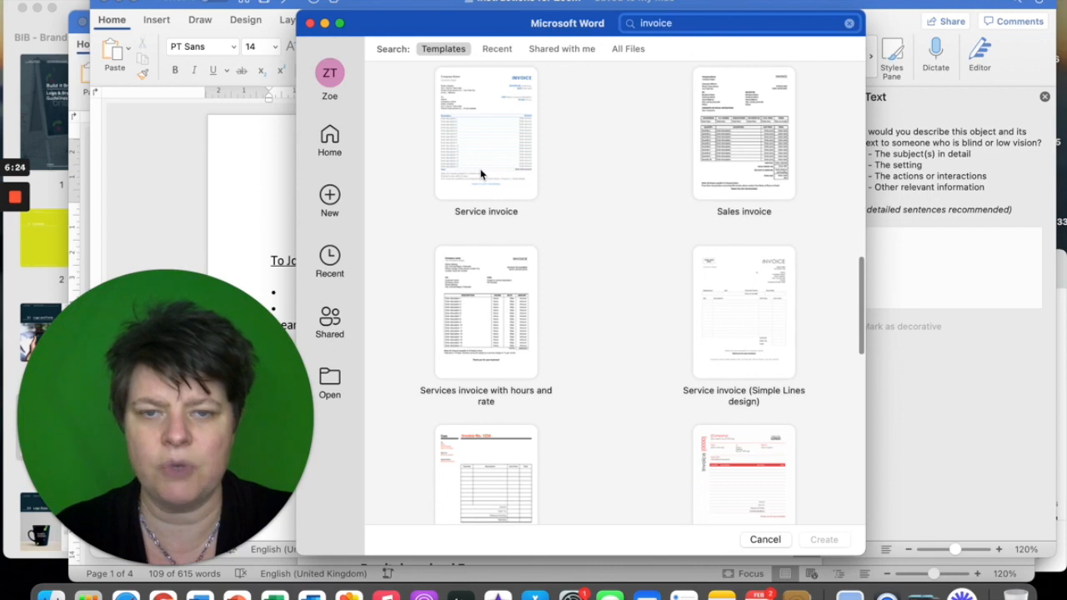
left_click(480, 124)
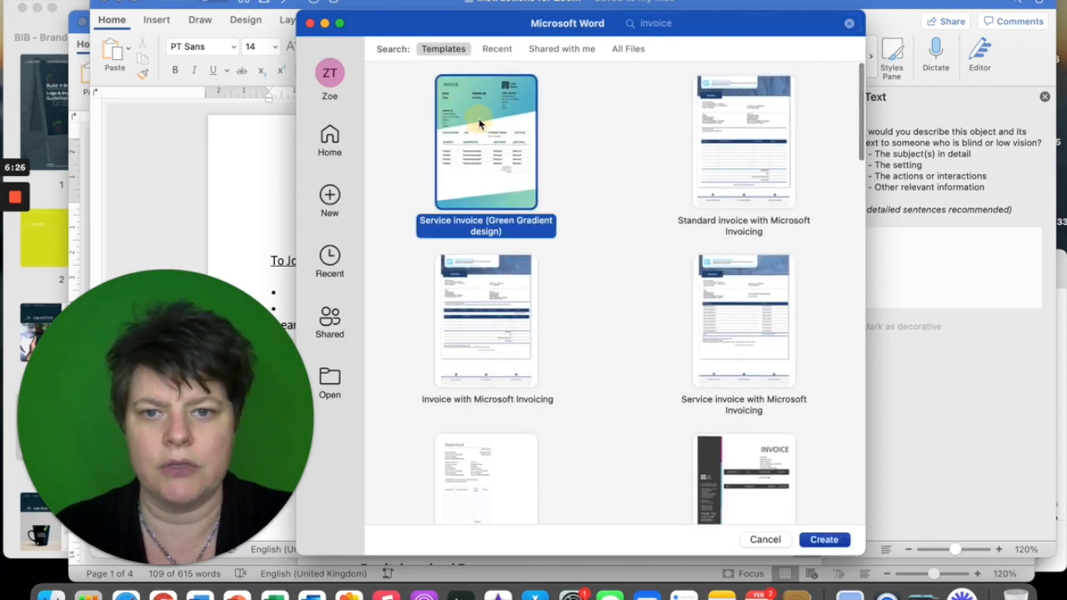
double_click(472, 123)
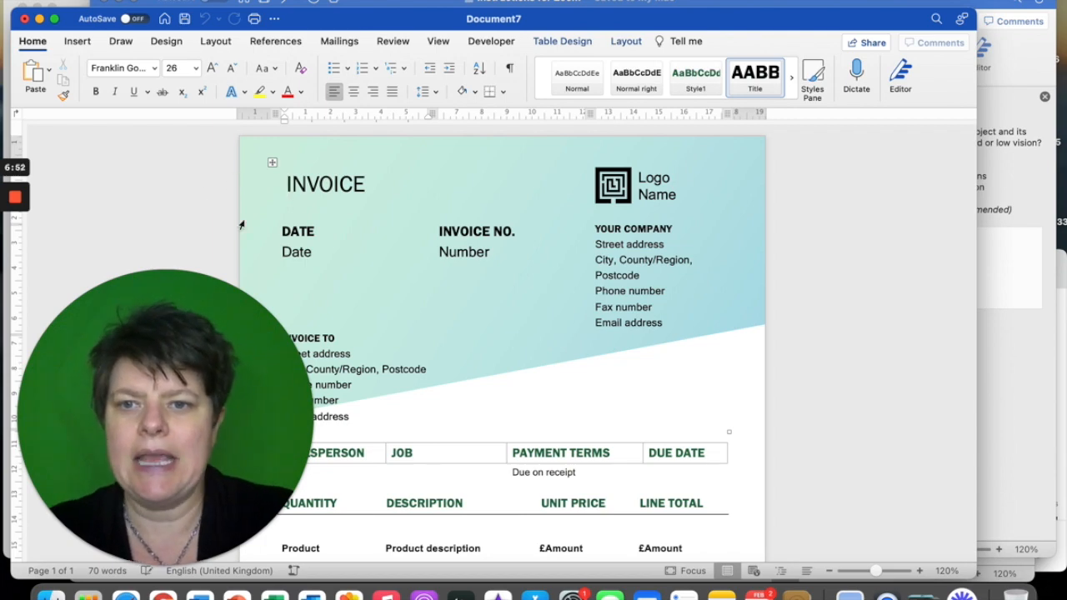
scroll(503, 369, "down", 5)
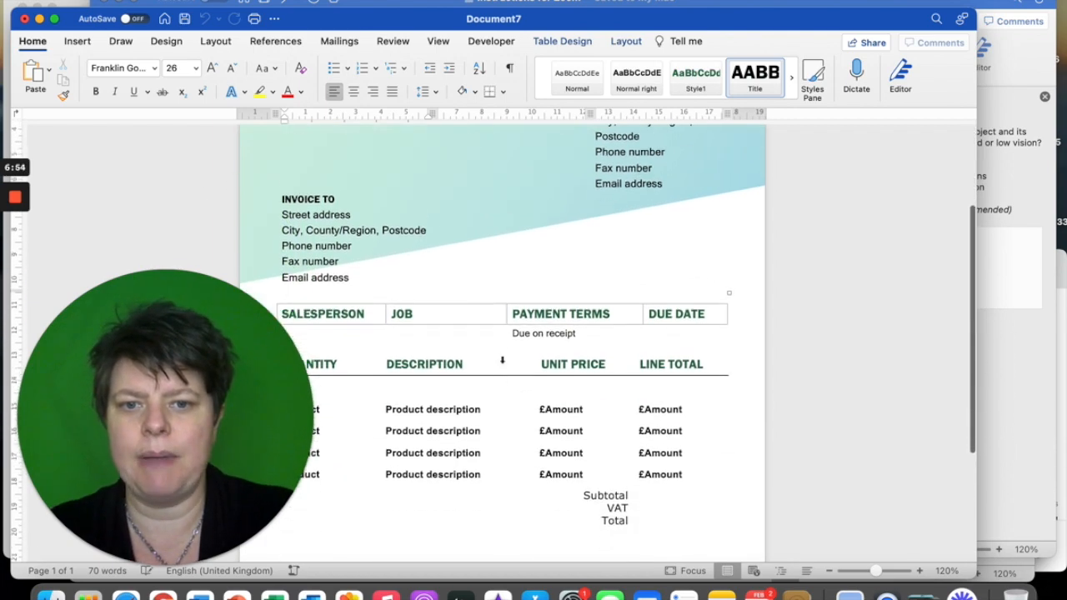
Browse the document themes and apply the Facet theme to the invoice.
scroll(503, 364, "up", 5)
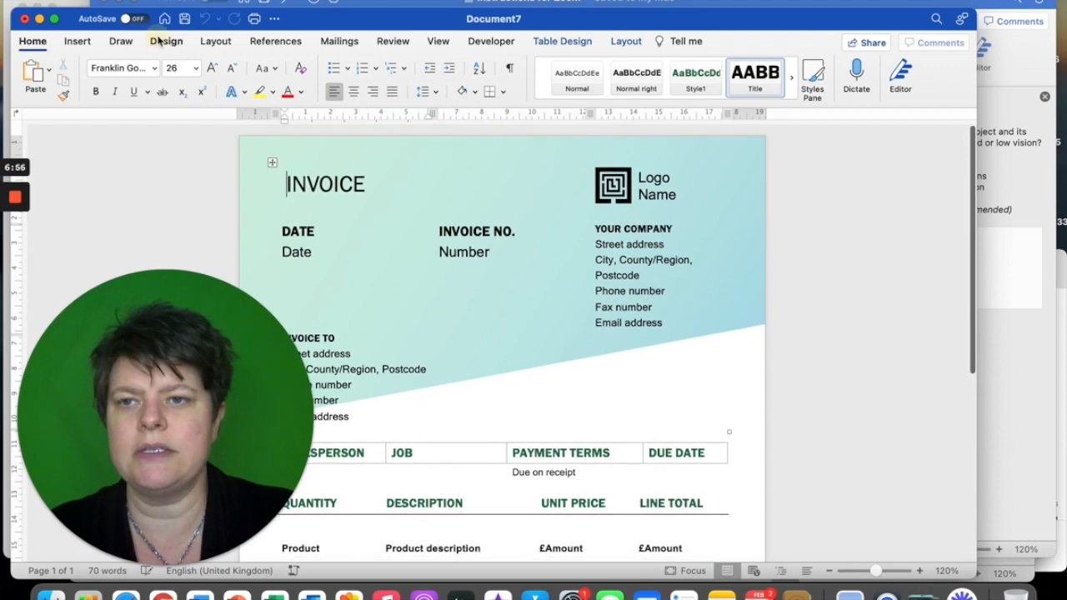
left_click(166, 41)
left_click(48, 75)
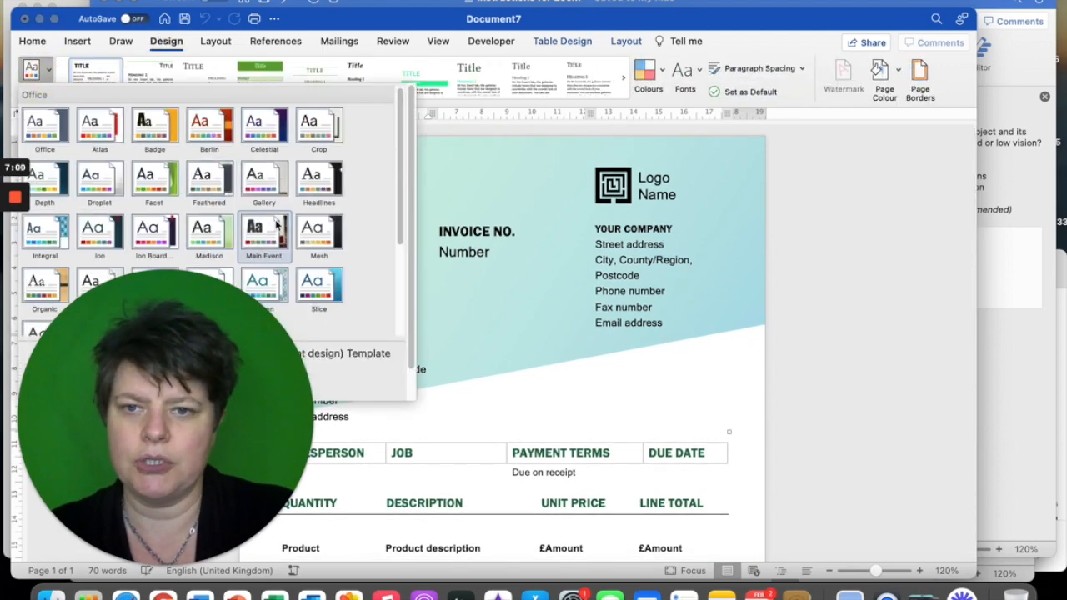
scroll(313, 209, "down", 3)
scroll(313, 206, "down", 2)
scroll(315, 207, "up", 5)
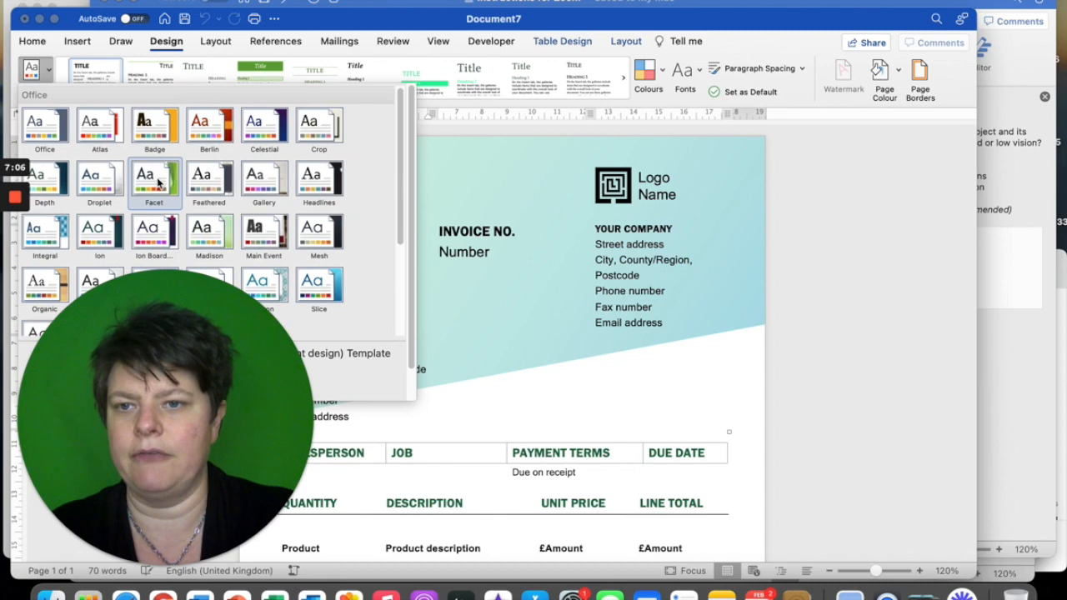
left_click(156, 182)
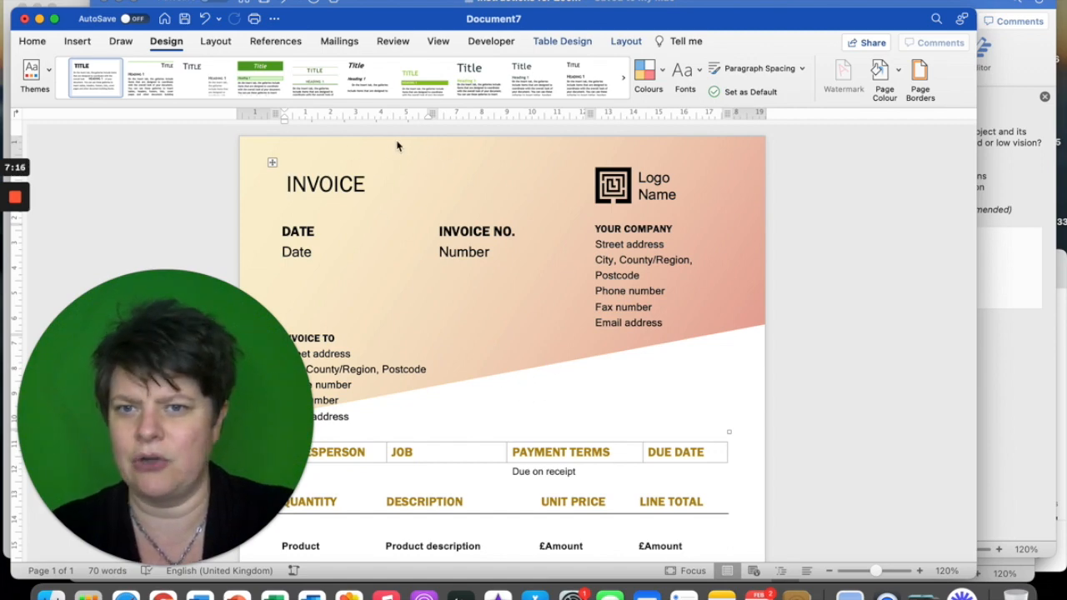
Try alternative document style sets on the invoice and undo those formatting changes.
left_click(171, 83)
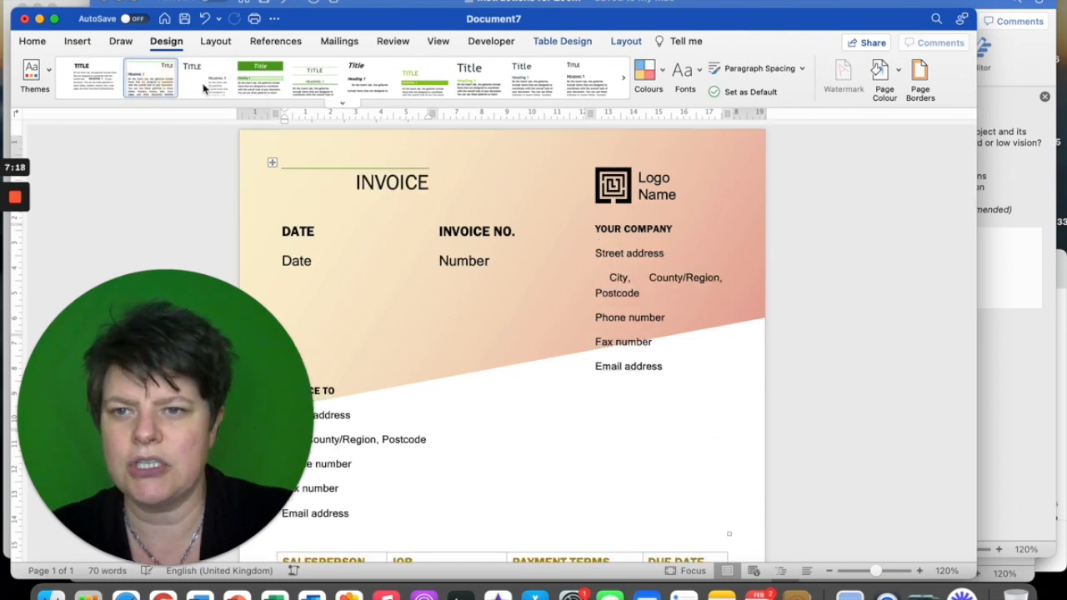
left_click(205, 86)
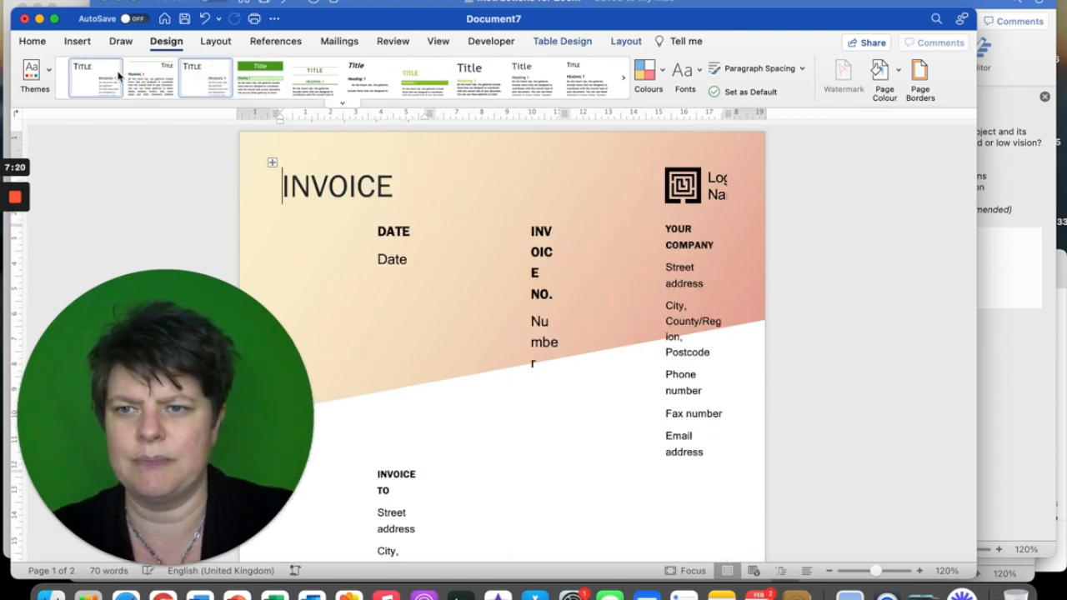
left_click(91, 82)
left_click(54, 79)
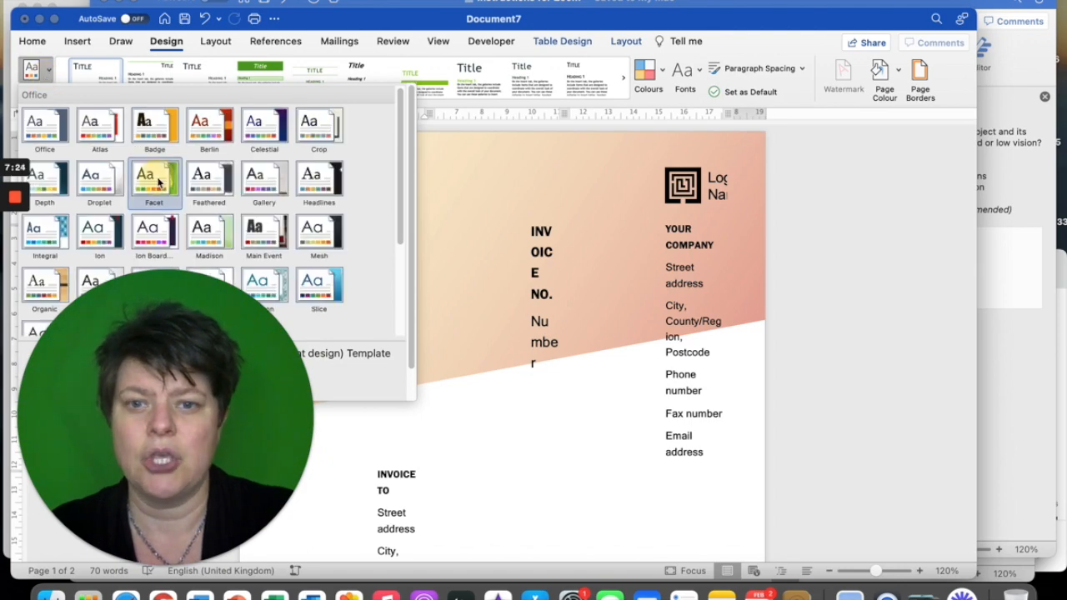
left_click(154, 178)
left_click(205, 20)
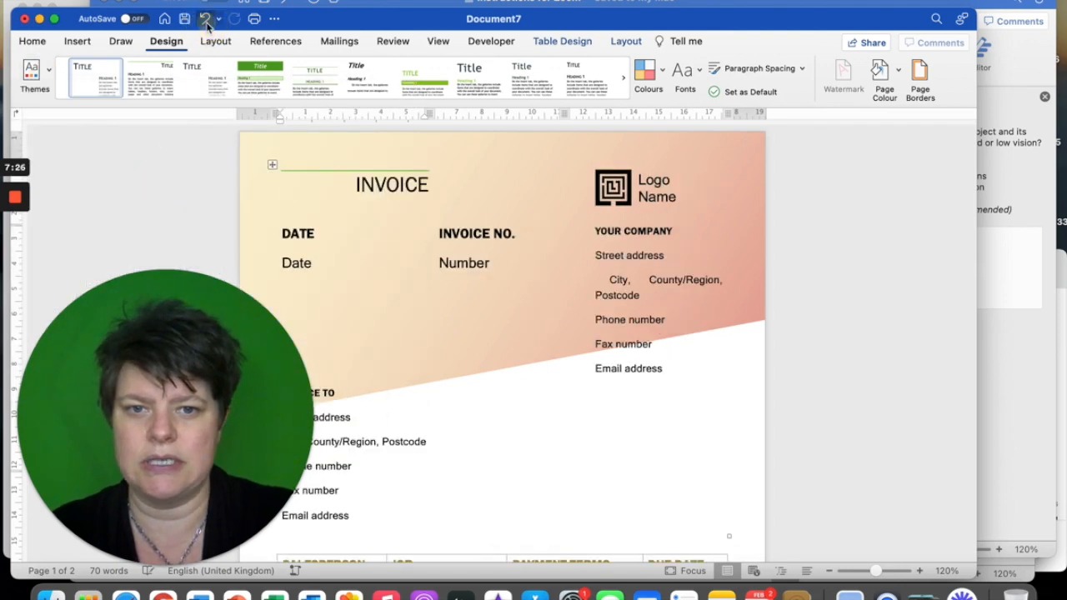
left_click(205, 20)
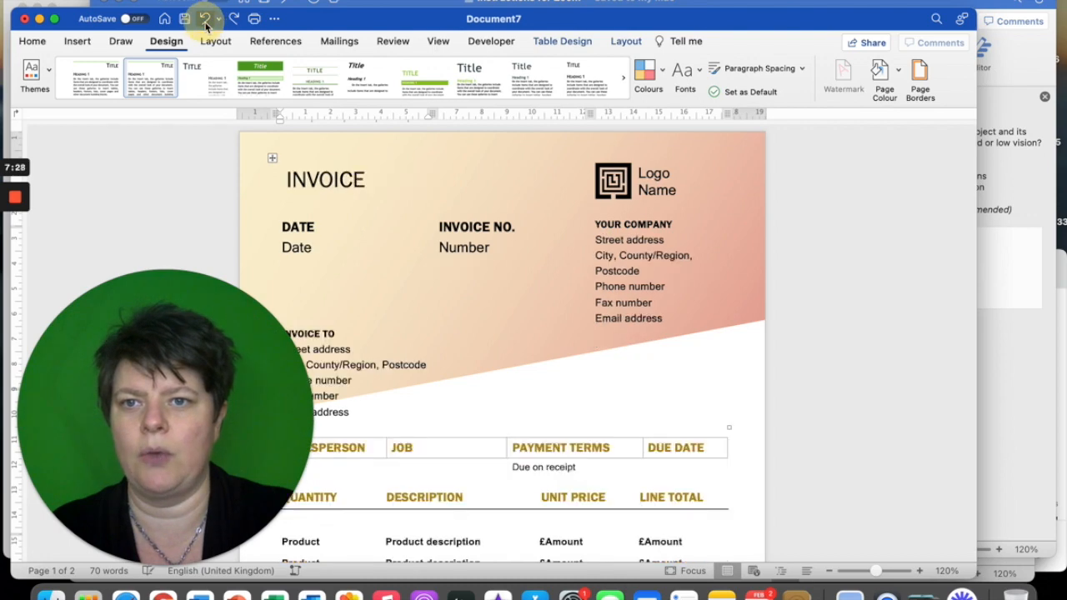
Browse the theme colour schemes and apply Greyscale to the invoice.
left_click(663, 76)
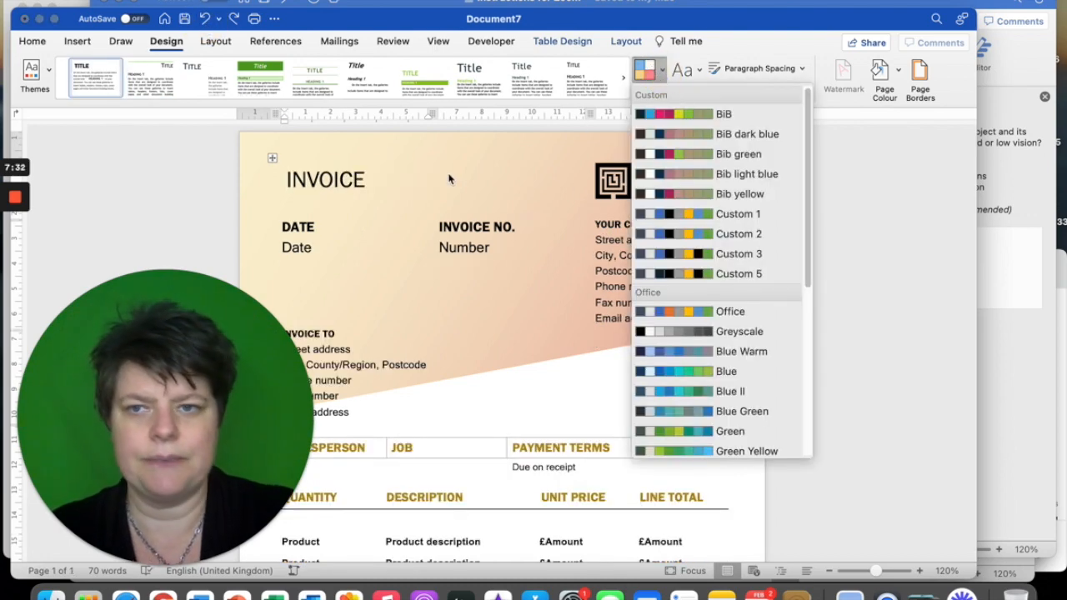
left_click(177, 138)
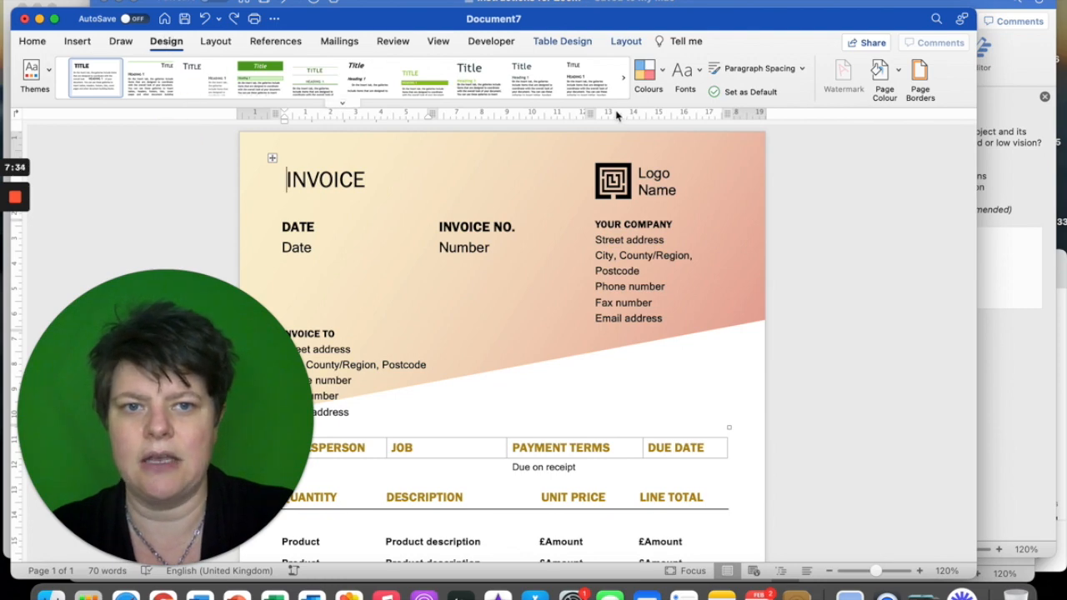
left_click(663, 75)
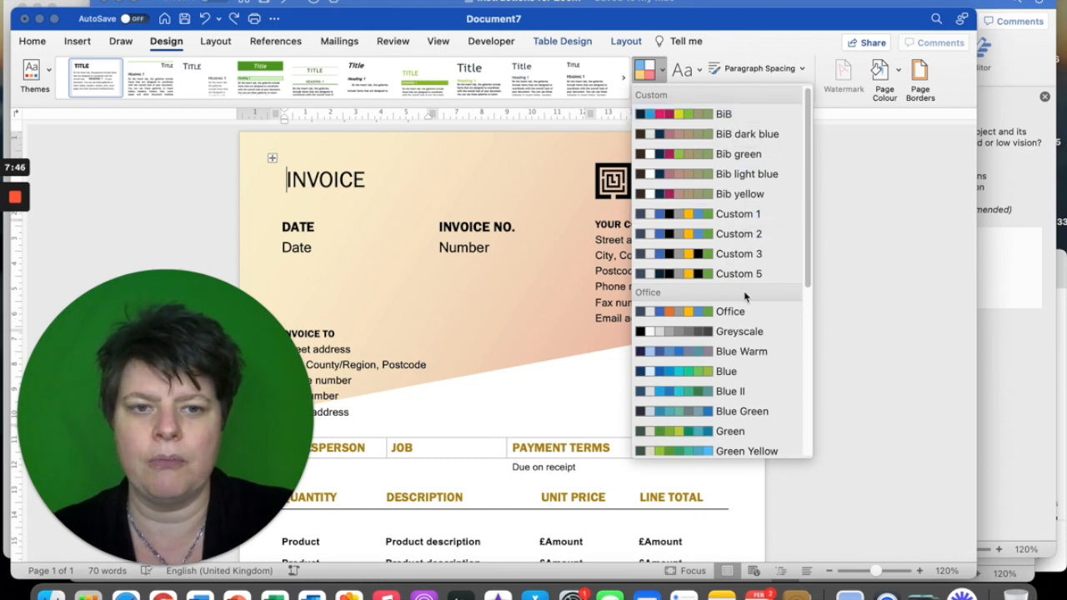
scroll(744, 296, "down", 7)
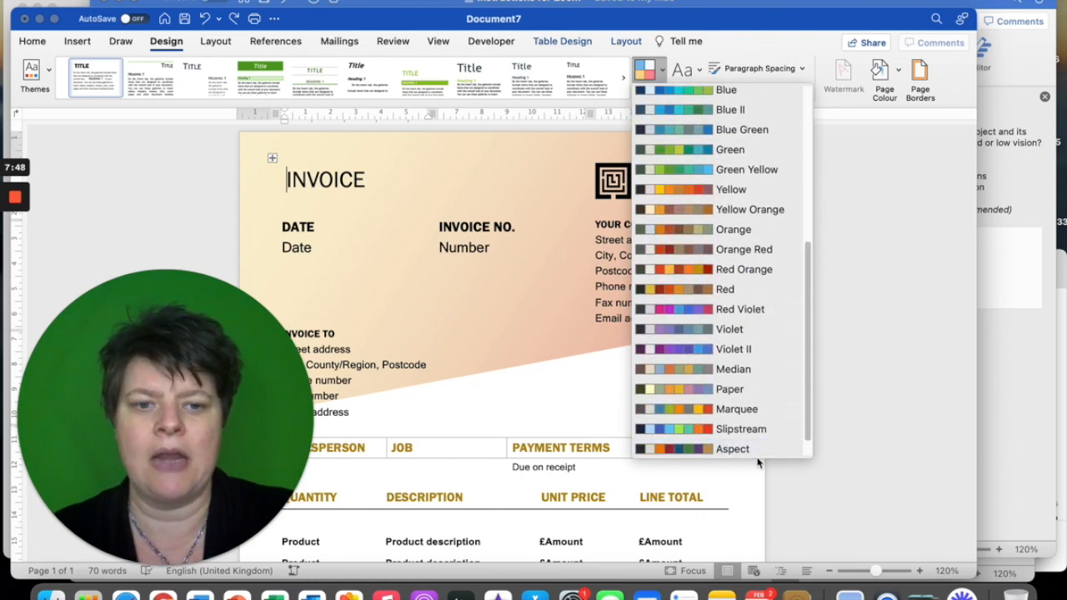
scroll(725, 248, "up", 7)
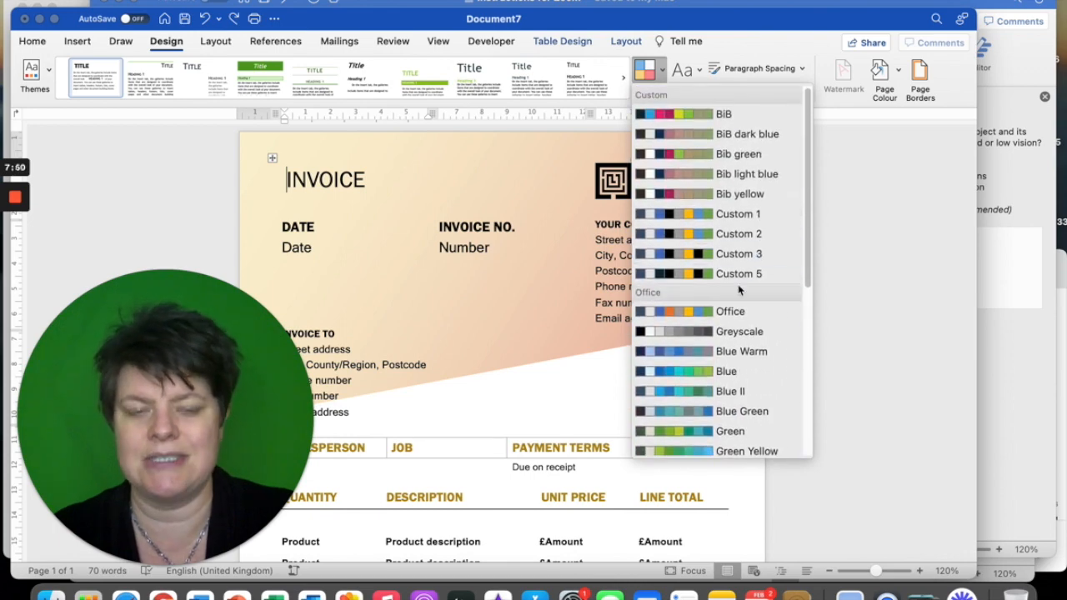
left_click(757, 332)
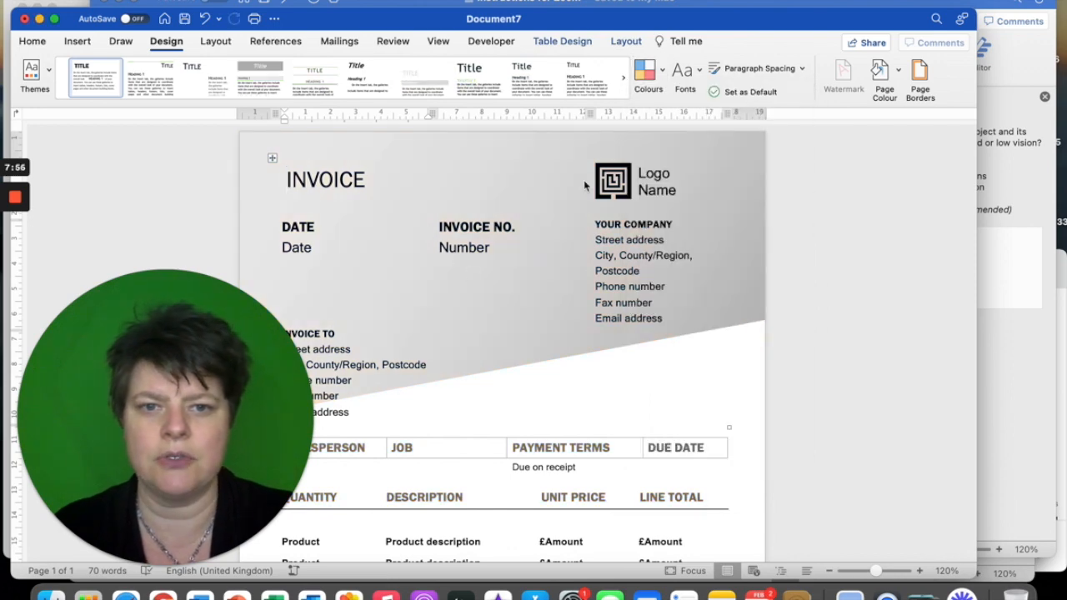
Select the placeholder logo beside the invoice heading and begin changing the graphic to one from a file.
left_click(640, 173)
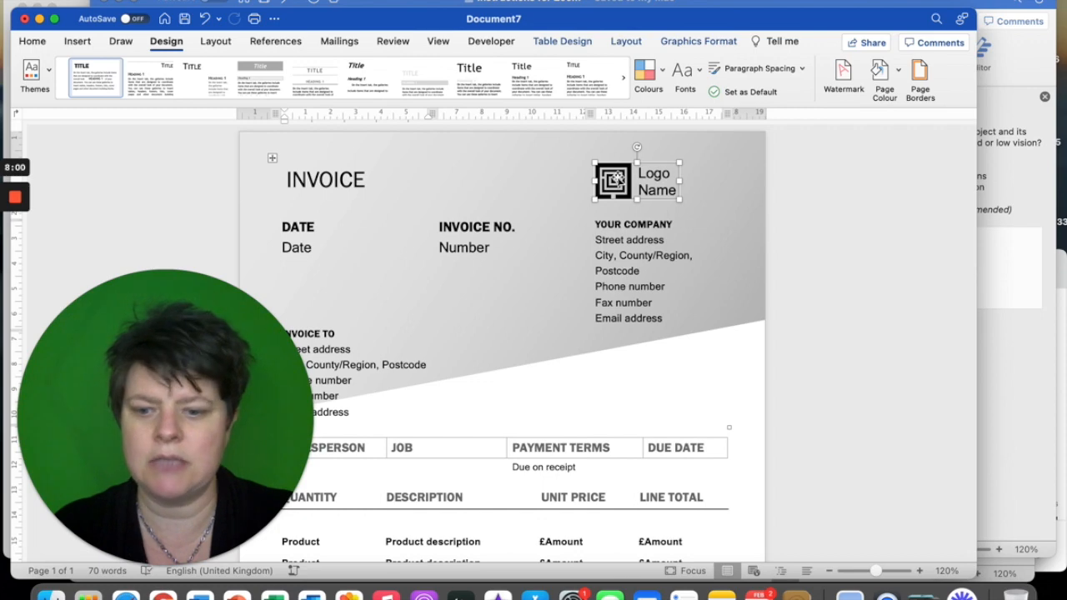
right_click(621, 179)
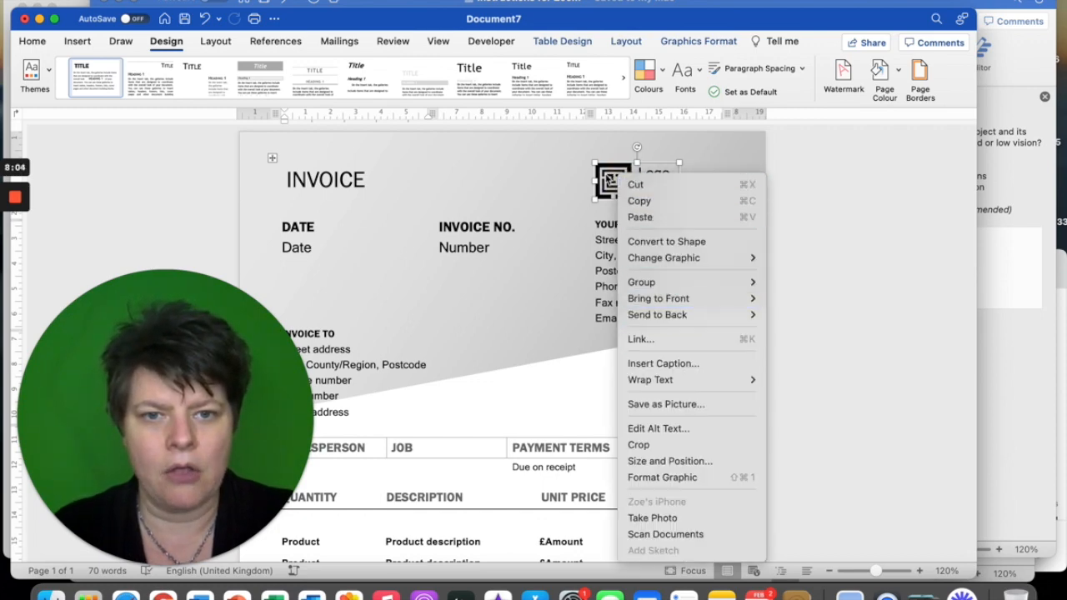
left_click(608, 178)
right_click(624, 179)
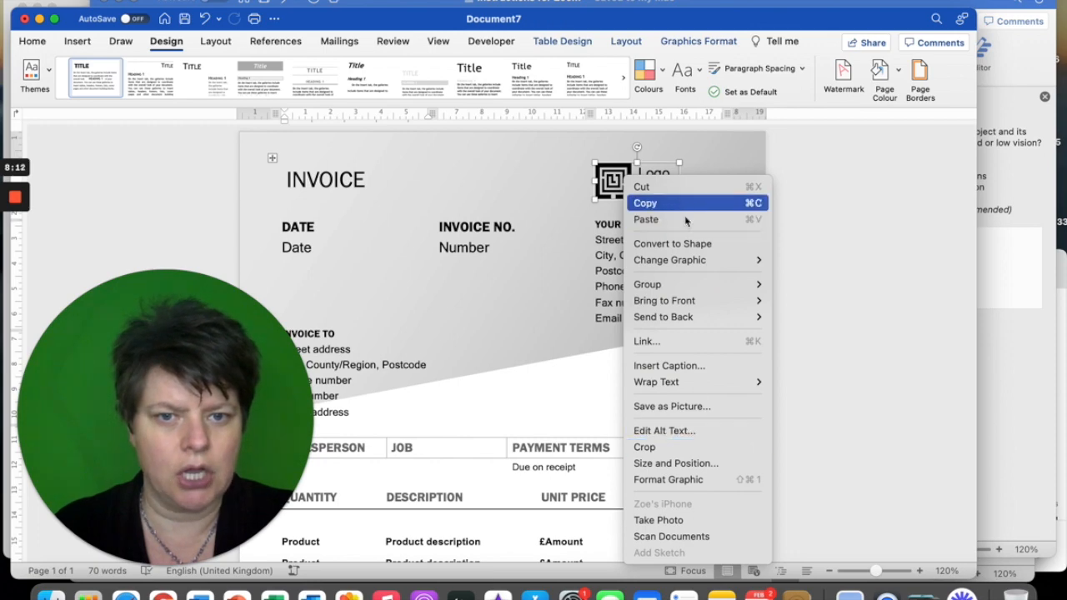
mouse_move(695, 262)
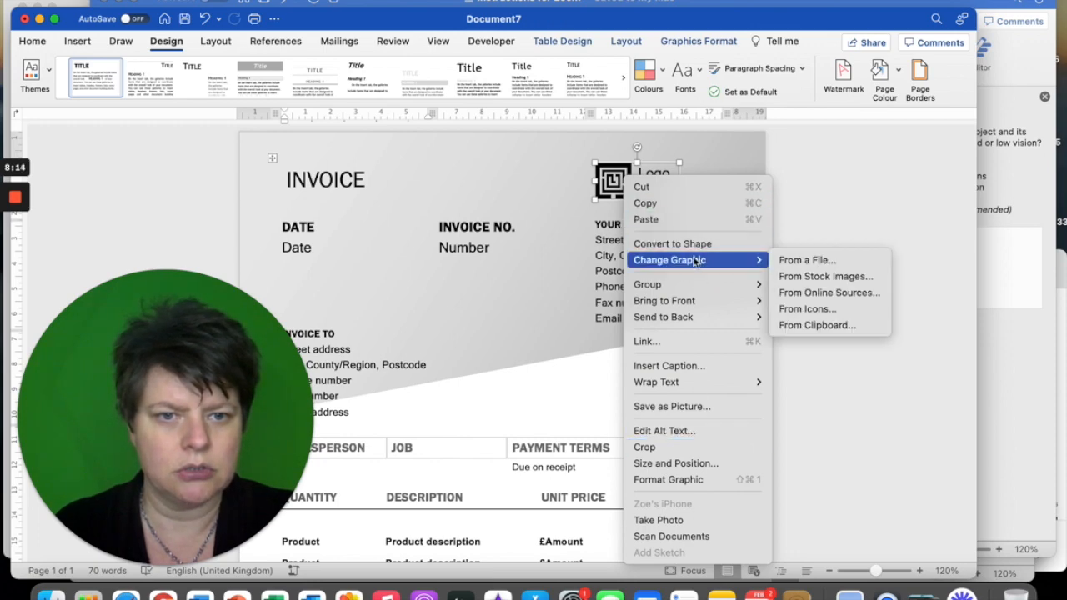
left_click(791, 264)
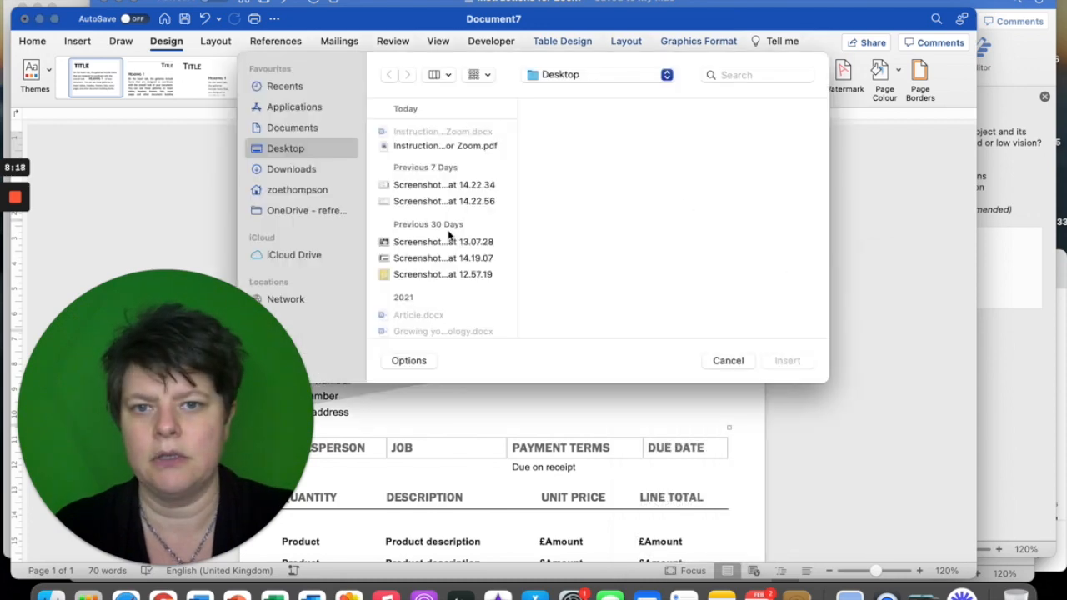
Browse OneDrive's Build It Brilliant branding files to the main logo package's Logo folder and open 01 Full Colour.
left_click(319, 210)
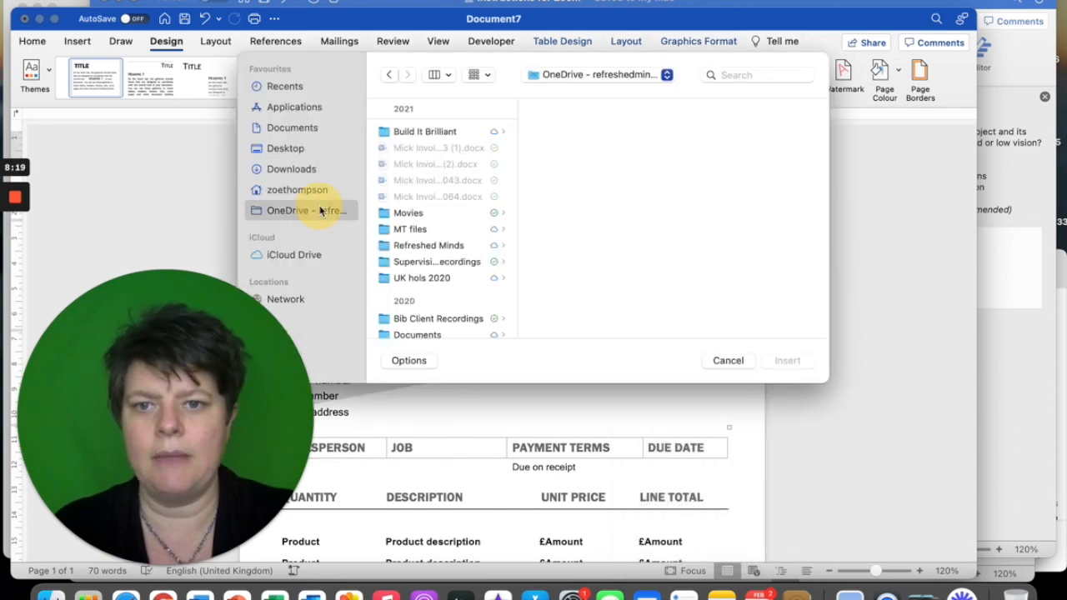
left_click(437, 133)
scroll(576, 218, "down", 5)
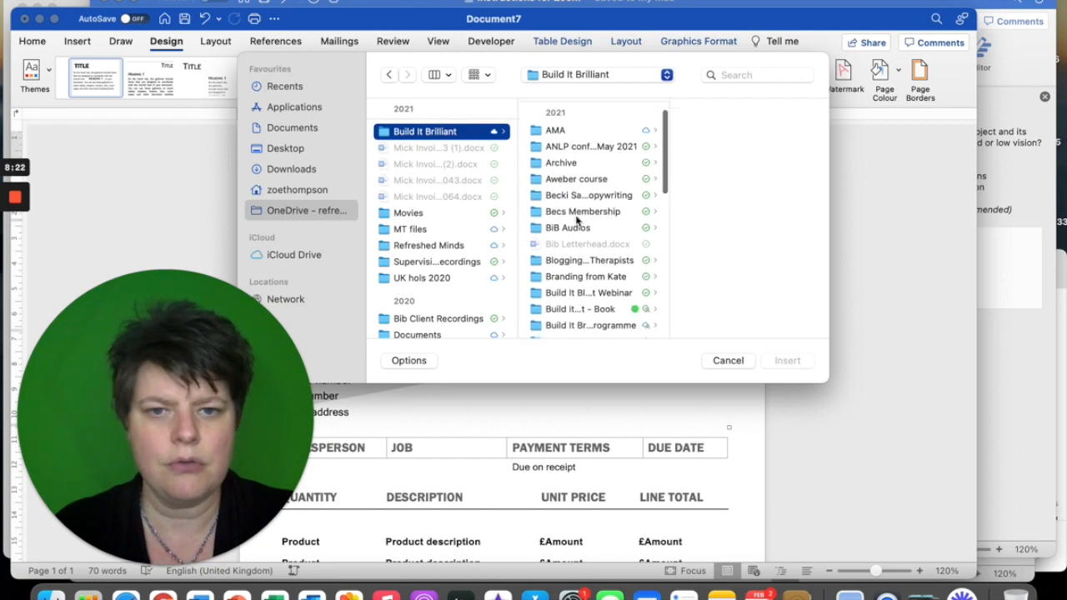
left_click(575, 188)
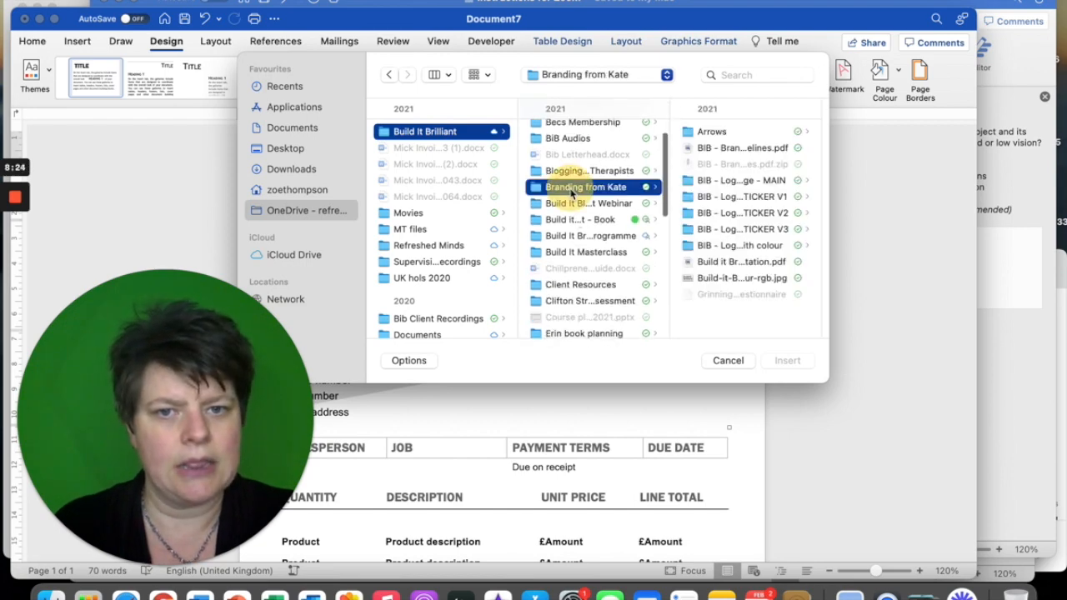
left_click(736, 182)
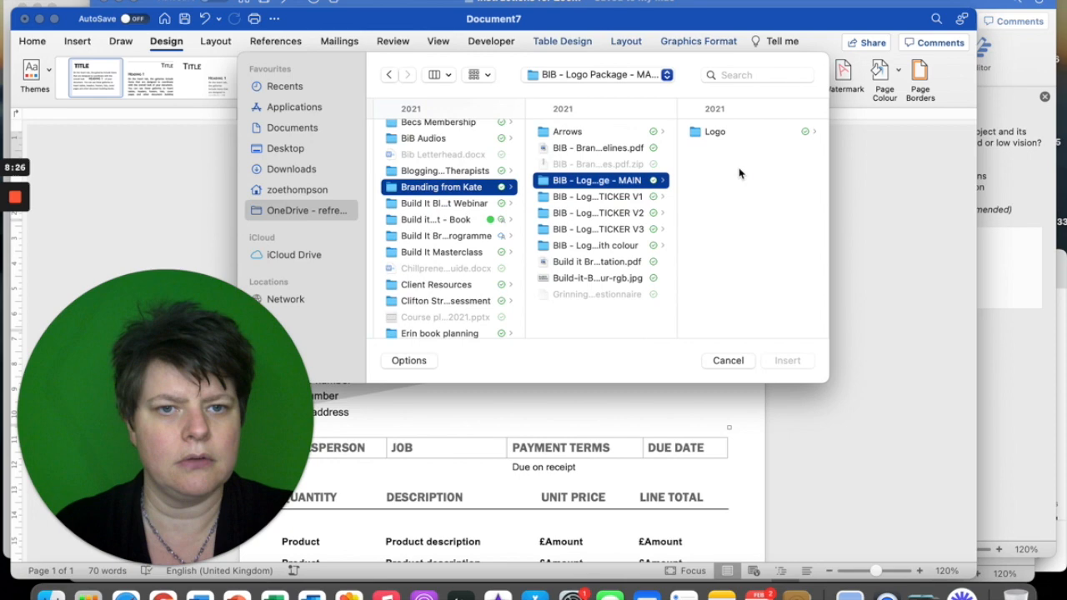
left_click(731, 131)
left_click(744, 133)
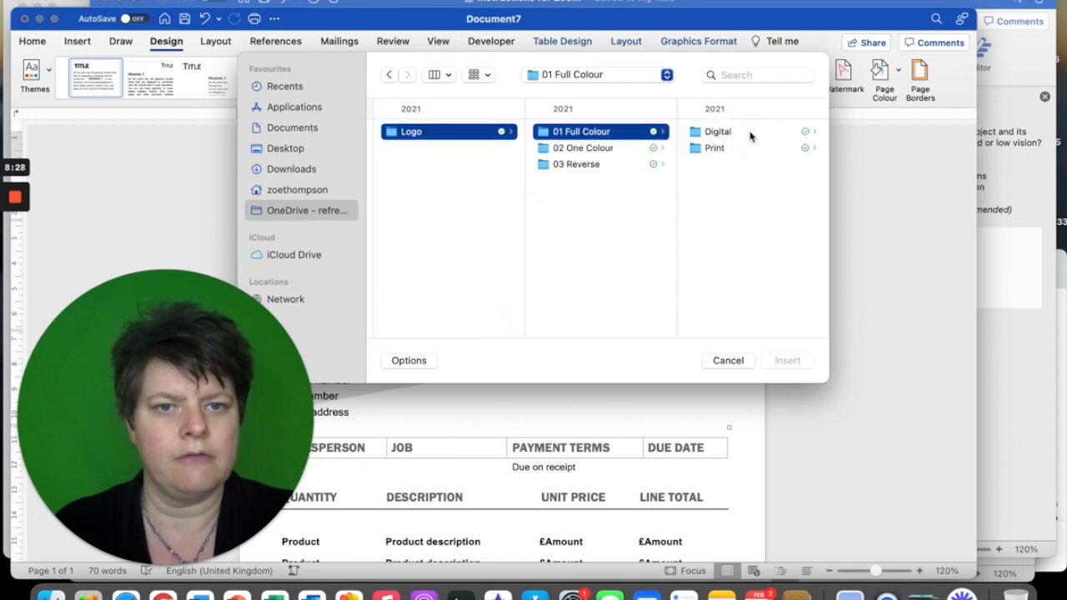
Insert the full-colour RGB JPG logo from the Digital > Bitmap folder and enlarge it slightly above the company address.
left_click(749, 134)
left_click(749, 132)
left_click(744, 131)
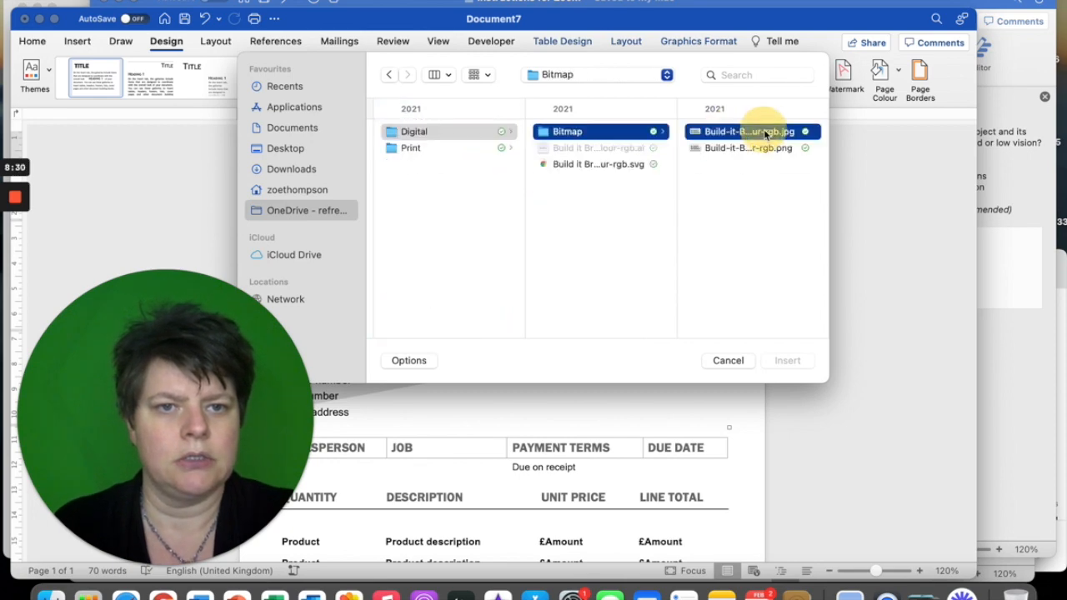
left_click(788, 361)
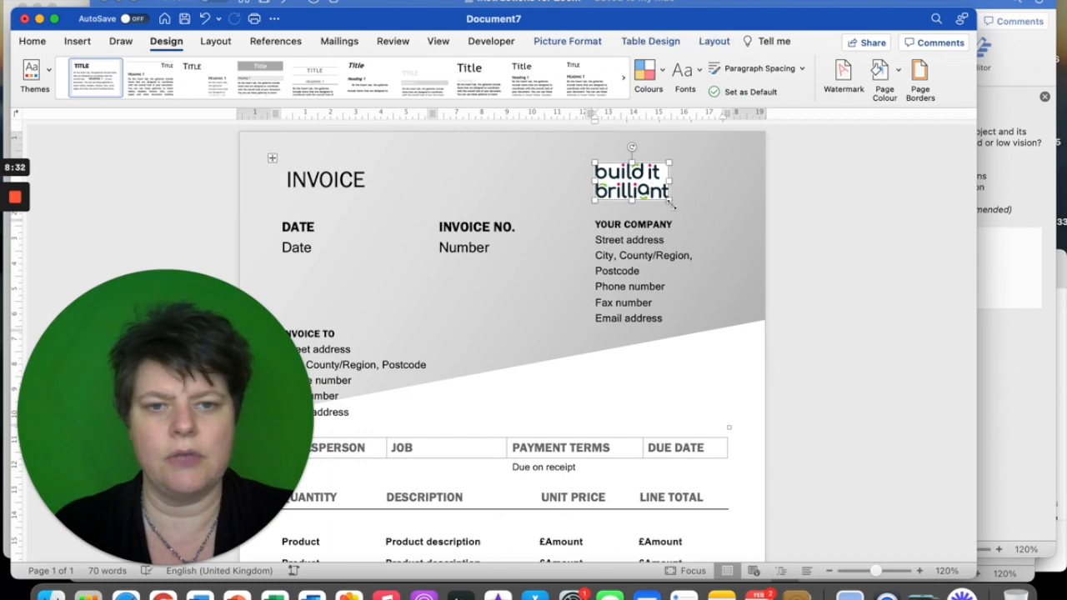
left_click_drag(669, 199, 699, 211)
left_click(536, 184)
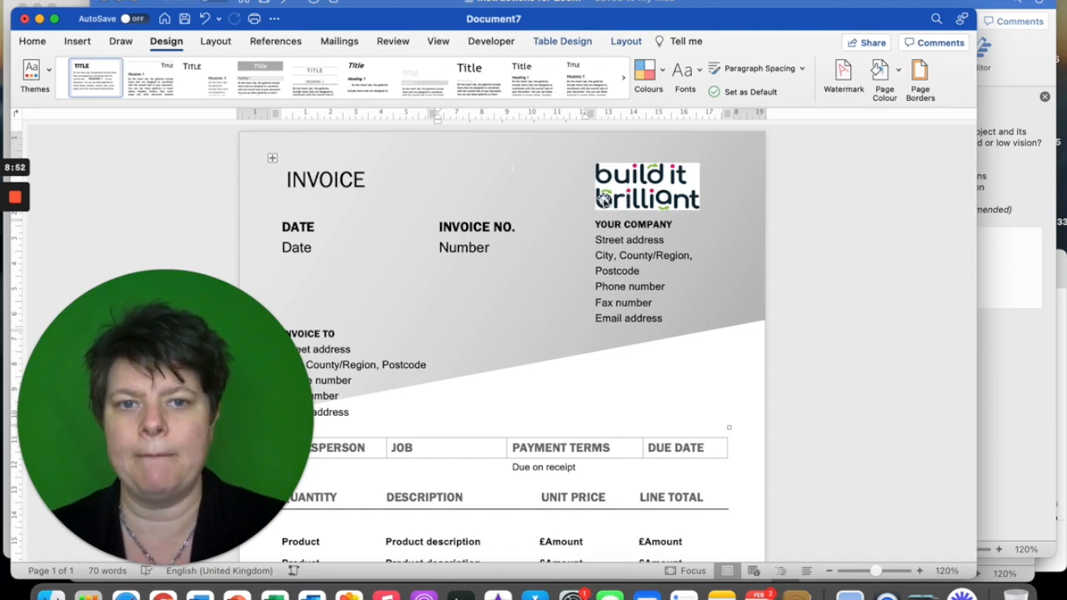
Replace the JPG logo on the invoice with the file Build-it-Brilliant-logo-fullColour-rgb.png.
left_click(668, 186)
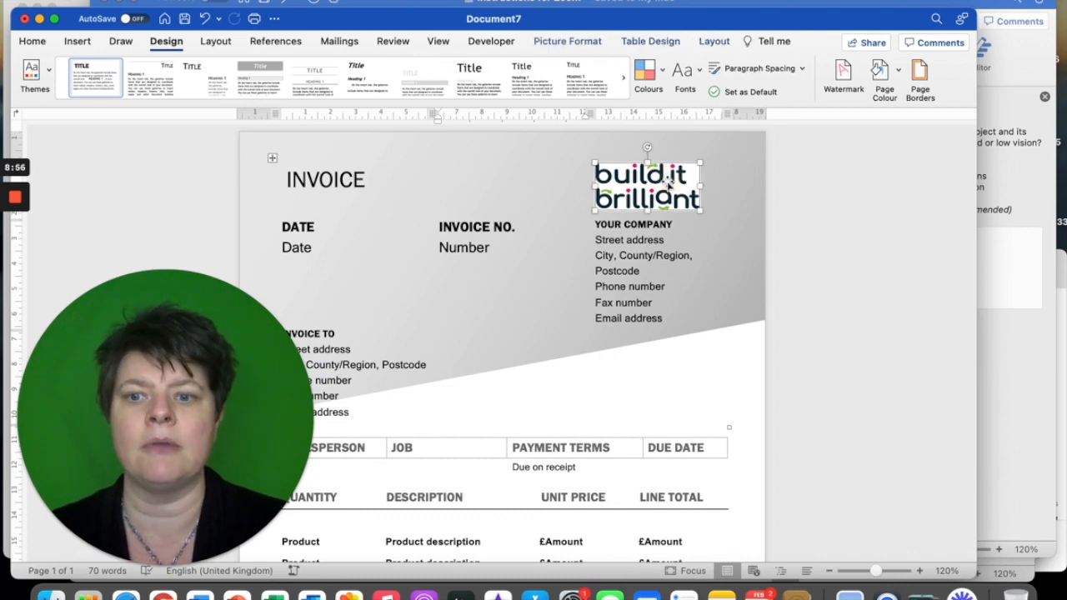
right_click(668, 185)
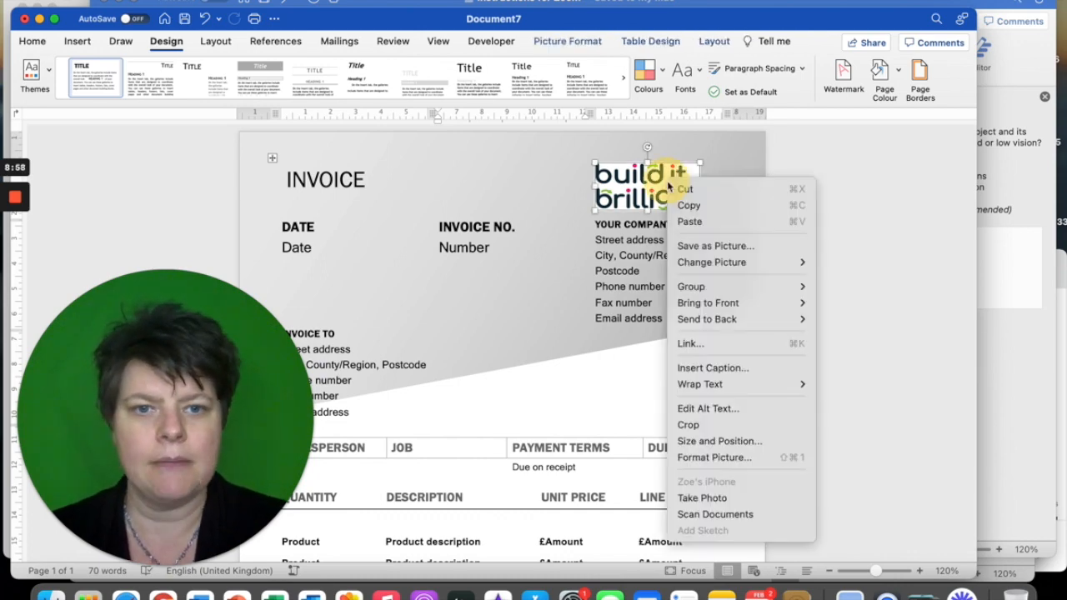
mouse_move(697, 262)
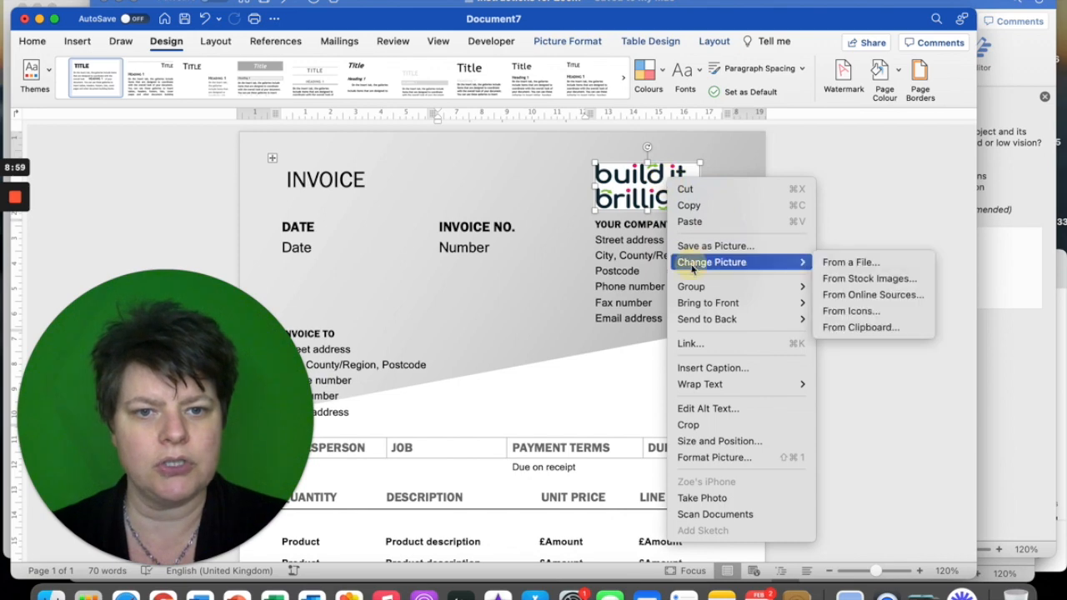
left_click(847, 264)
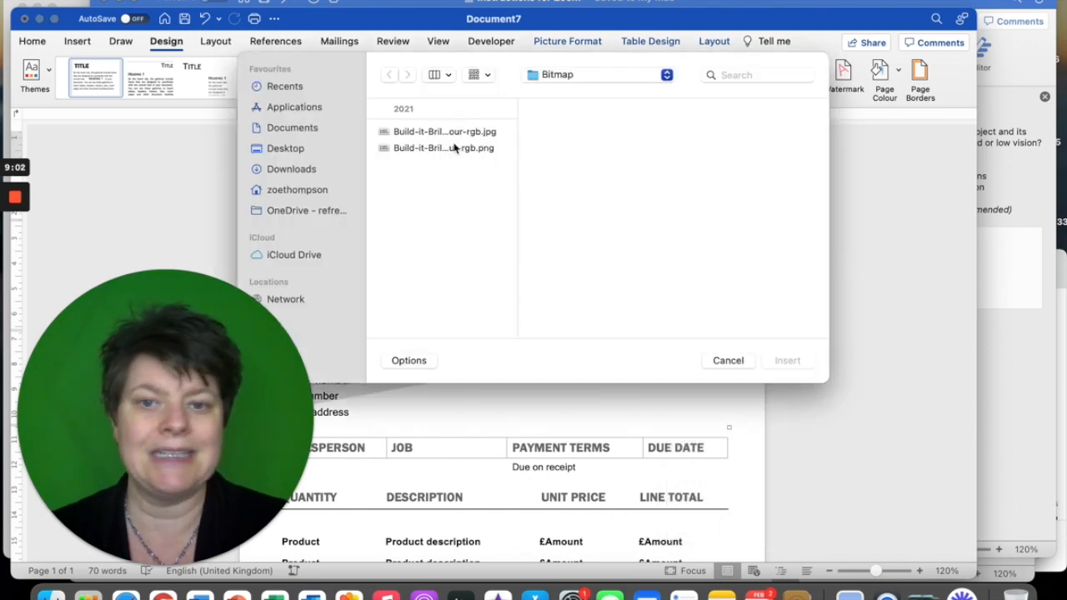
left_click(465, 148)
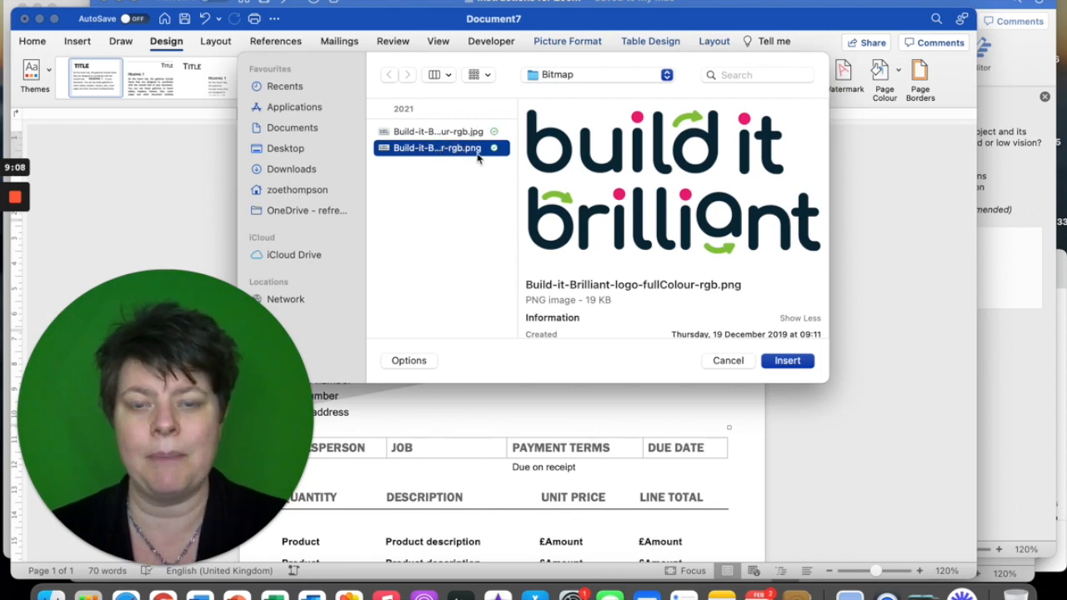
left_click(787, 361)
left_click(536, 170)
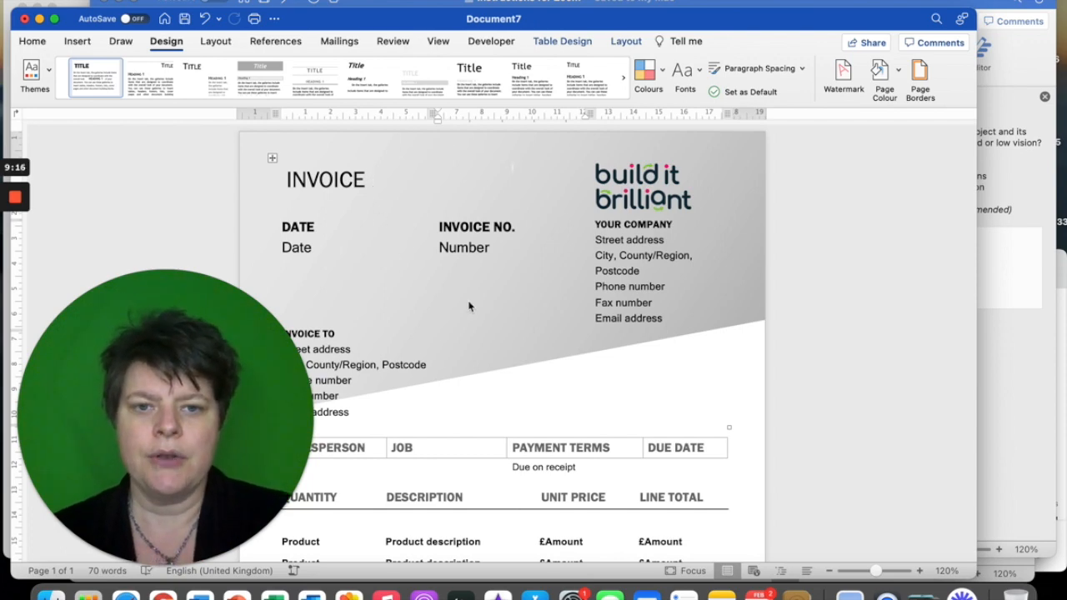
scroll(532, 249, "down", 8)
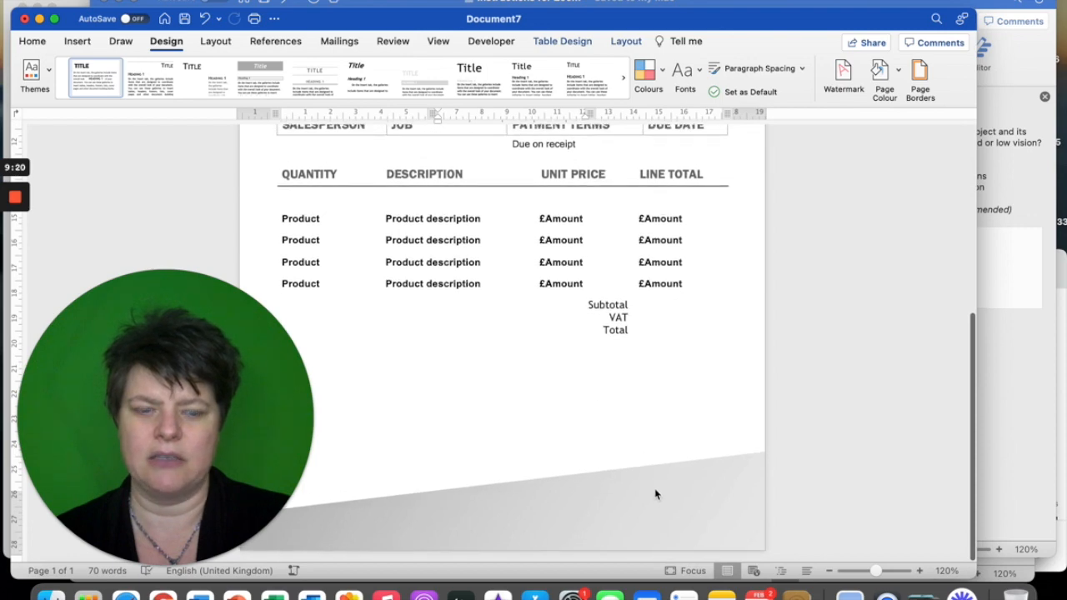
Add Feb 22 after the invoice's Date placeholder and 2 after the invoice number's Number placeholder.
scroll(656, 493, "up", 8)
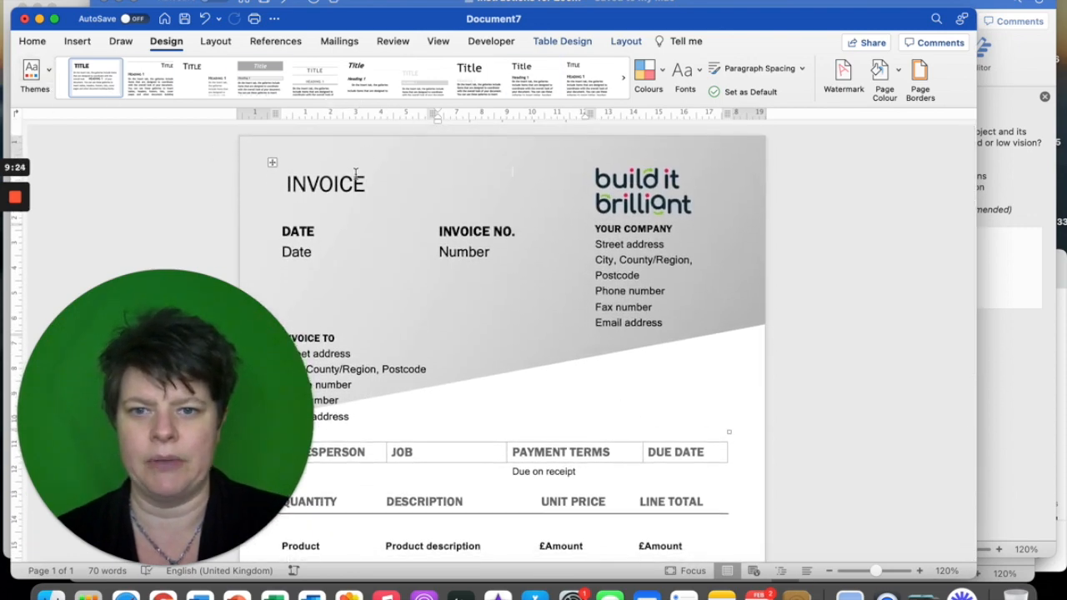
scroll(436, 250, "down", 2)
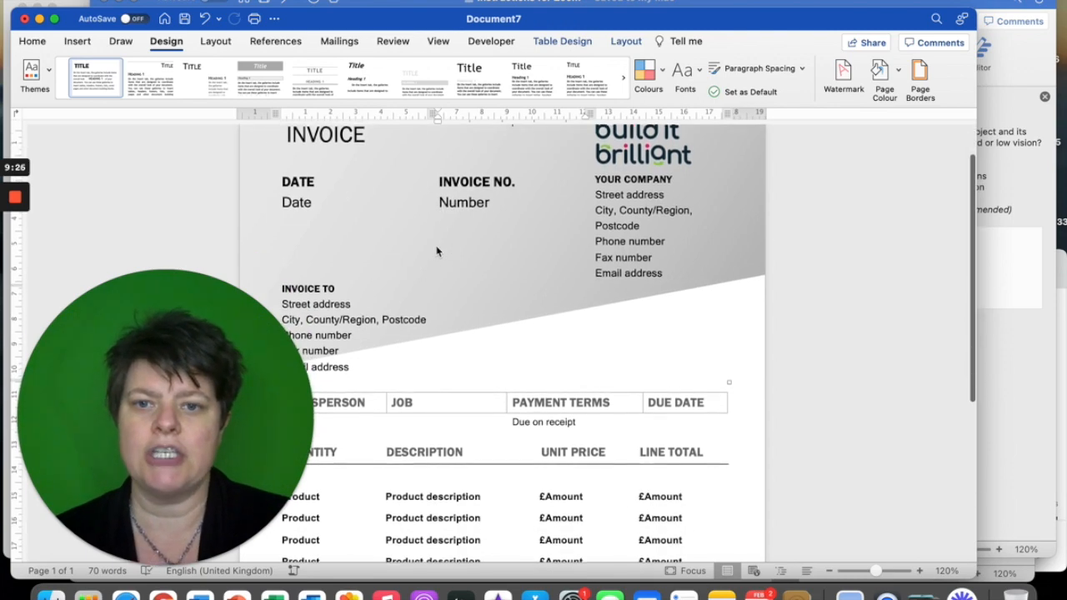
left_click(314, 204)
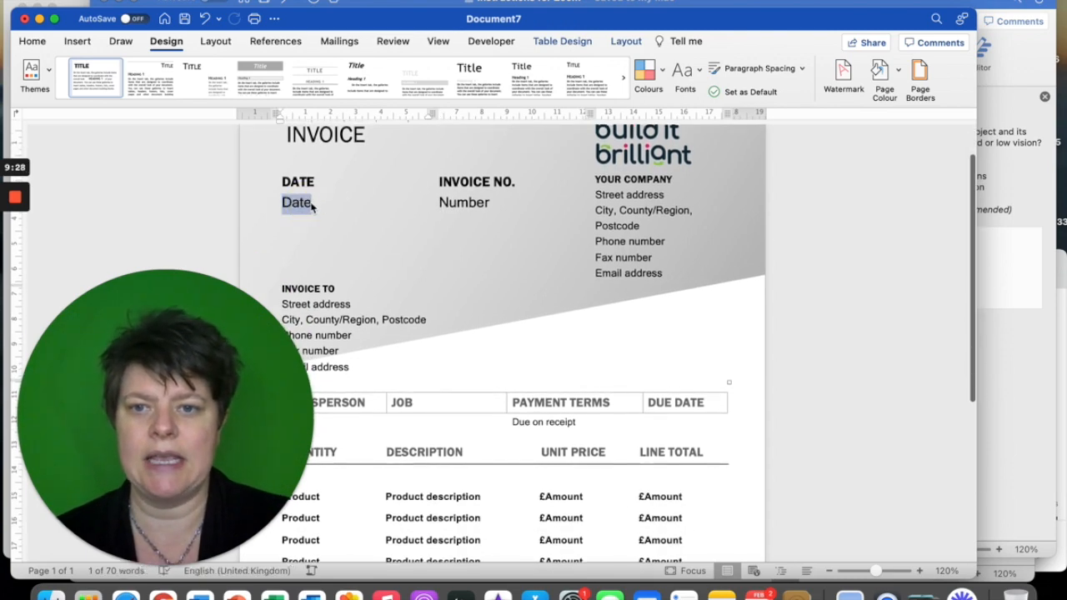
key("Right")
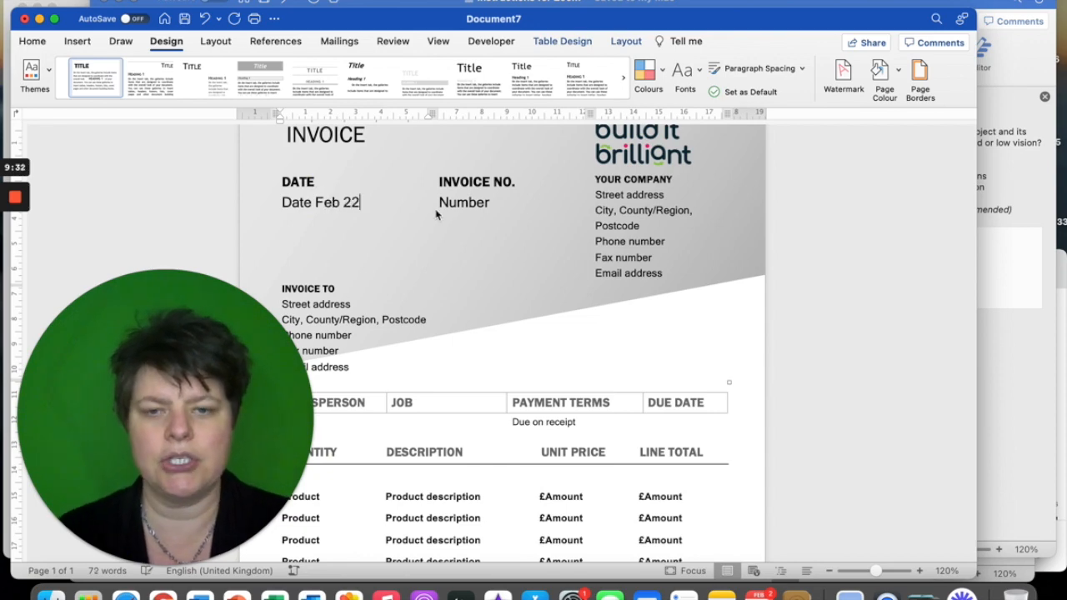
left_click(488, 205)
key("Right")
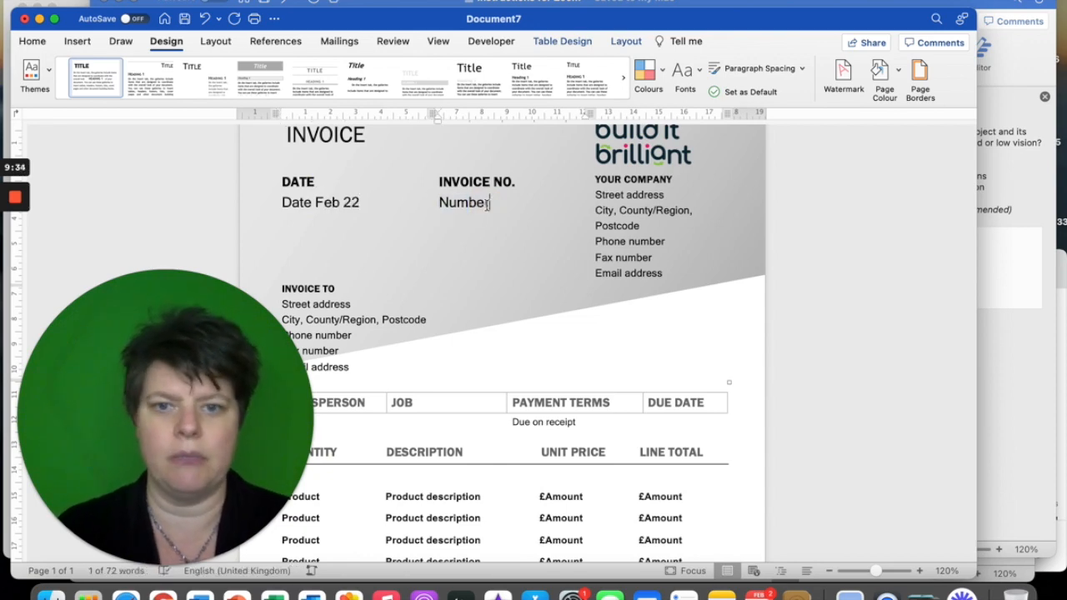
Replace the YOUR COMPANY placeholder below the logo with Build It Brilliant.
left_click(627, 215)
left_click_drag(595, 179, 671, 182)
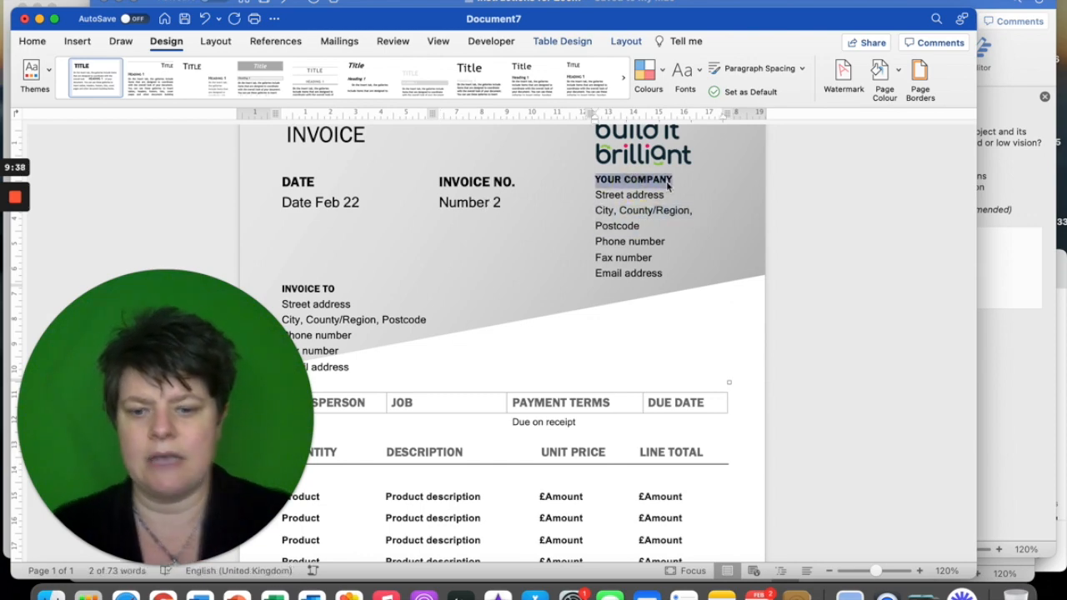
type("Build ")
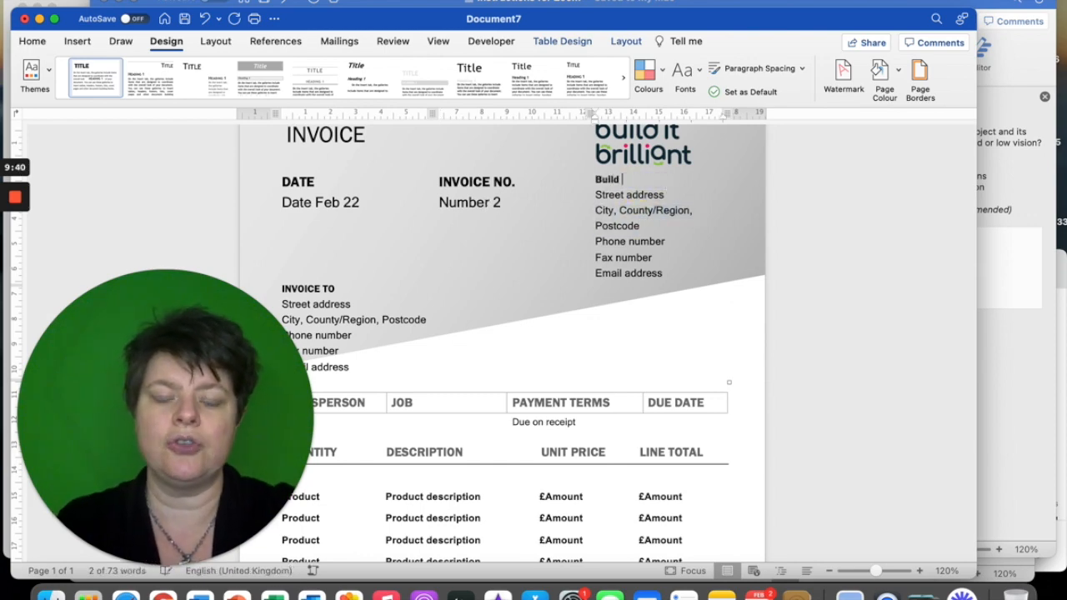
type("It Brill")
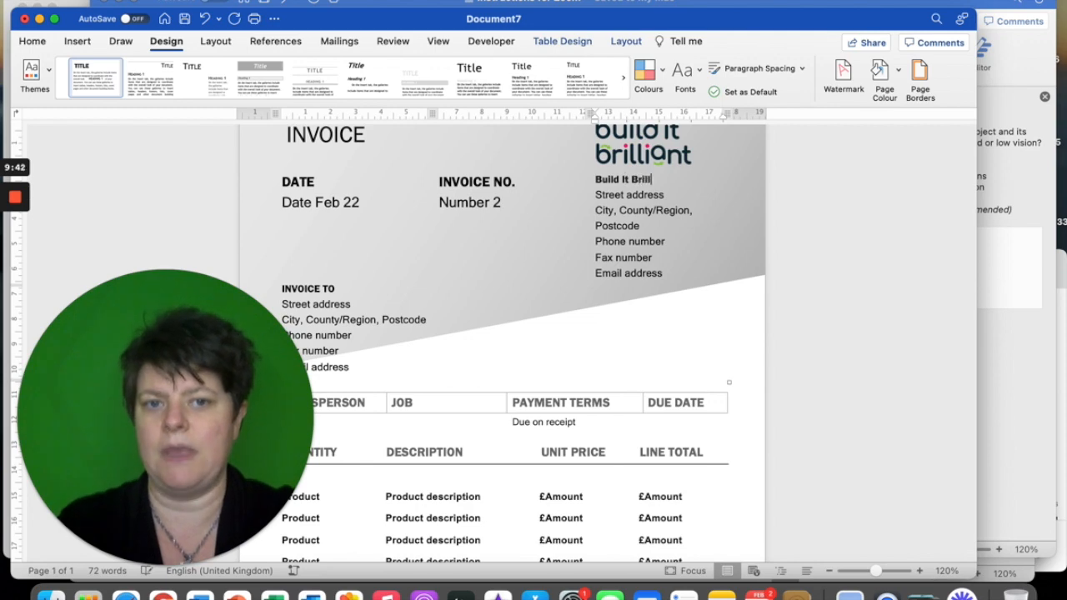
type("iant")
scroll(601, 375, "down", 3)
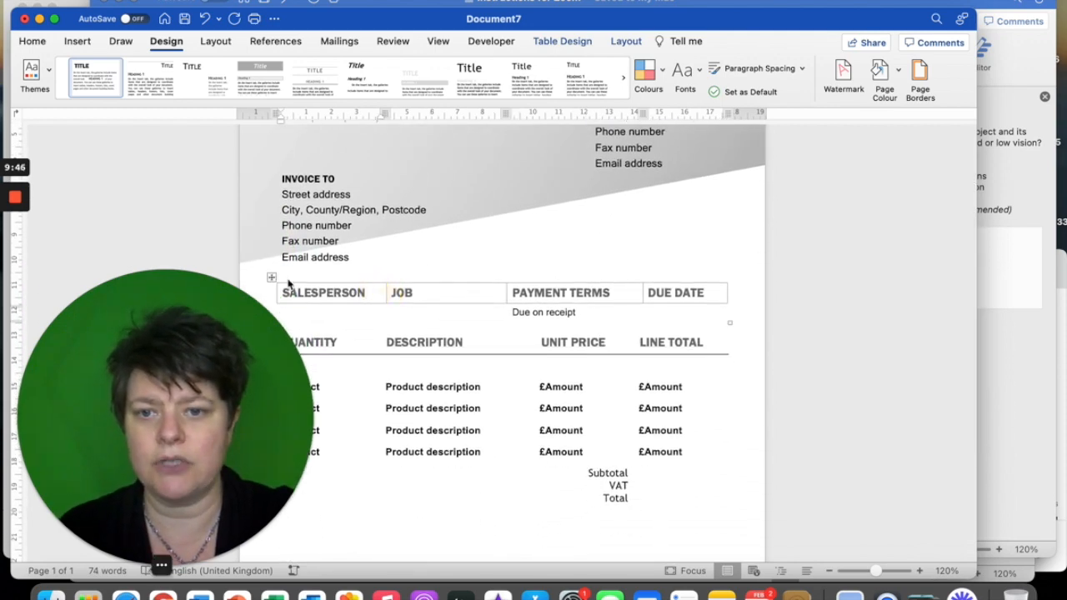
left_click(272, 278)
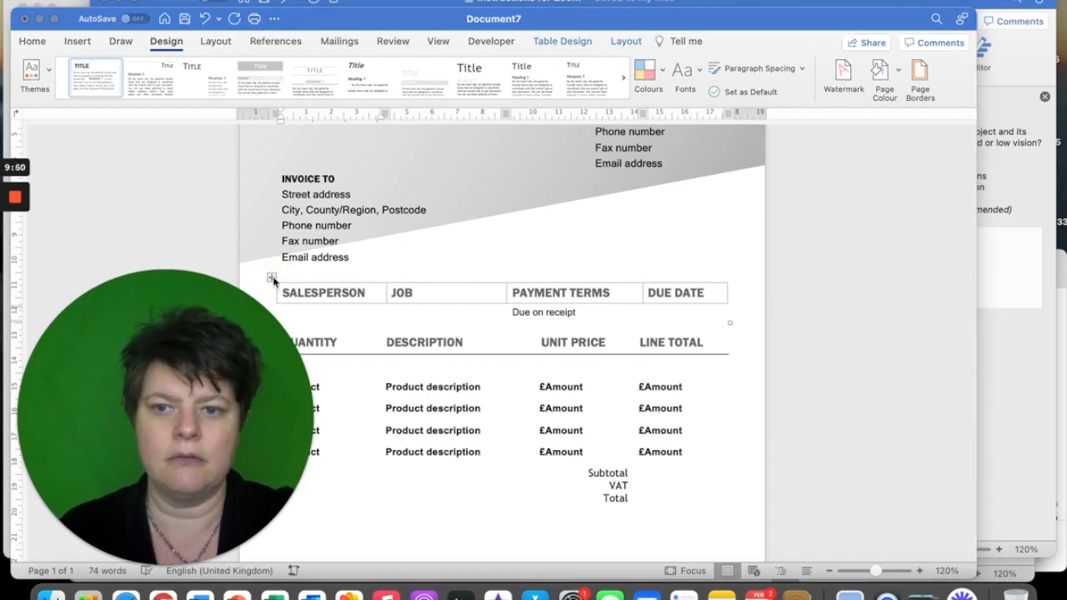
left_click(215, 305)
left_click(143, 367)
left_click(142, 303)
left_click_drag(142, 308, 878, 334)
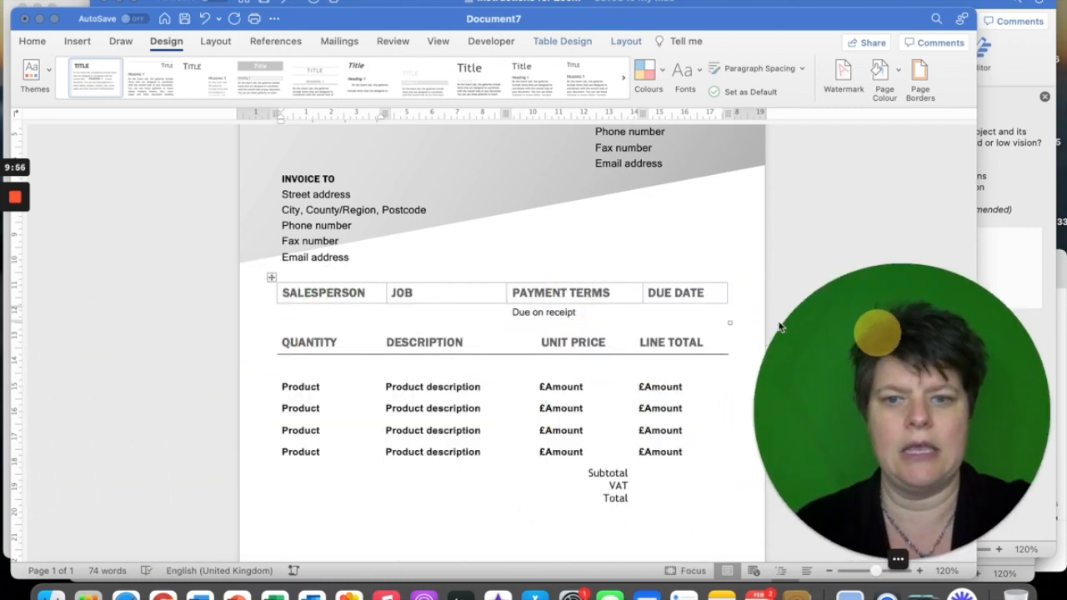
Delete the whole table containing the Salesperson, Job, Payment Terms and Due Date headings.
left_click(271, 279)
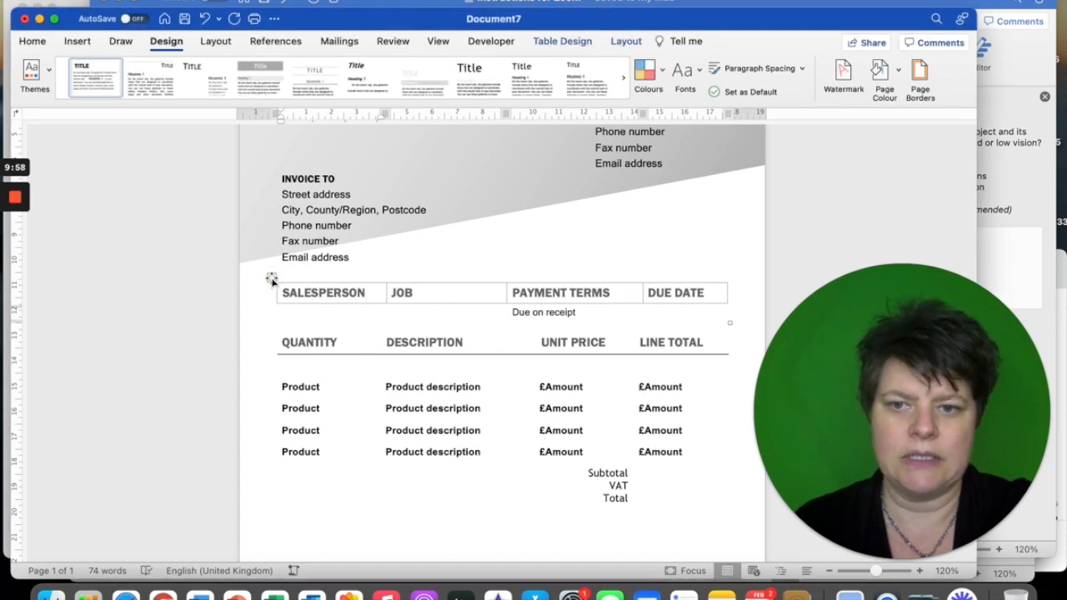
left_click(271, 279)
right_click(270, 276)
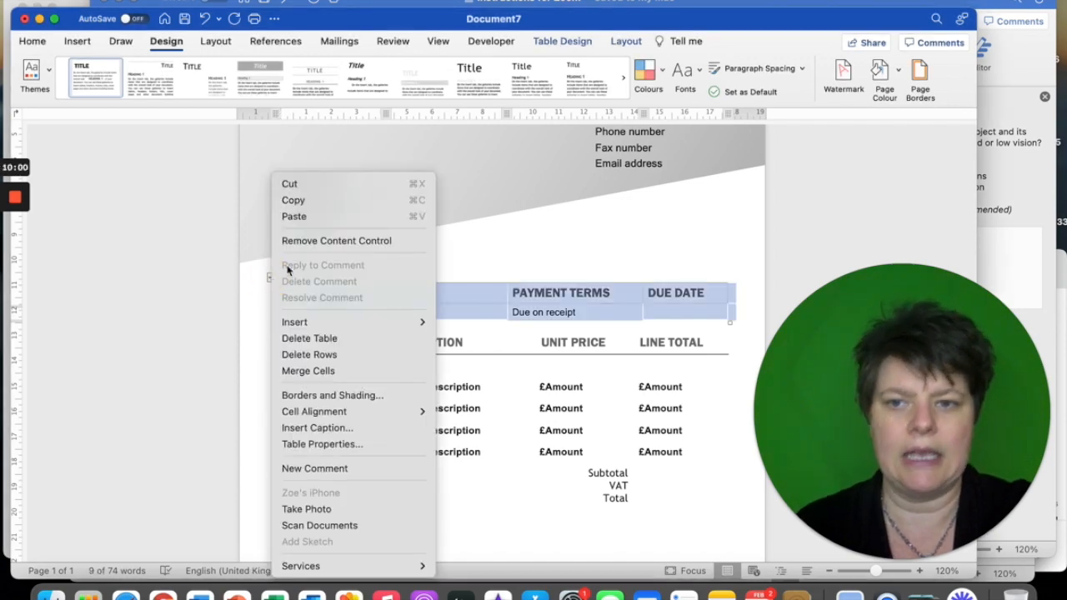
left_click(297, 338)
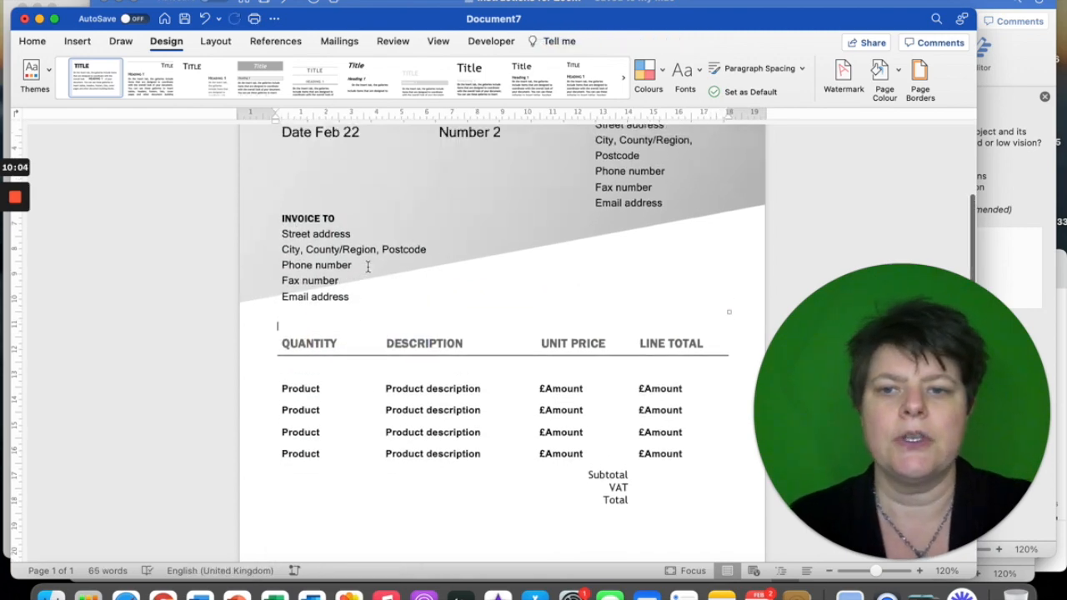
scroll(368, 265, "up", 3)
scroll(369, 268, "down", 5)
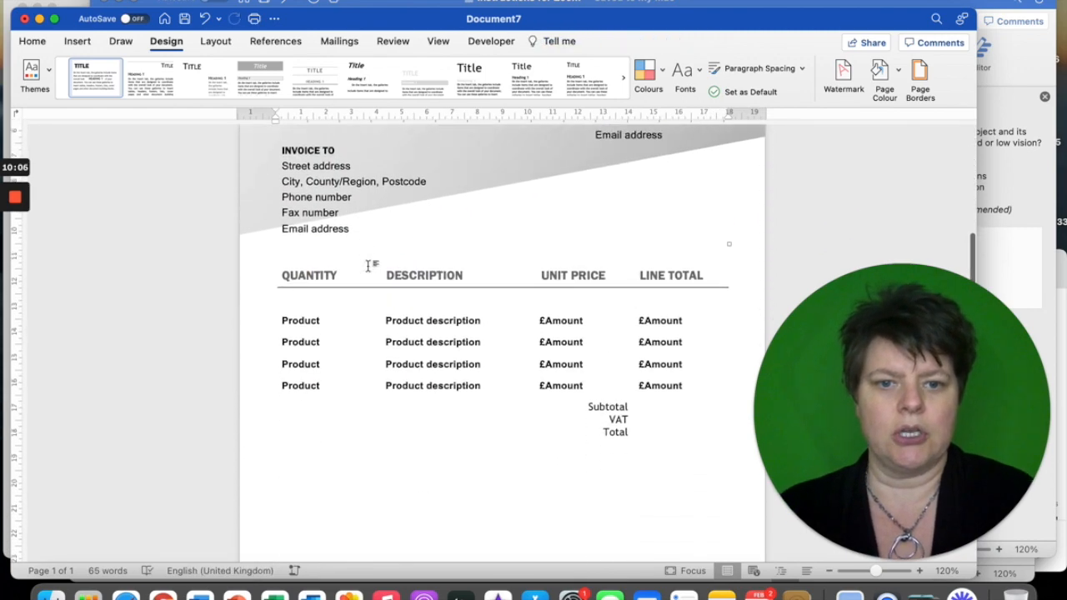
scroll(368, 265, "down", 5)
scroll(368, 265, "up", 10)
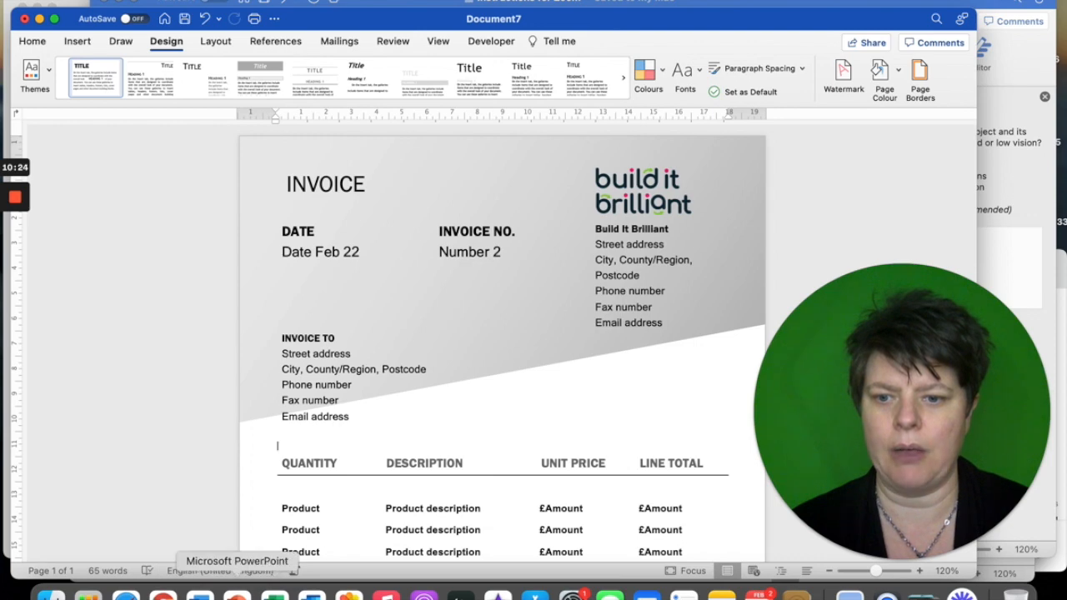
Switch to PowerPoint and create a blank presentation.
left_click(238, 593)
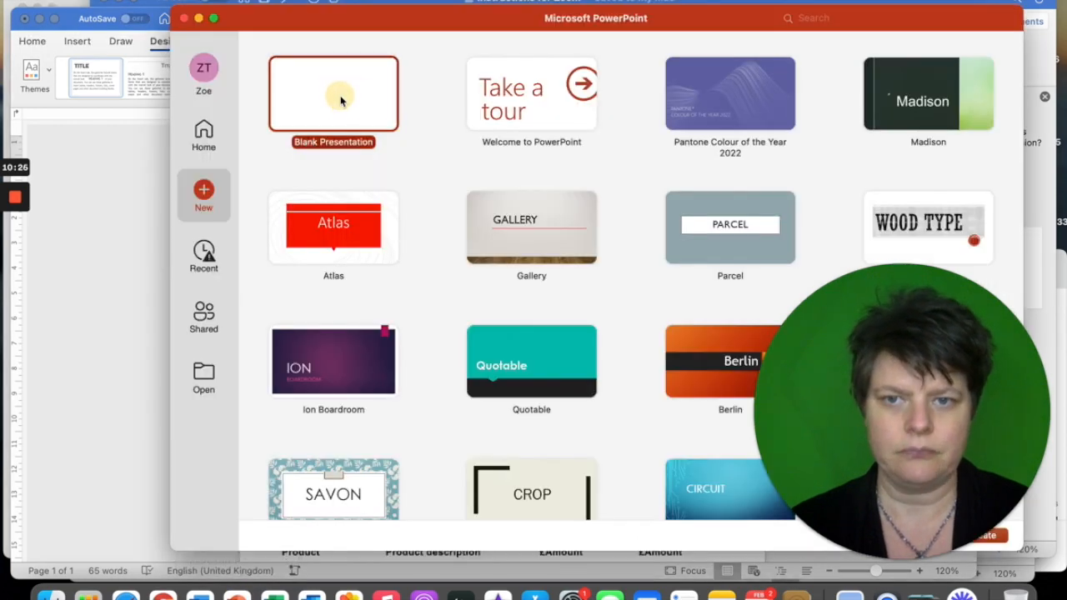
double_click(340, 100)
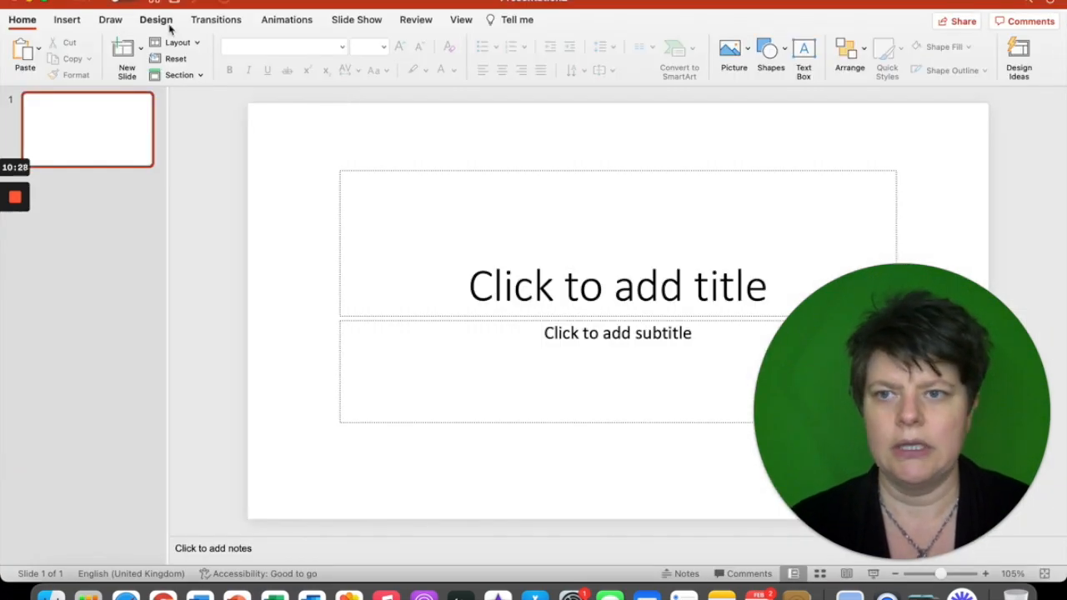
Start a custom theme colour set for the presentation and name it gfdgfd.
left_click(160, 21)
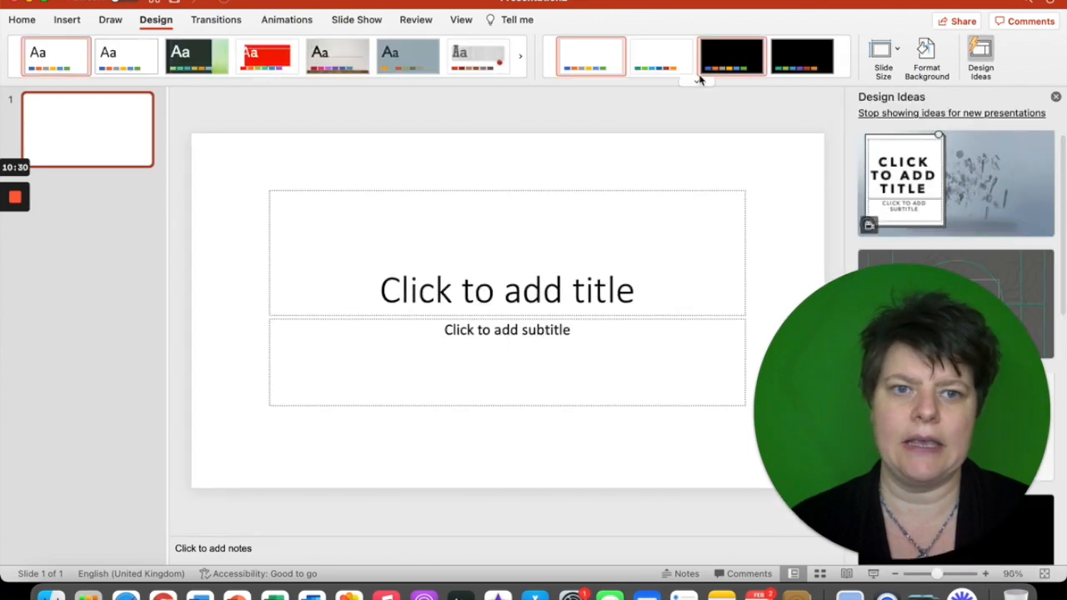
left_click(697, 82)
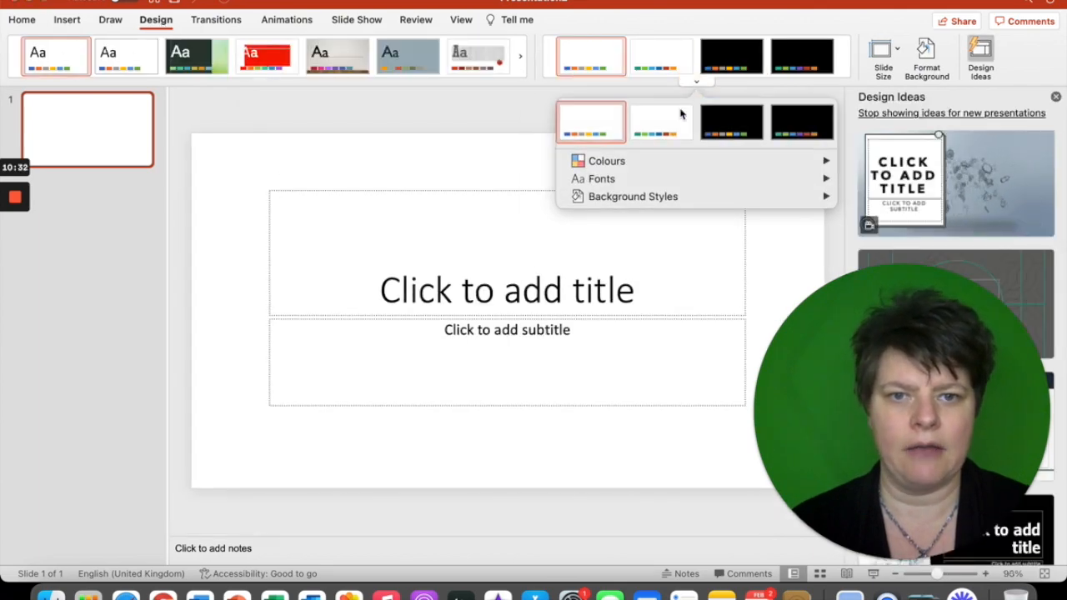
mouse_move(665, 164)
left_click_drag(953, 326, 205, 309)
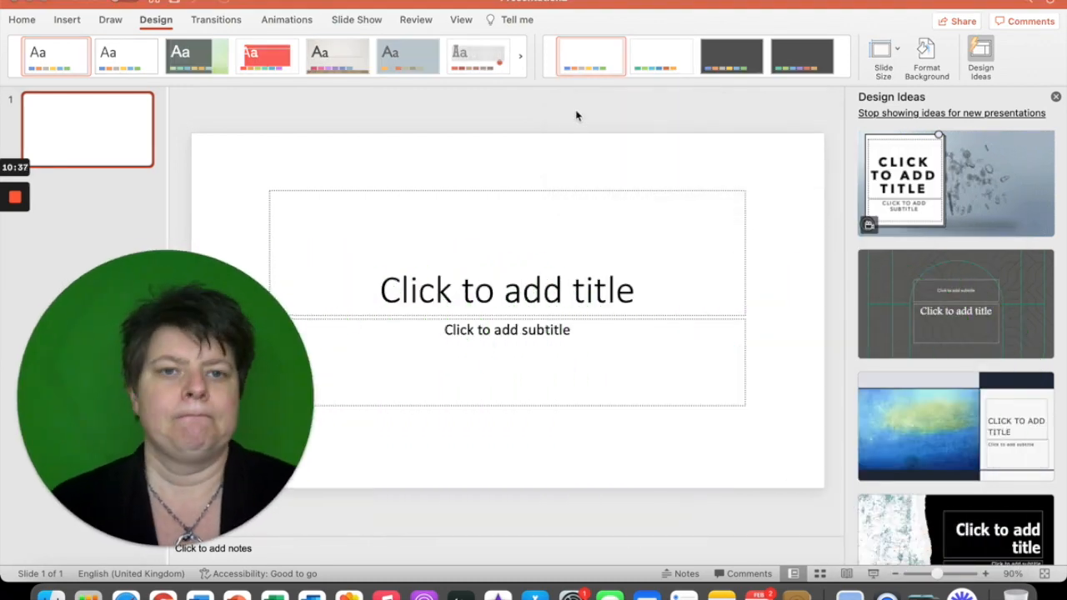
left_click(696, 82)
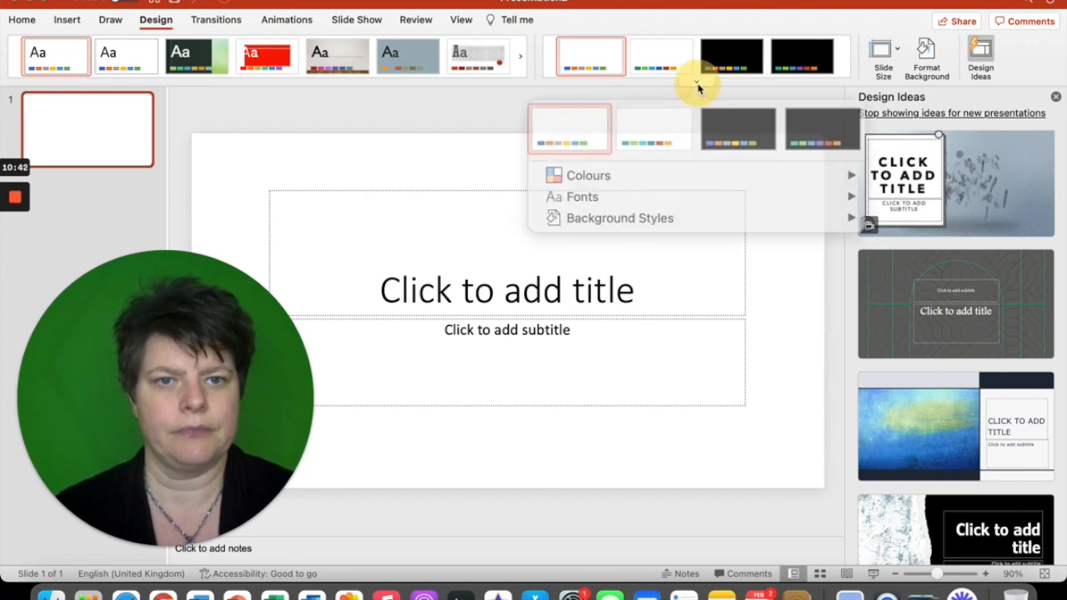
mouse_move(647, 158)
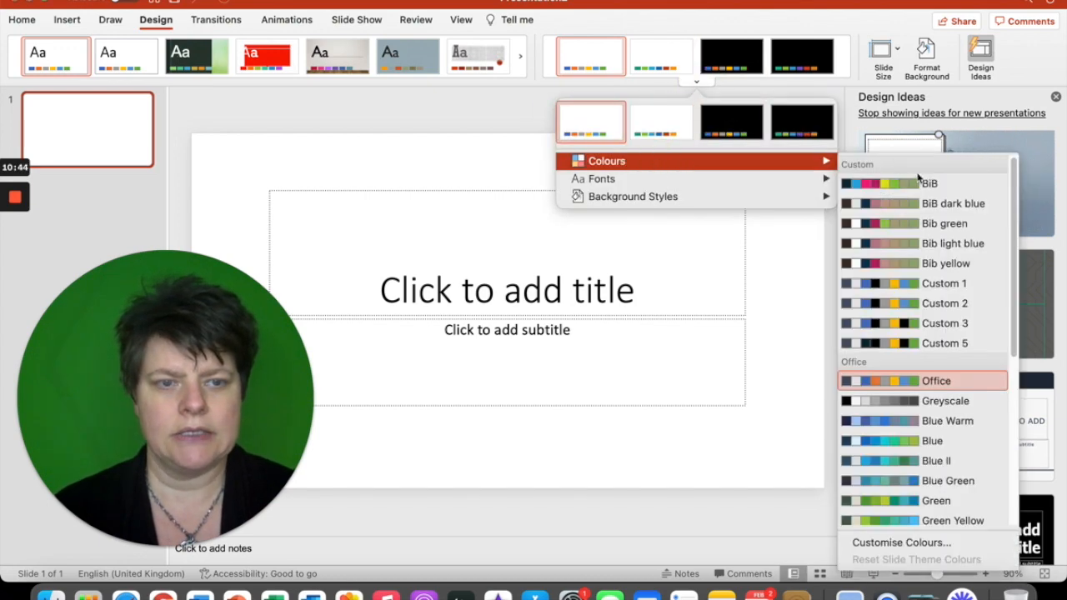
scroll(917, 383, "down", 3)
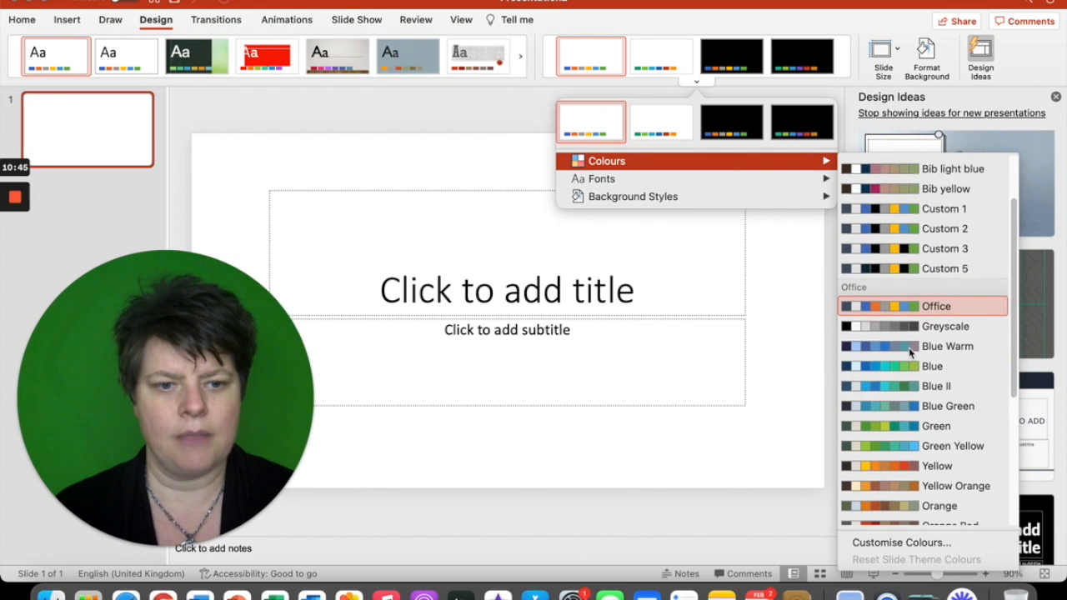
left_click(915, 543)
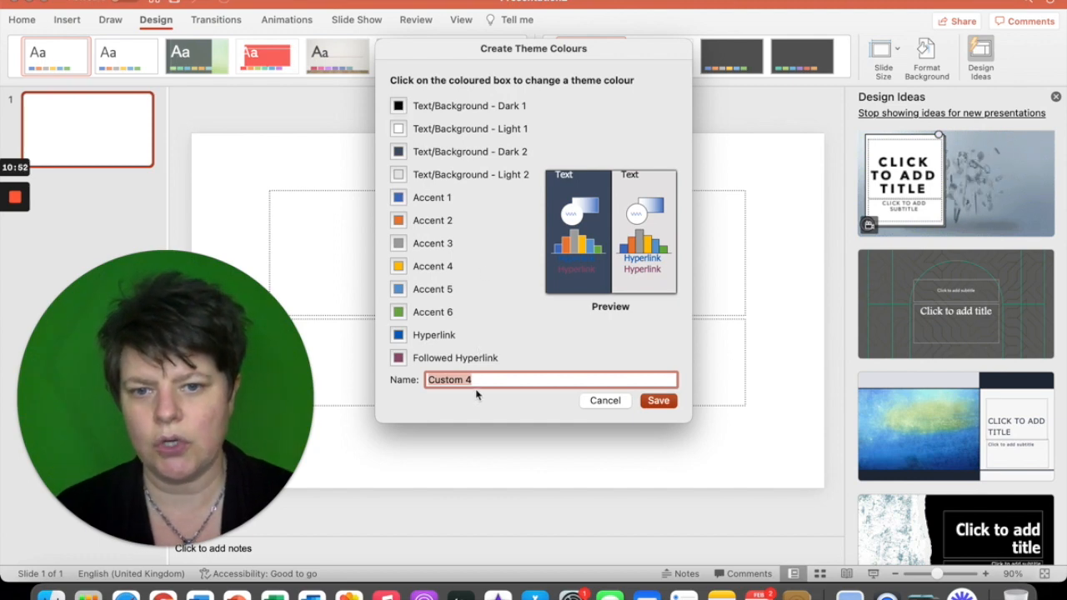
type("gfdgfd")
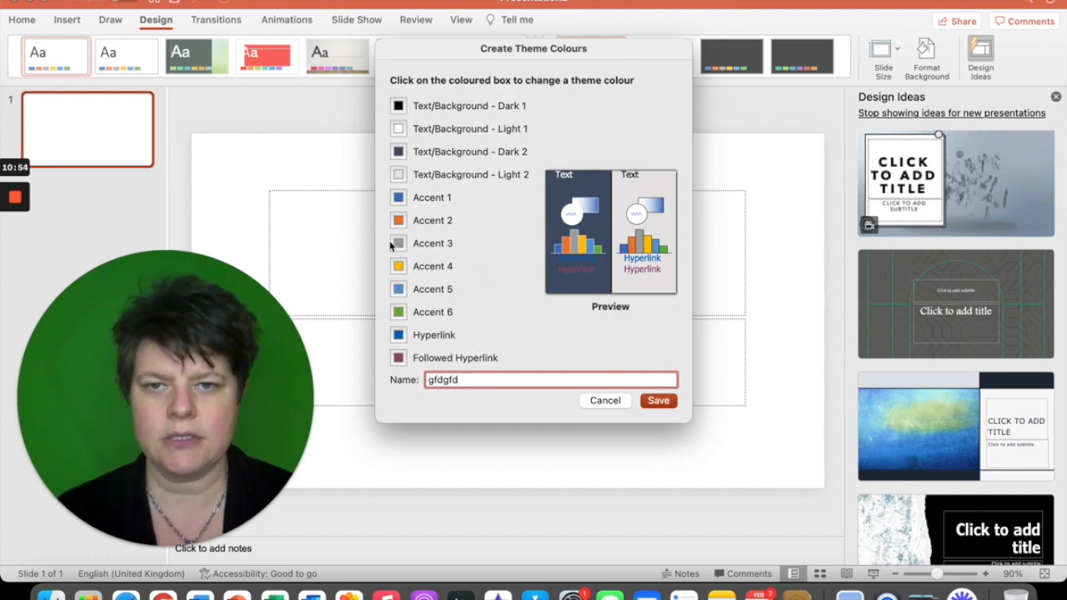
Open the Text/Background - Dark 1 colour for editing and place refreshedminds.com in a smaller Safari window beside the Create Theme Colours dialog.
left_click(398, 106)
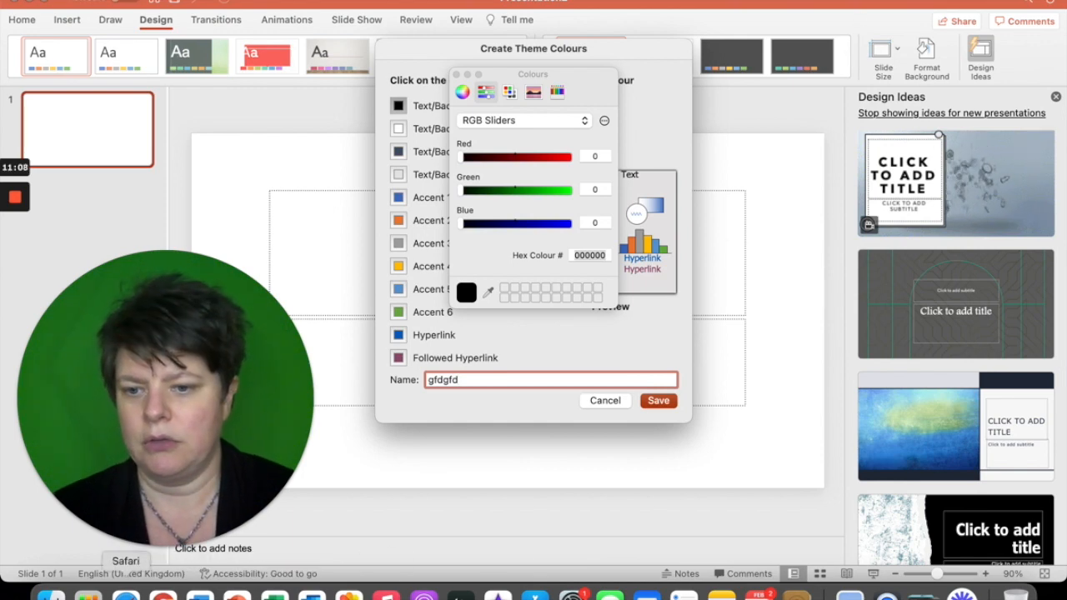
left_click(125, 594)
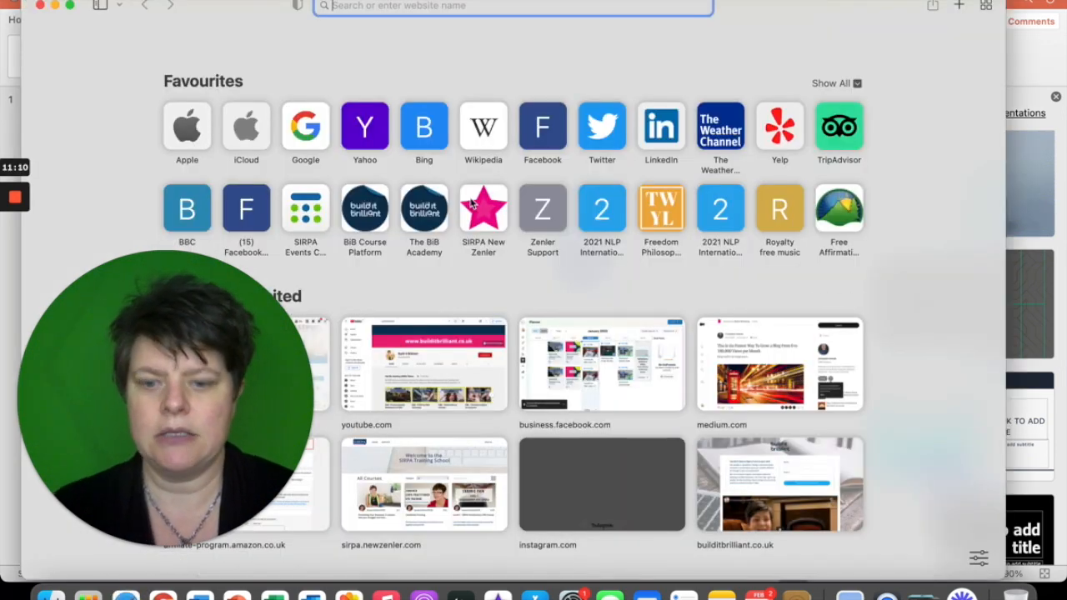
key("Return")
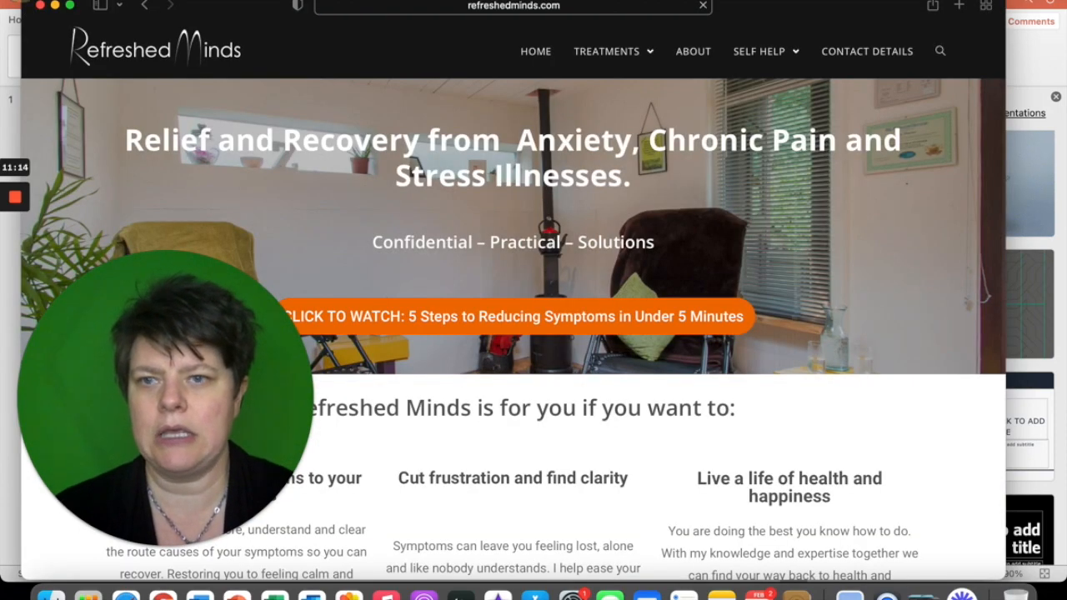
left_click(70, 5)
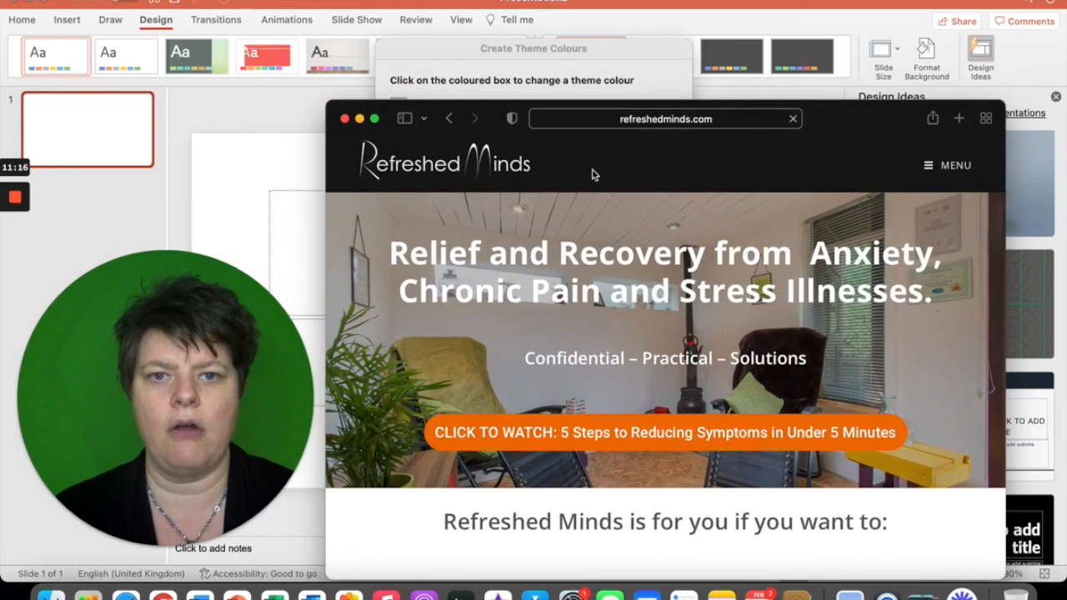
left_click_drag(845, 122, 931, 10)
left_click(390, 405)
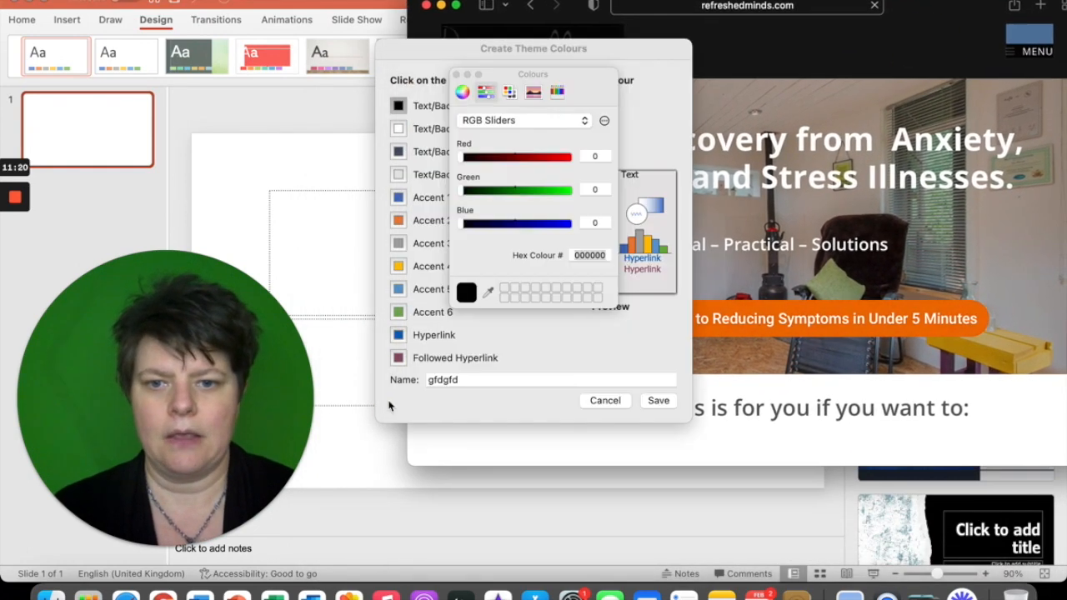
Sample the orange EF6F00 from the website's call-to-action banner for Text/Background - Dark 1, and select the colour set's name.
left_click(490, 294)
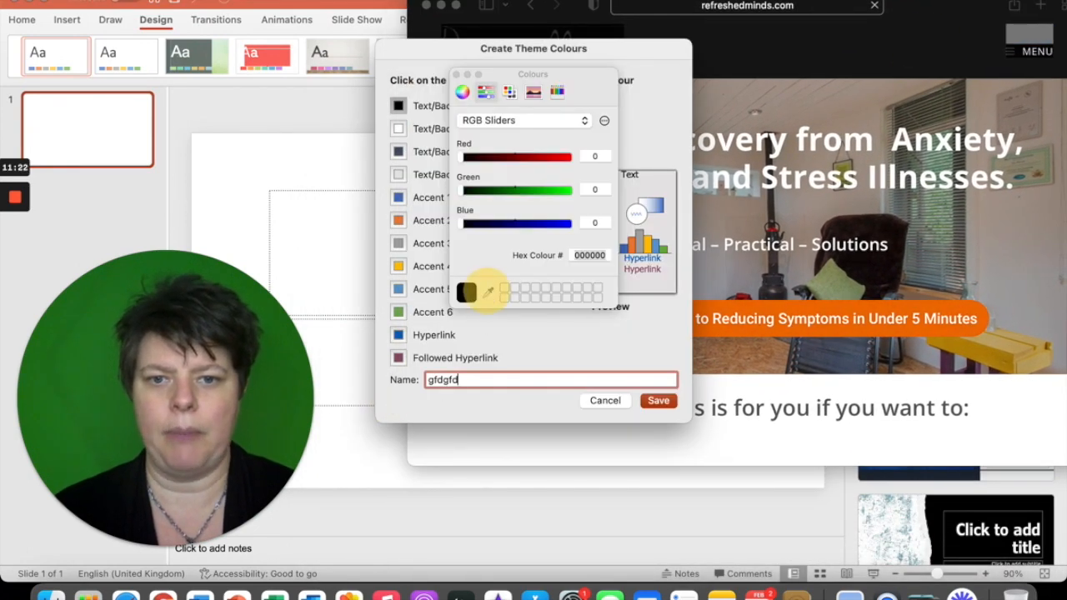
left_click(760, 309)
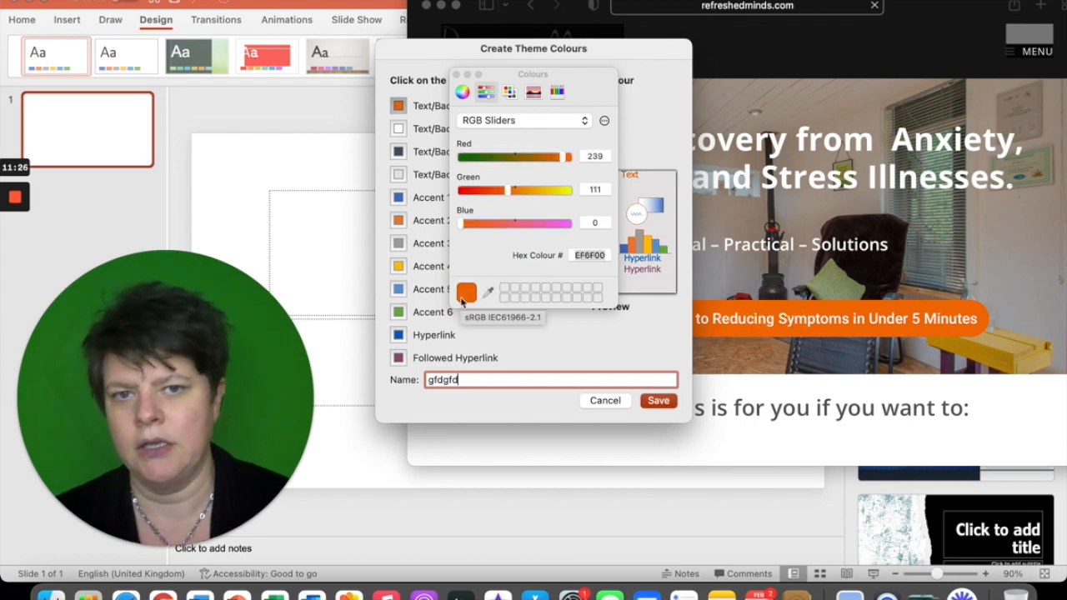
left_click(457, 74)
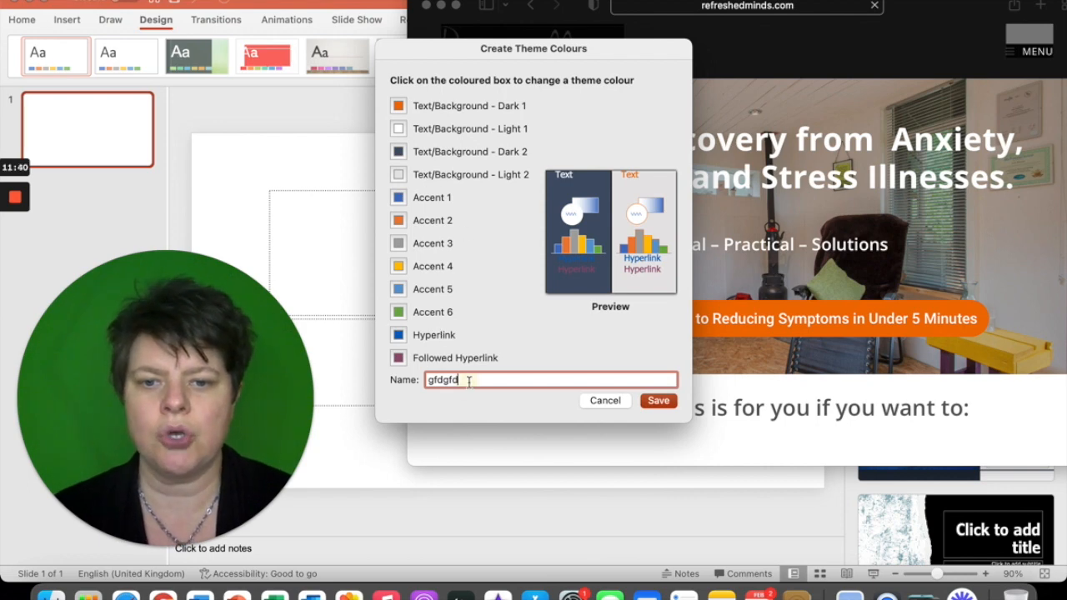
left_click_drag(469, 381, 410, 384)
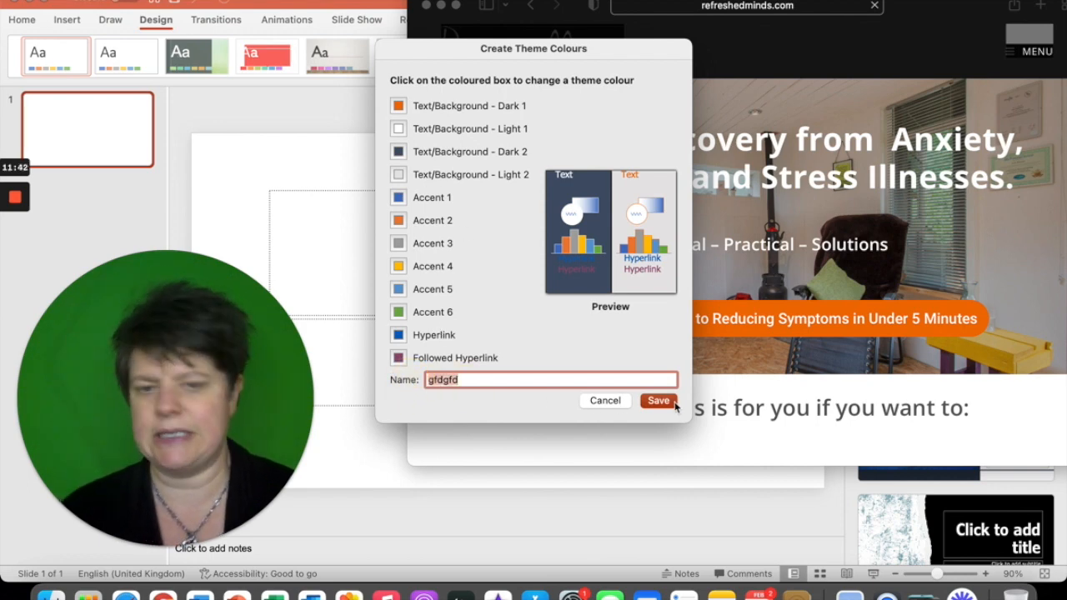
Discard the unsaved theme colour set and switch to the Word invoice document.
left_click(597, 405)
key("ctrl+Up")
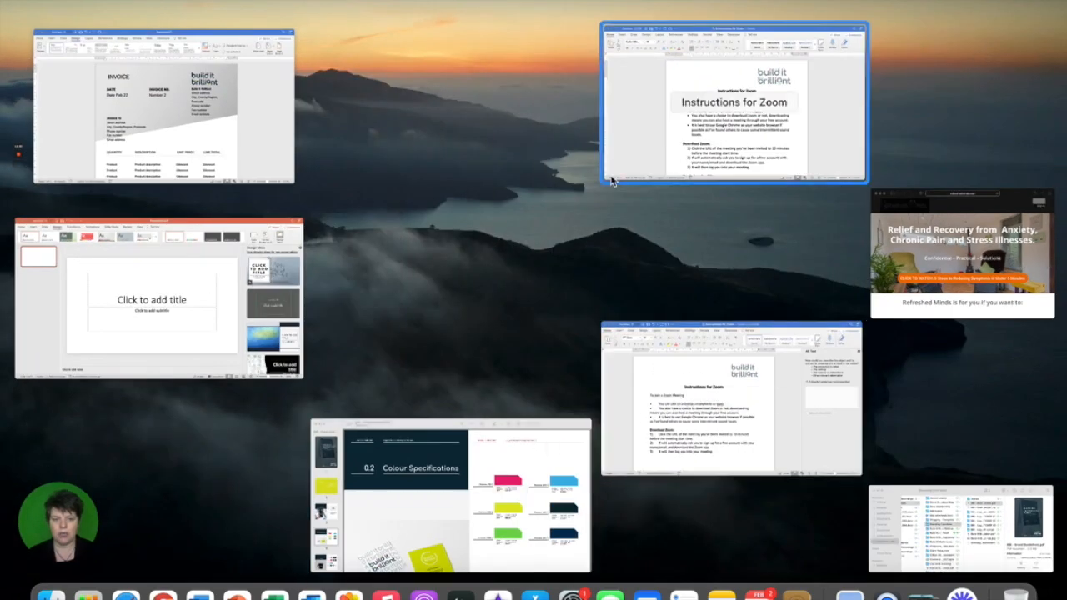
left_click(255, 128)
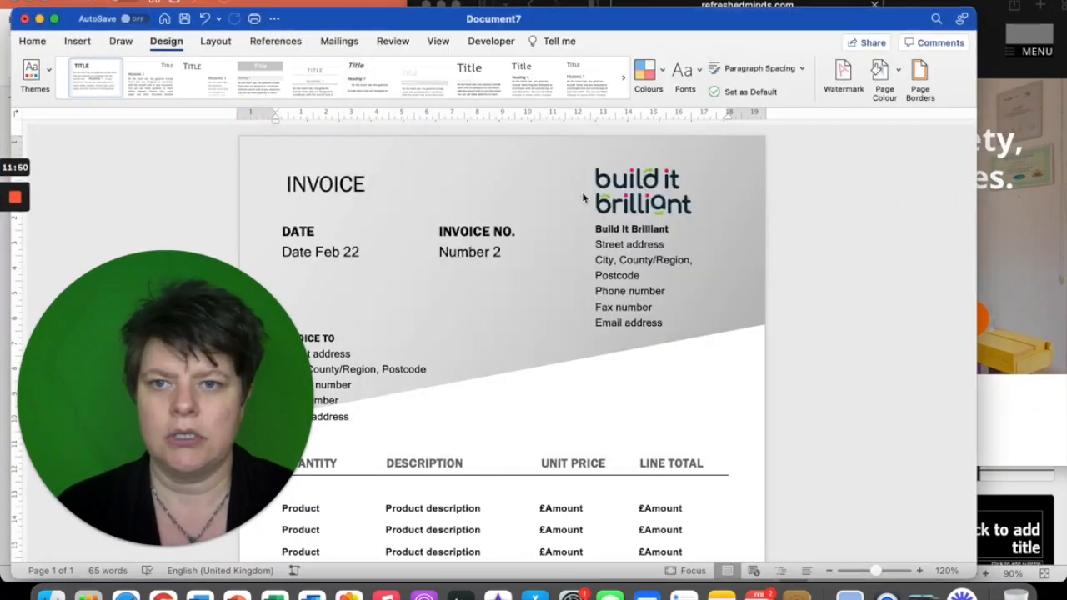
Apply the custom BiB theme colours to the invoice and review the whole page.
left_click(649, 73)
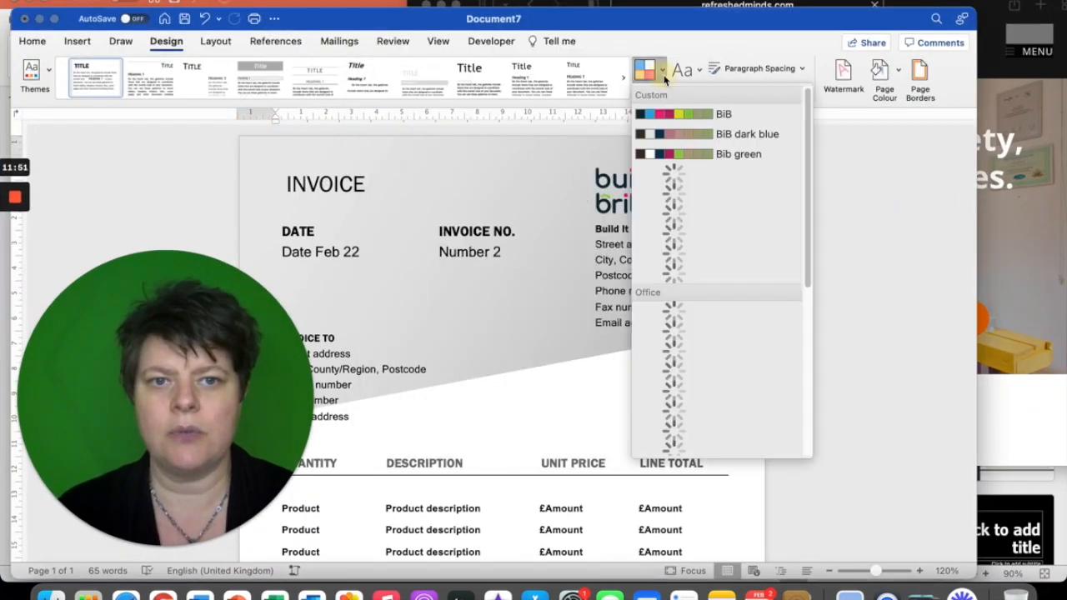
left_click(725, 114)
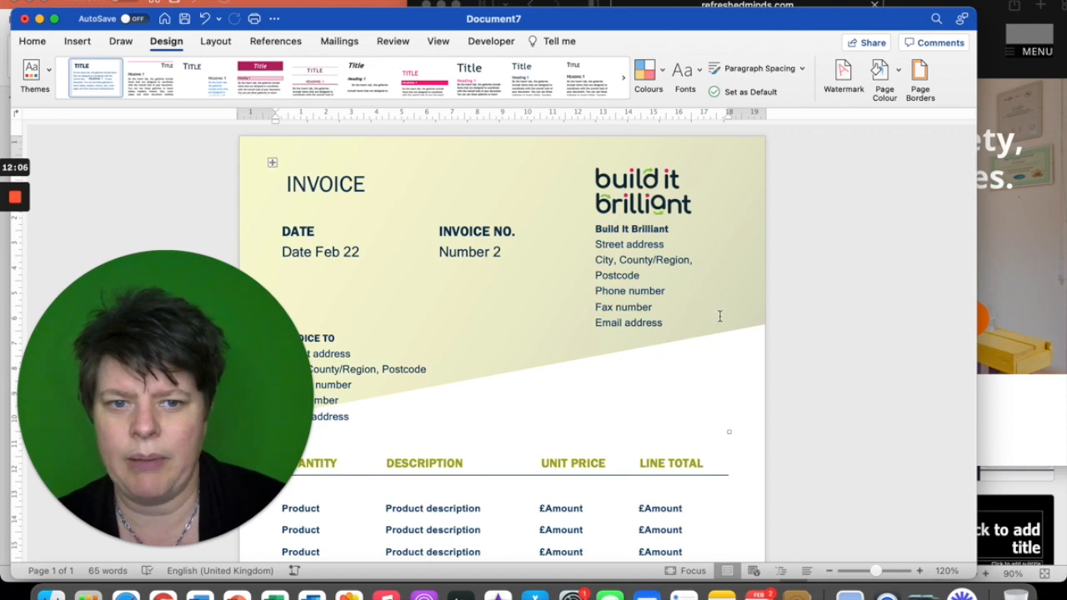
scroll(711, 312, "down", 5)
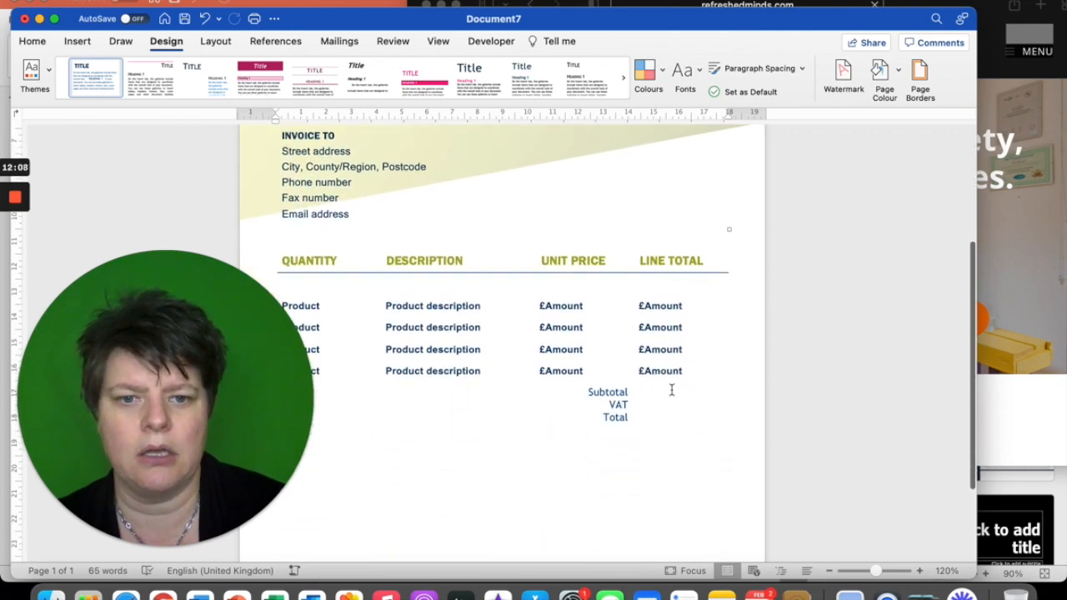
scroll(672, 389, "down", 3)
scroll(672, 388, "up", 8)
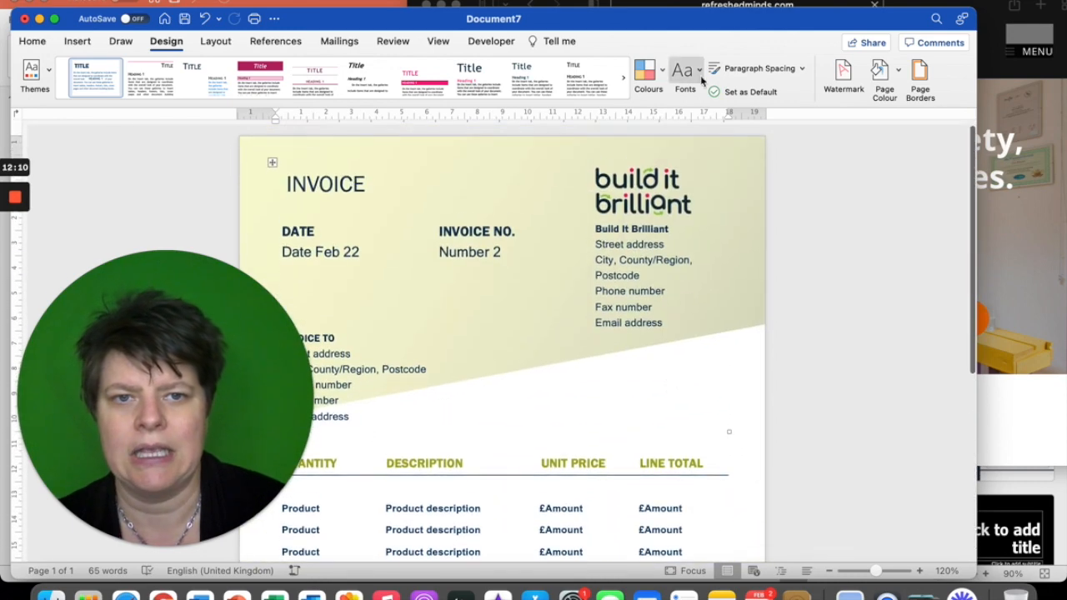
Apply the Greyscale theme colours to the invoice and check the page down to its footer.
left_click(664, 74)
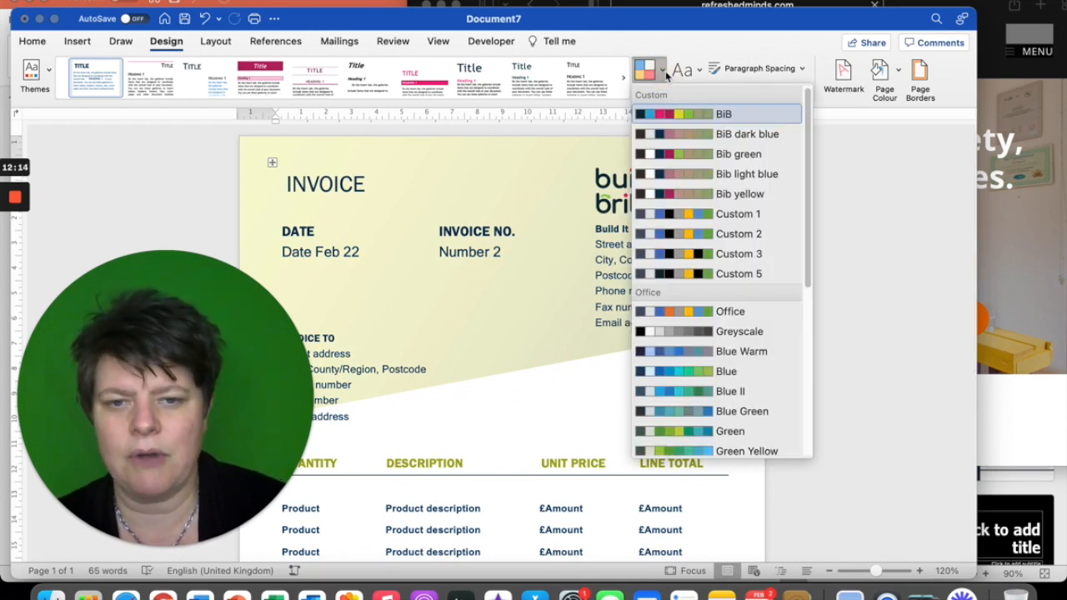
left_click(734, 337)
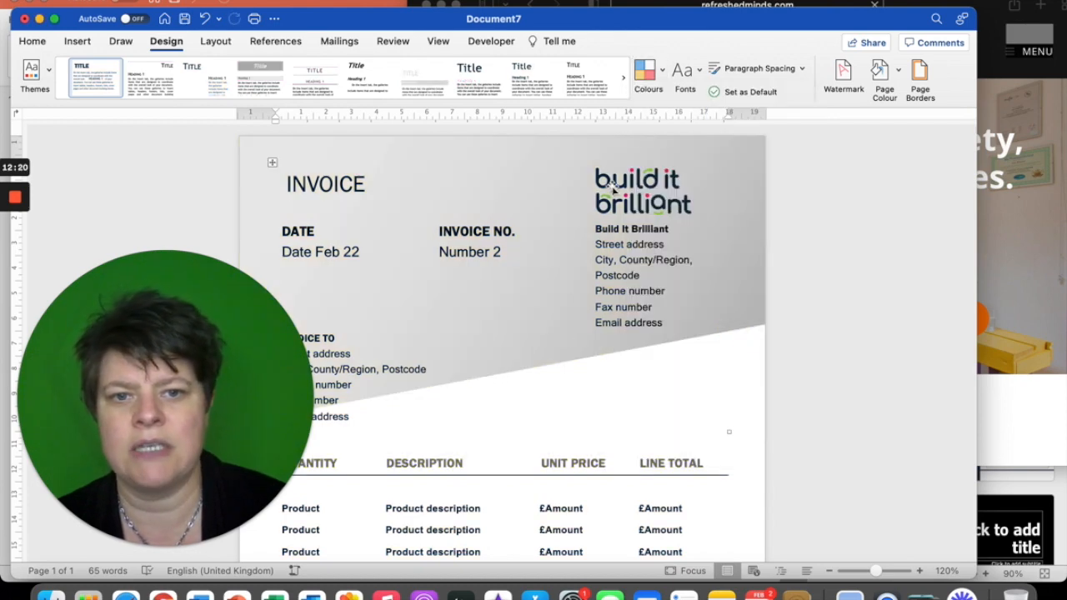
scroll(592, 368, "down", 8)
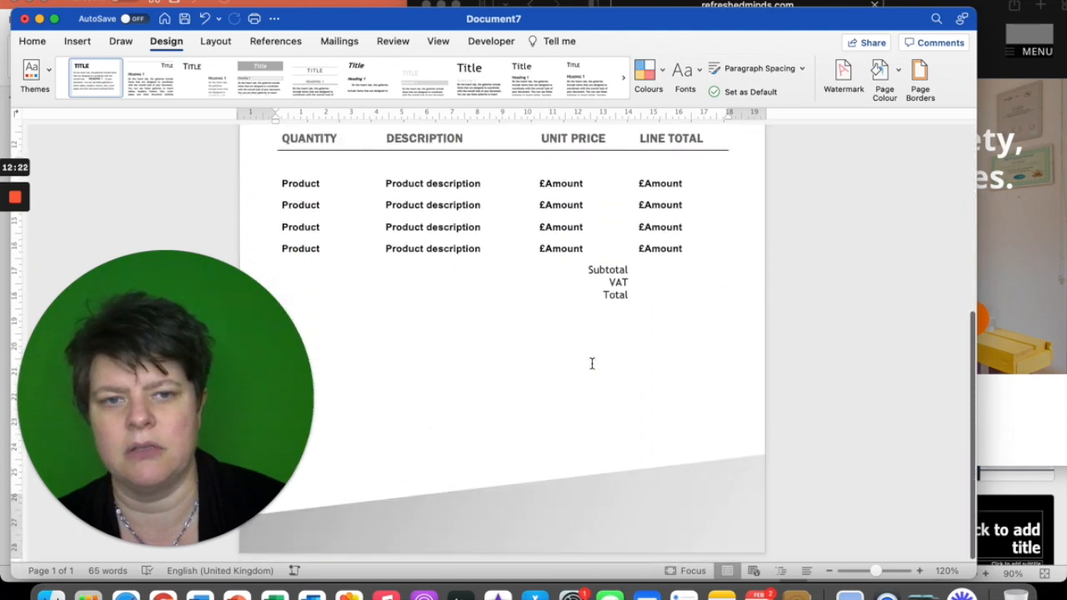
scroll(592, 363, "up", 4)
scroll(592, 362, "up", 3)
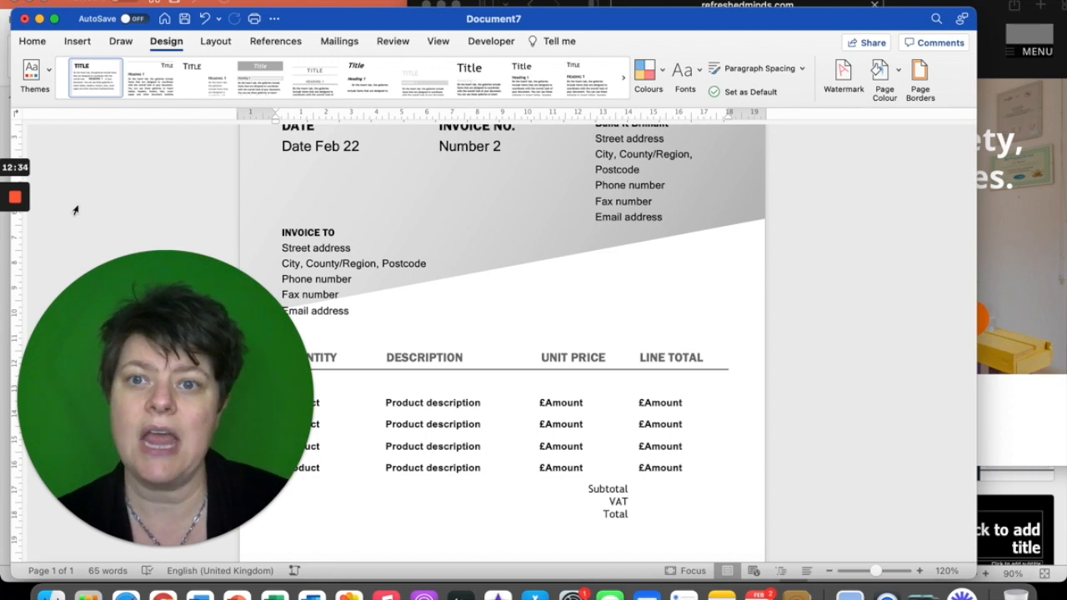
left_click(15, 197)
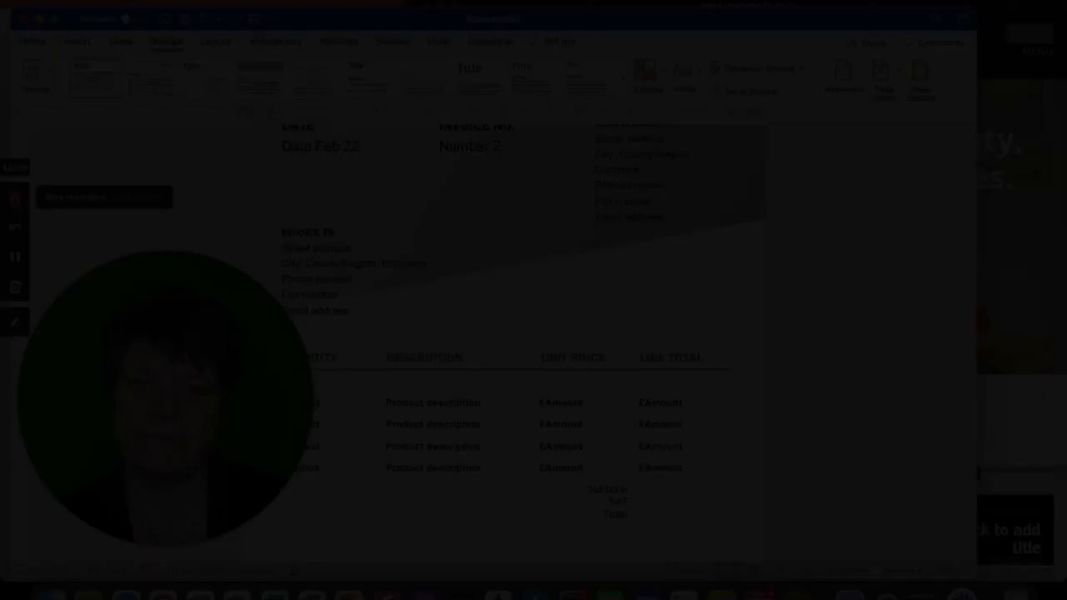